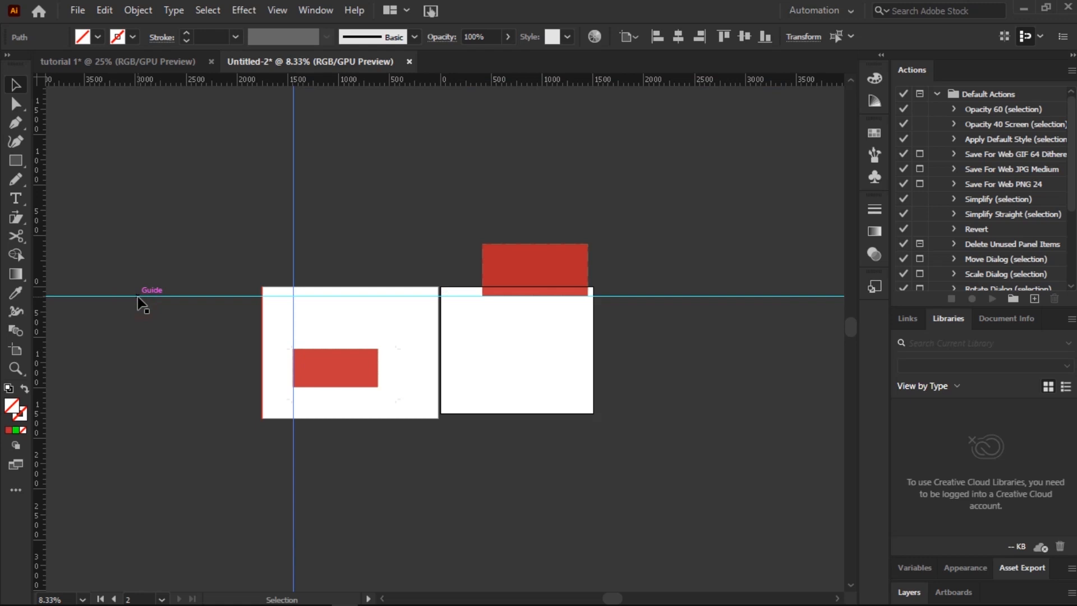
Step: Switch to Essentials Classic and add the Align panel, placing its tab after Transform and Pathfinder
click(819, 10)
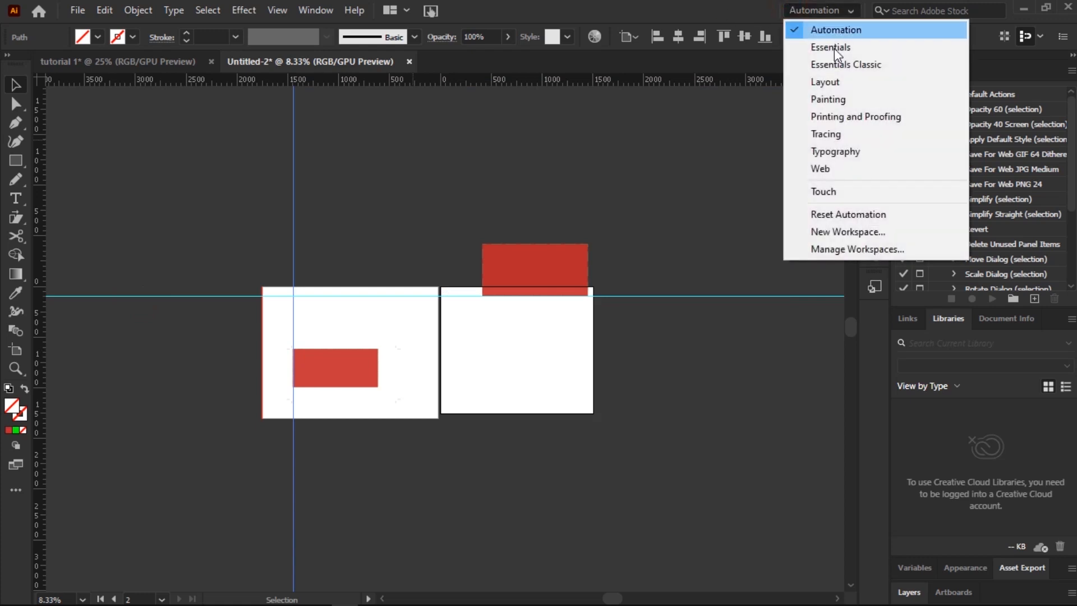
click(833, 64)
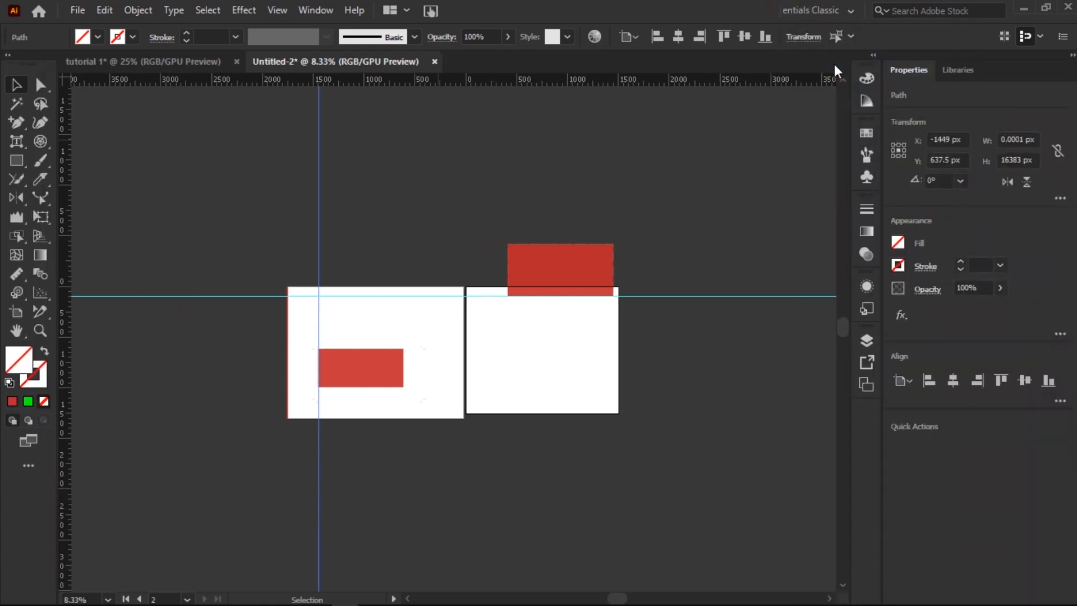
click(316, 10)
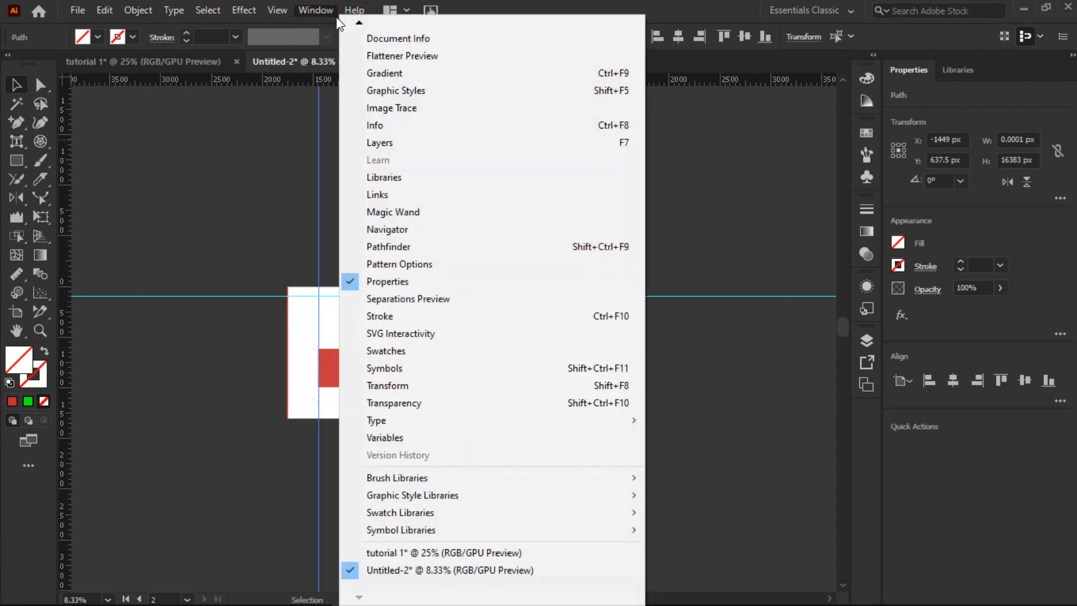
click(363, 23)
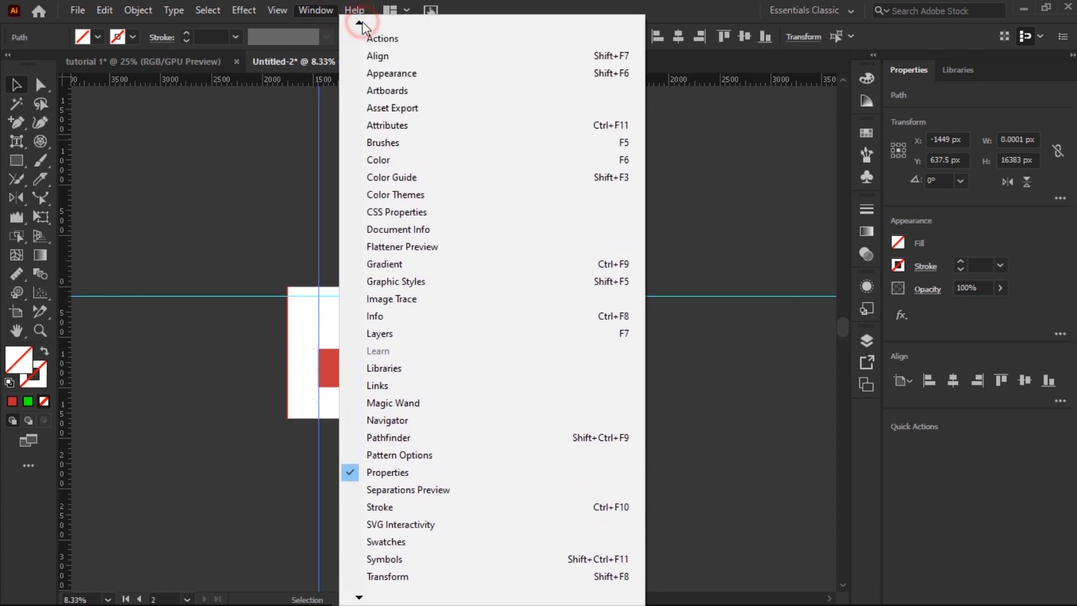
click(385, 56)
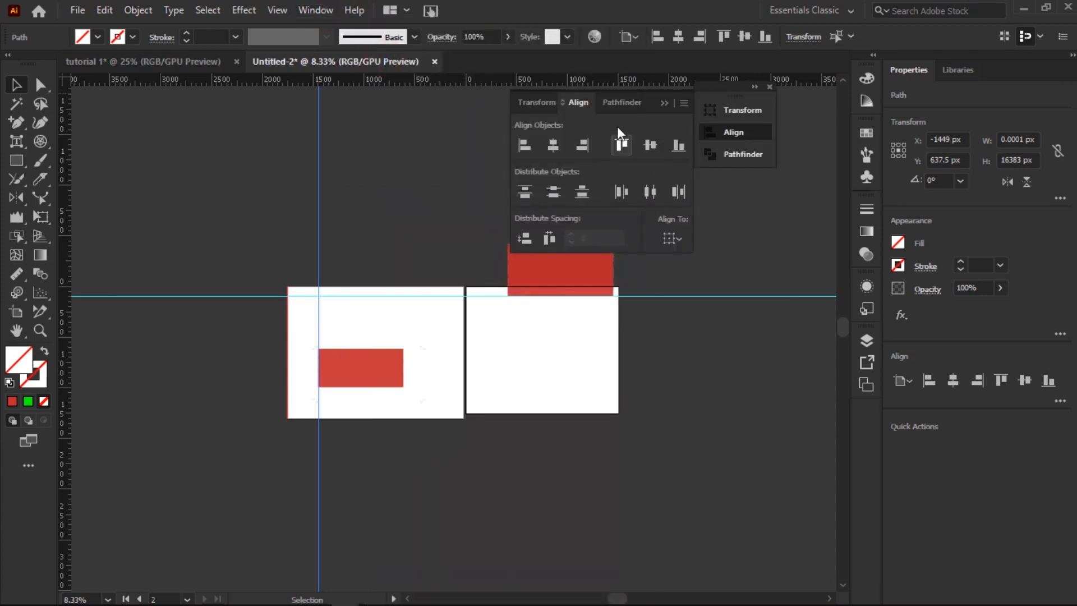
click(548, 103)
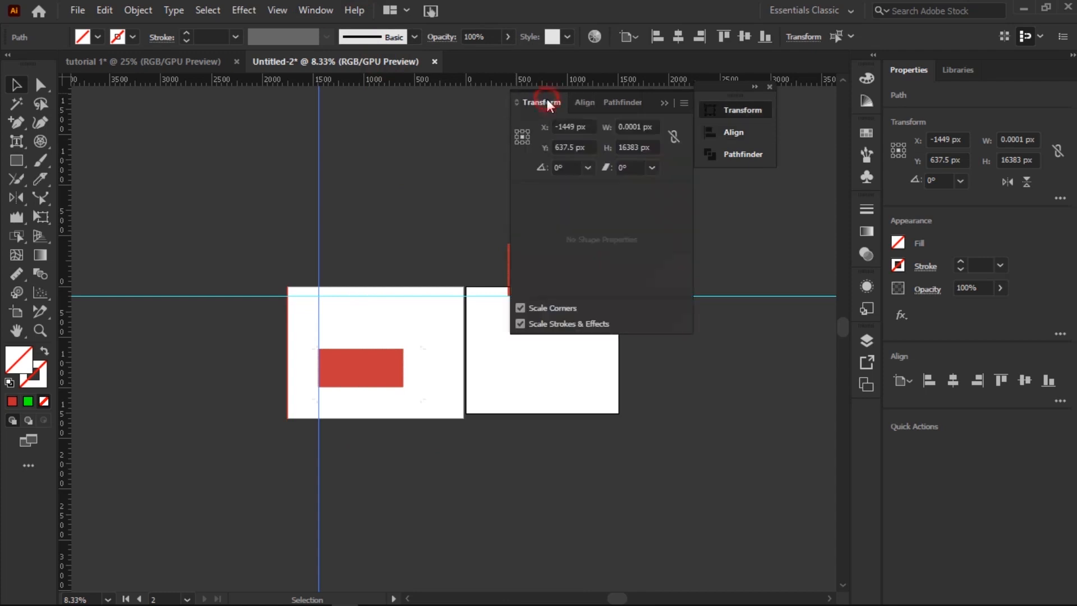
click(630, 106)
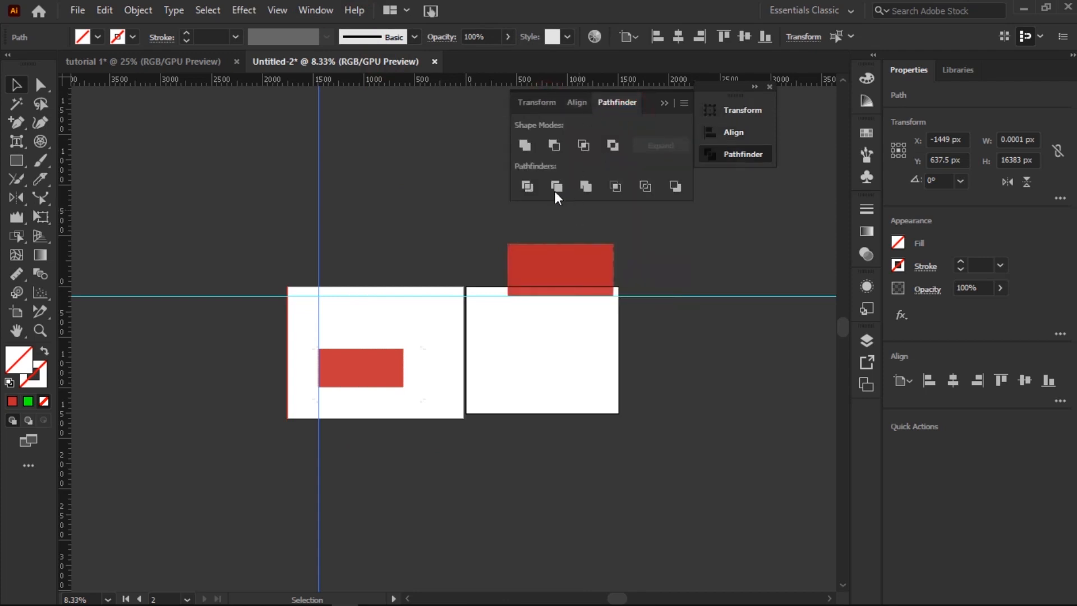
drag(585, 93, 762, 255)
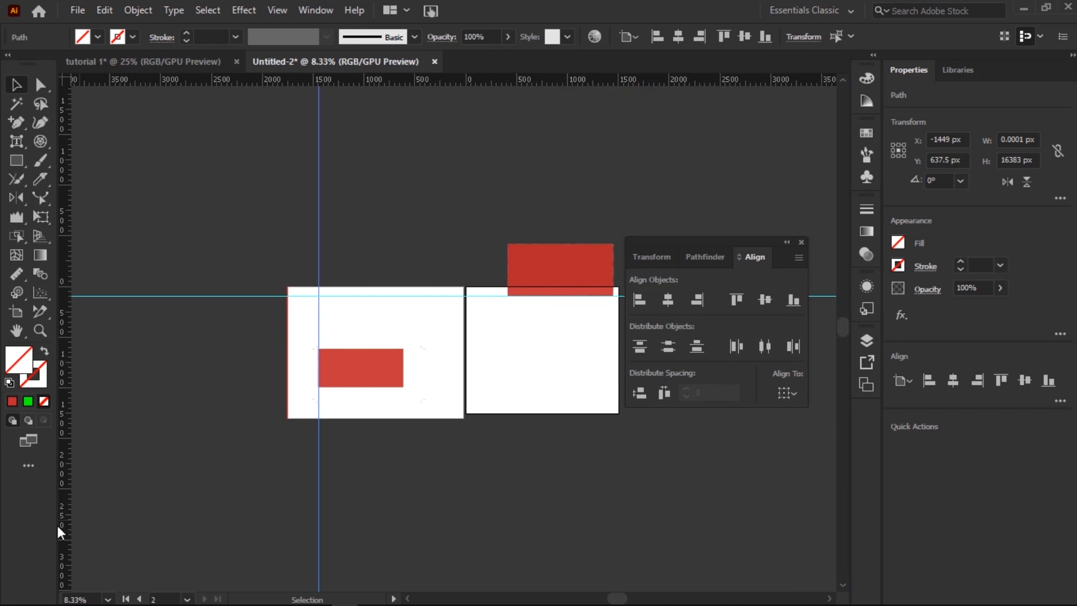
Step: Zoom to 16.67% and delete the small red rectangle
click(108, 598)
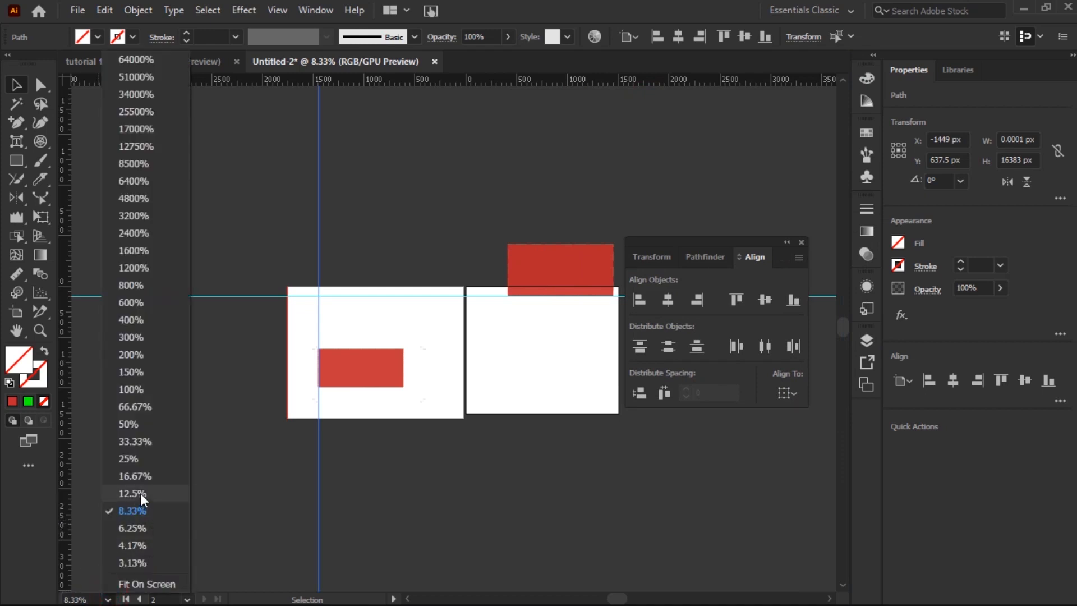
click(143, 477)
click(268, 332)
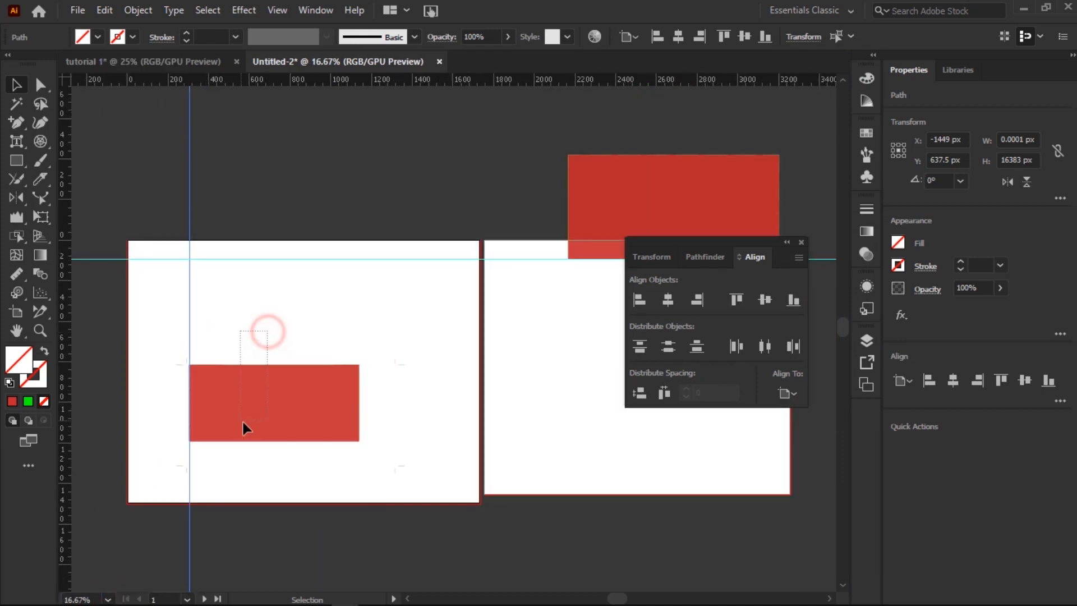
click(242, 425)
key(Delete)
Step: Delete the guides, crop marks and top-right red rectangle, leaving the Transform tab in front
drag(528, 159, 65, 368)
key(Delete)
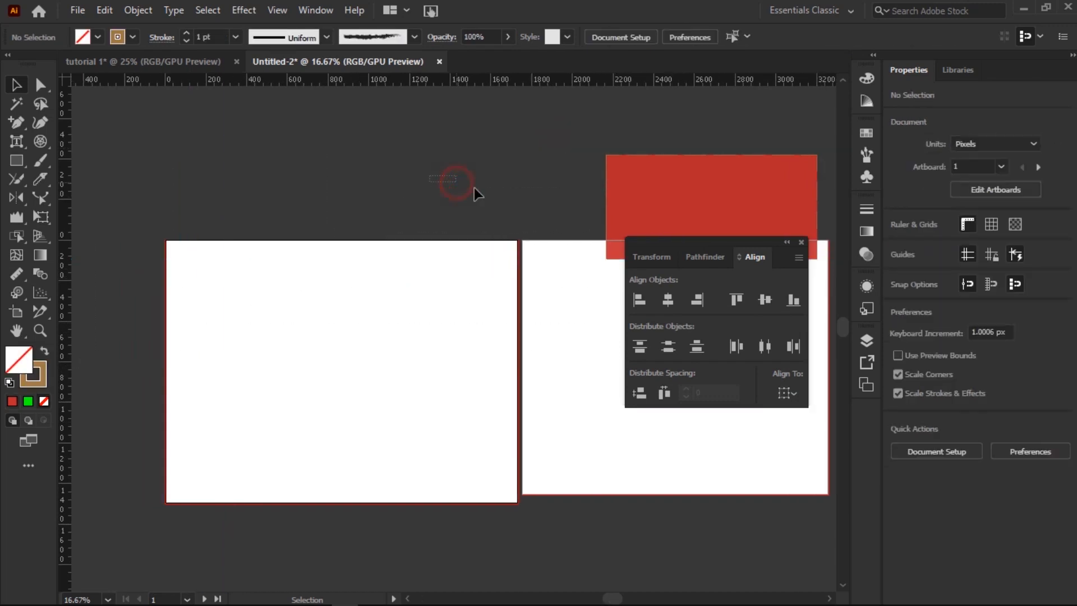
click(705, 212)
key(Delete)
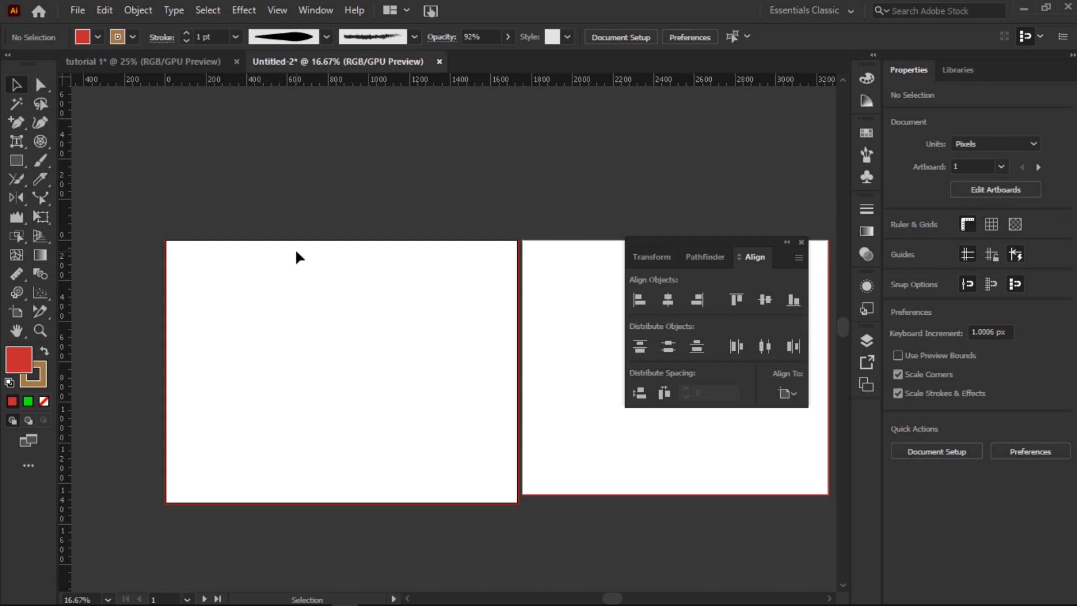
click(712, 258)
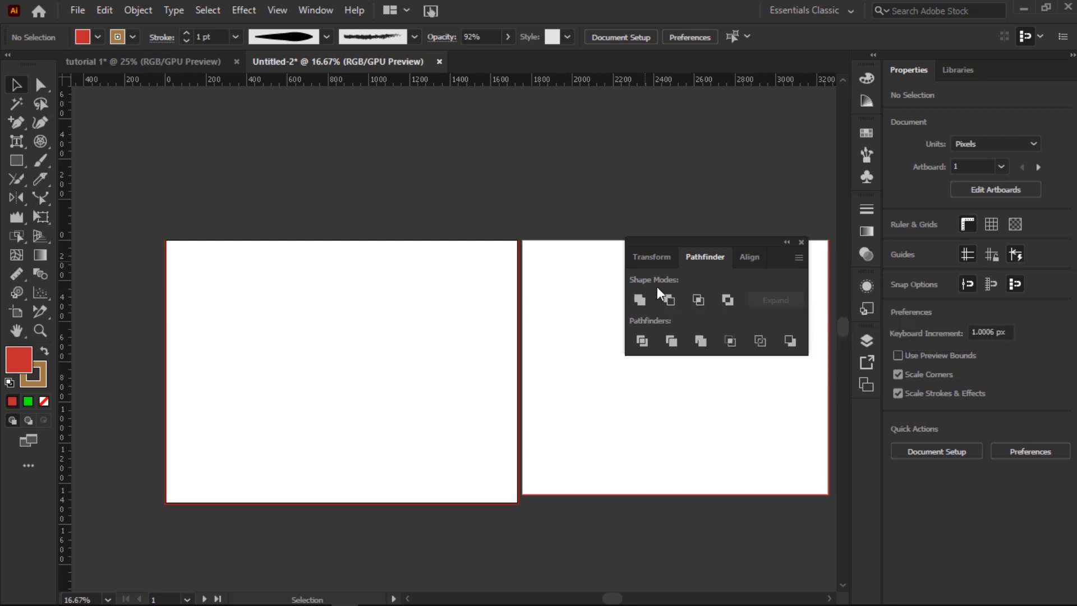
click(654, 259)
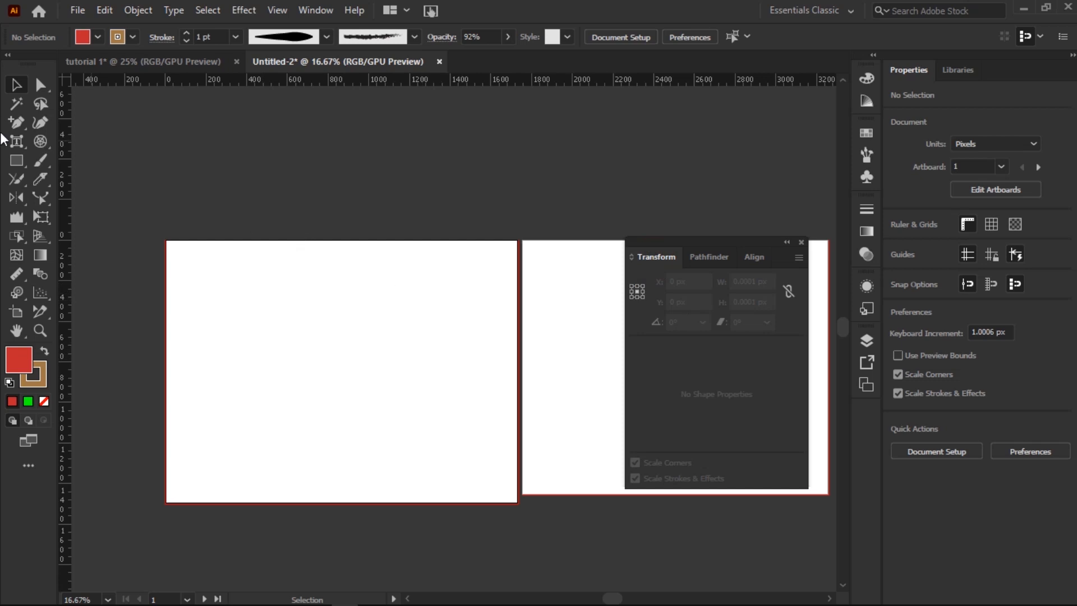
Step: Draw a red rectangle in the middle of the left artboard
click(17, 161)
drag(286, 326, 390, 390)
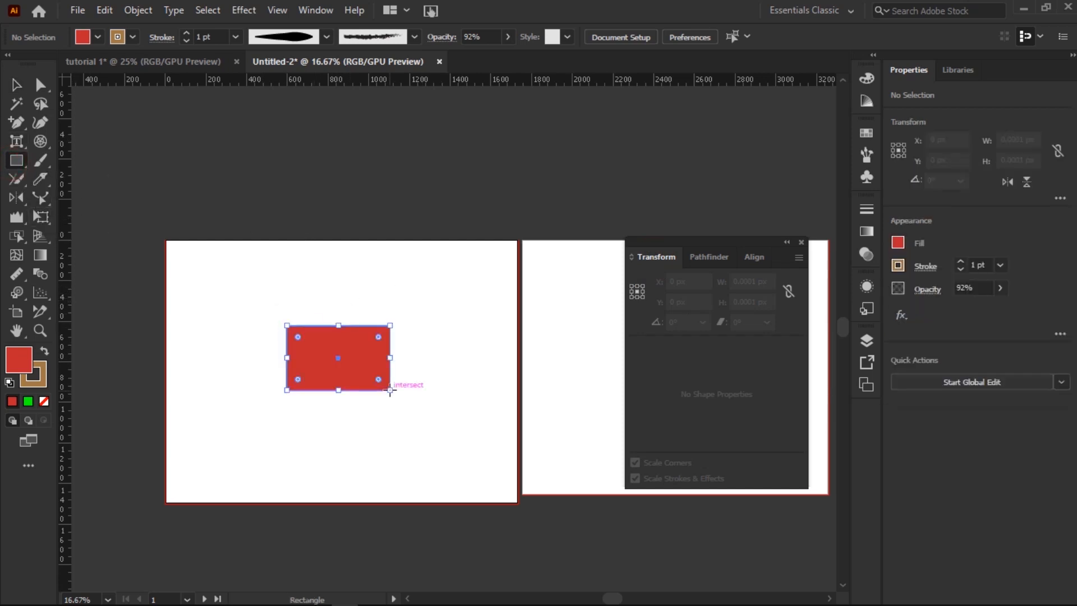
click(17, 83)
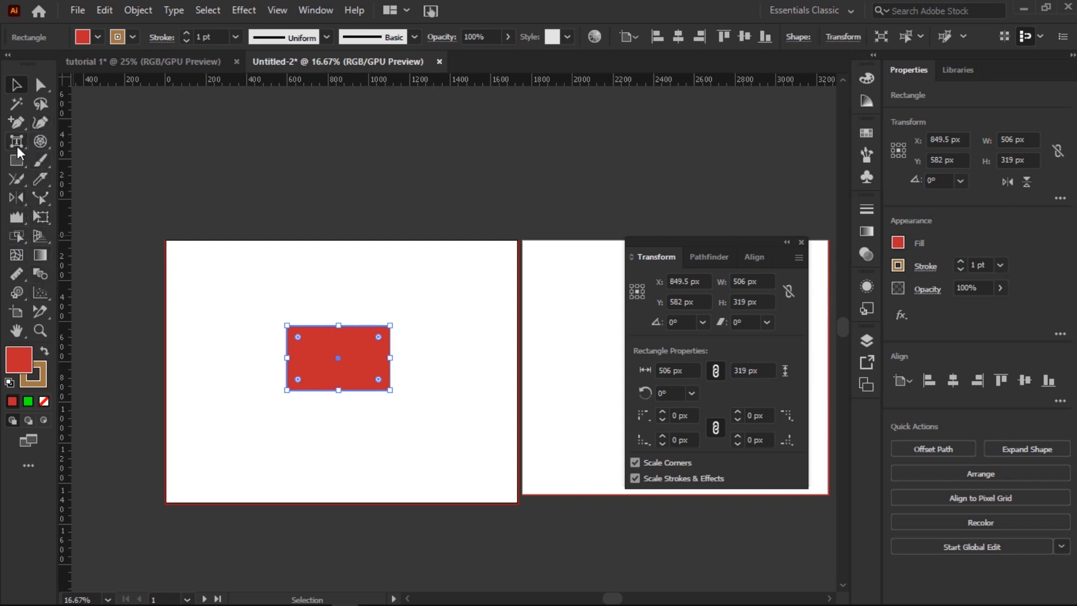
click(40, 201)
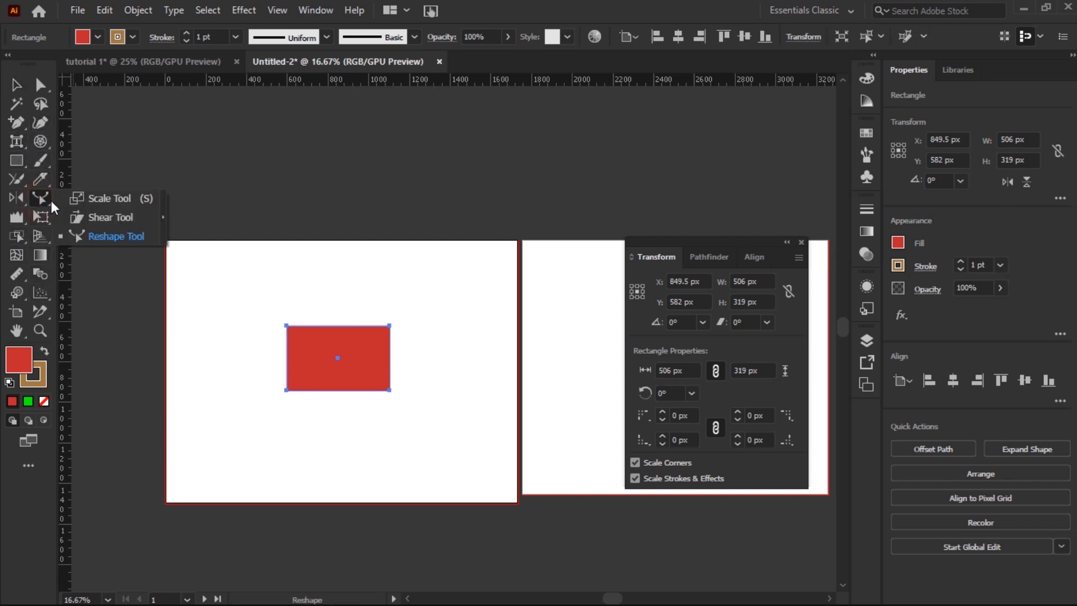
click(40, 217)
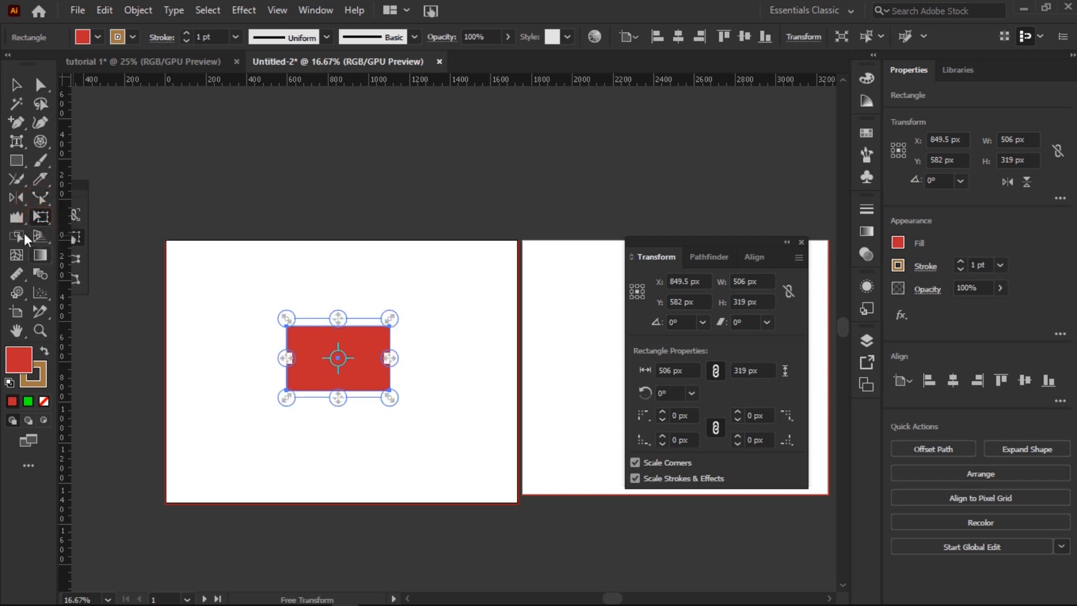
Step: Start an empty text object above the rectangle with its placeholder text cleared
drag(21, 147, 67, 139)
click(271, 280)
key(BackSpace)
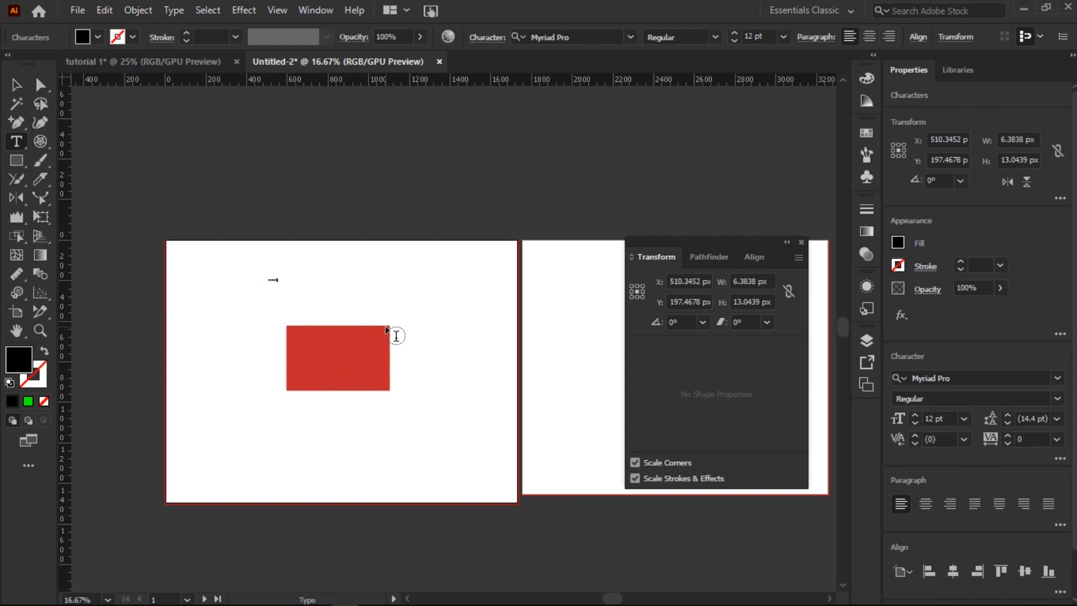
Step: Enlarge the PYROCHURE text to 122 pt and move it down onto the red rectangle
drag(294, 279, 257, 277)
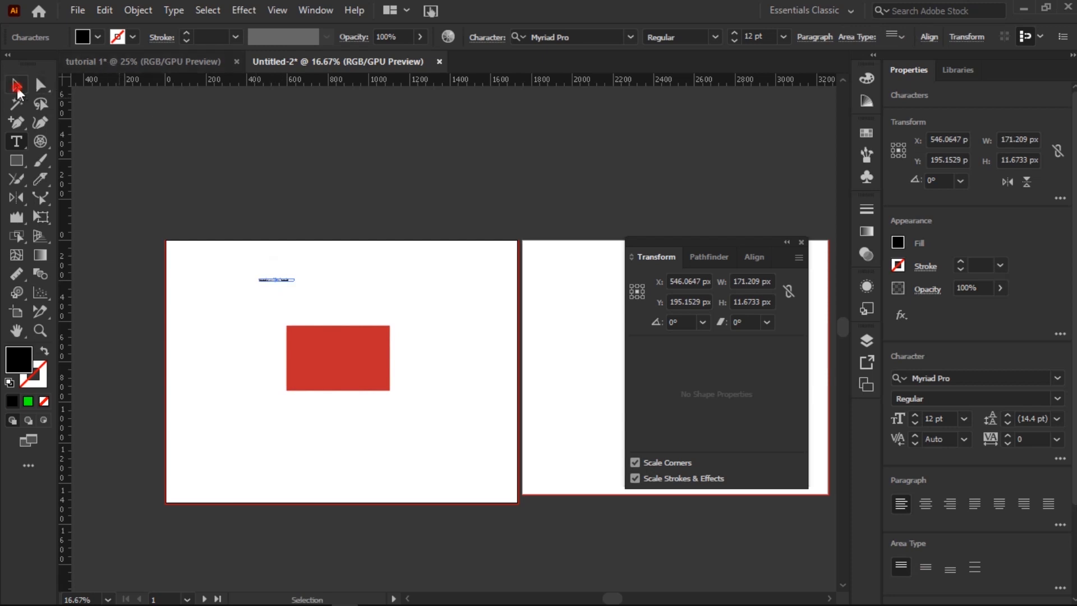
click(16, 85)
click(308, 306)
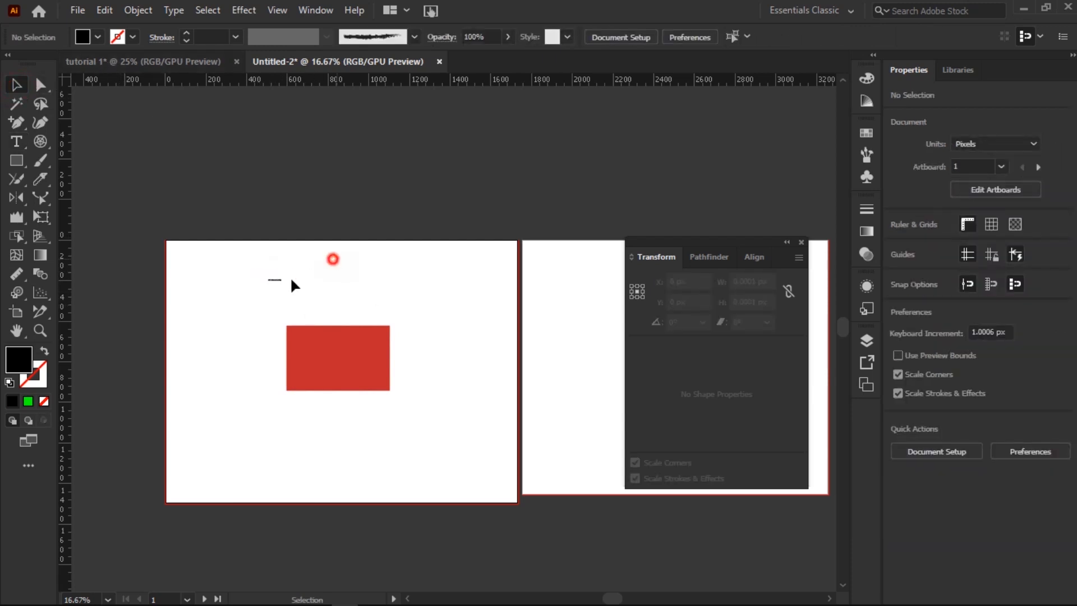
drag(322, 259, 257, 294)
click(735, 33)
drag(738, 32, 739, 32)
drag(361, 276, 738, 370)
Step: Move the red rectangle onto the right artboard
click(378, 289)
drag(318, 333, 579, 320)
click(559, 284)
click(331, 375)
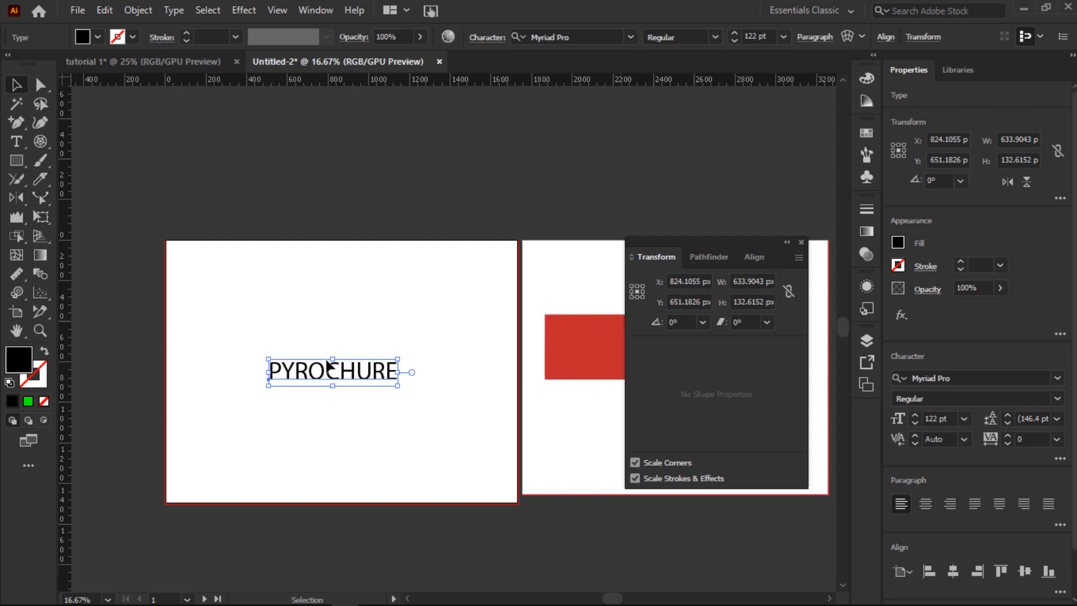
Step: Reposition the PYROCHURE title on the left artboard, settling it up and to the left
drag(328, 378, 384, 369)
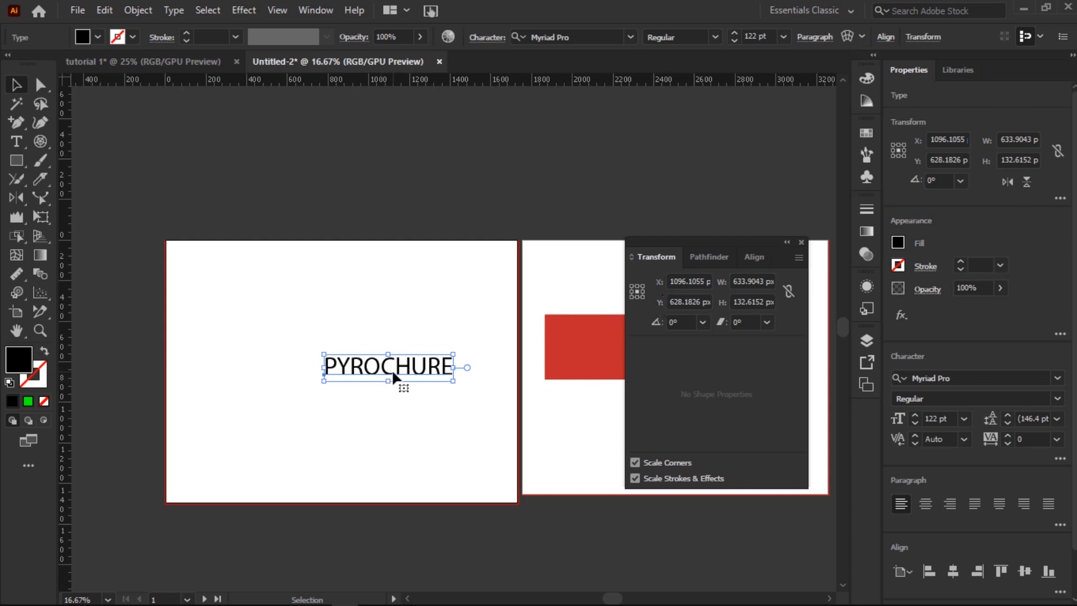
drag(388, 371, 395, 293)
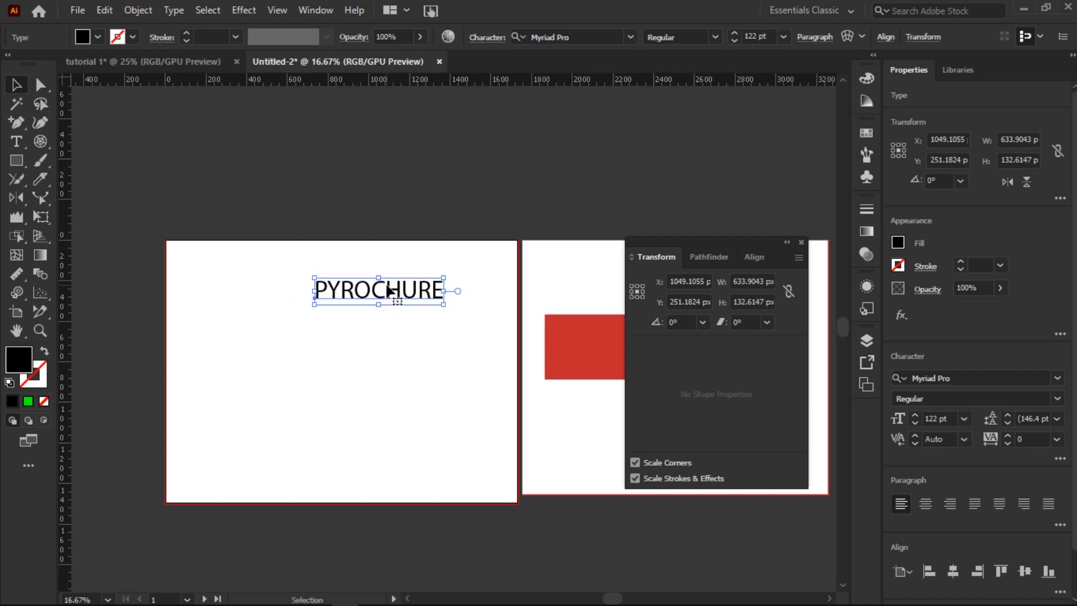
shift+click(386, 291)
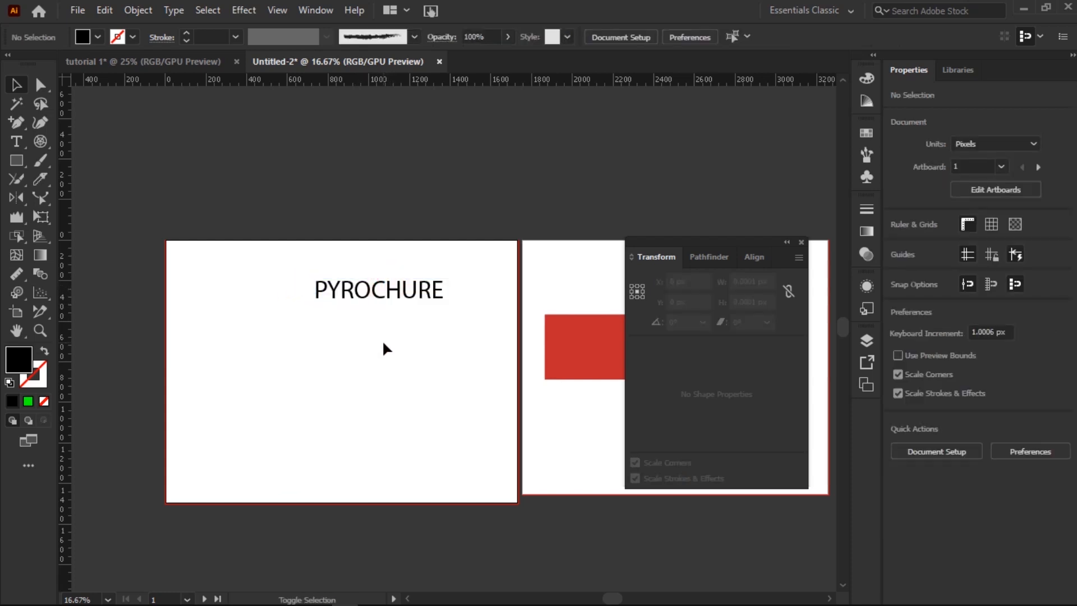
drag(391, 293, 393, 412)
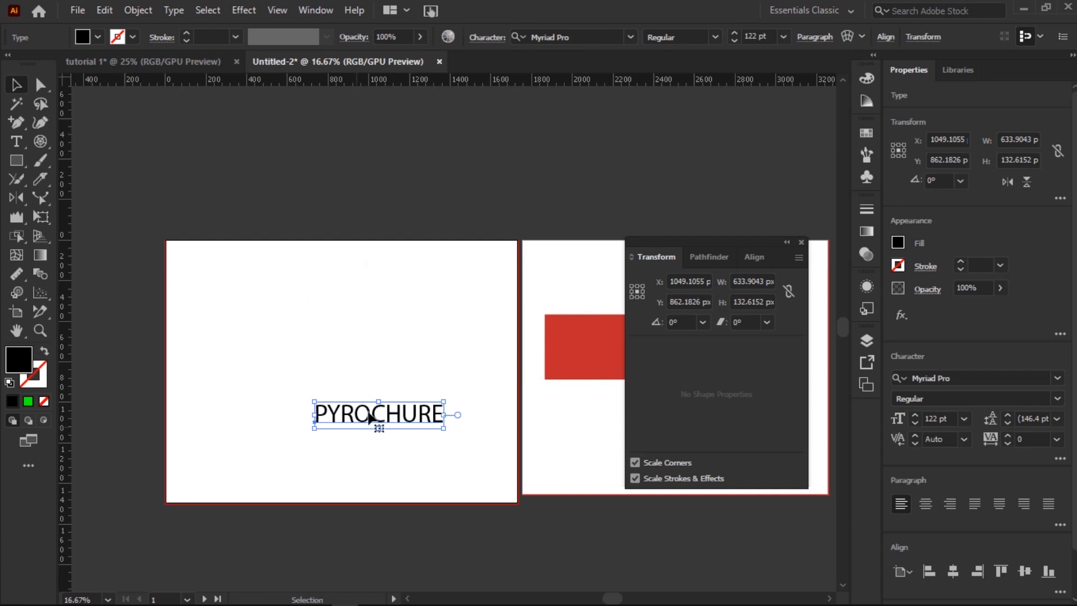
shift+click(371, 423)
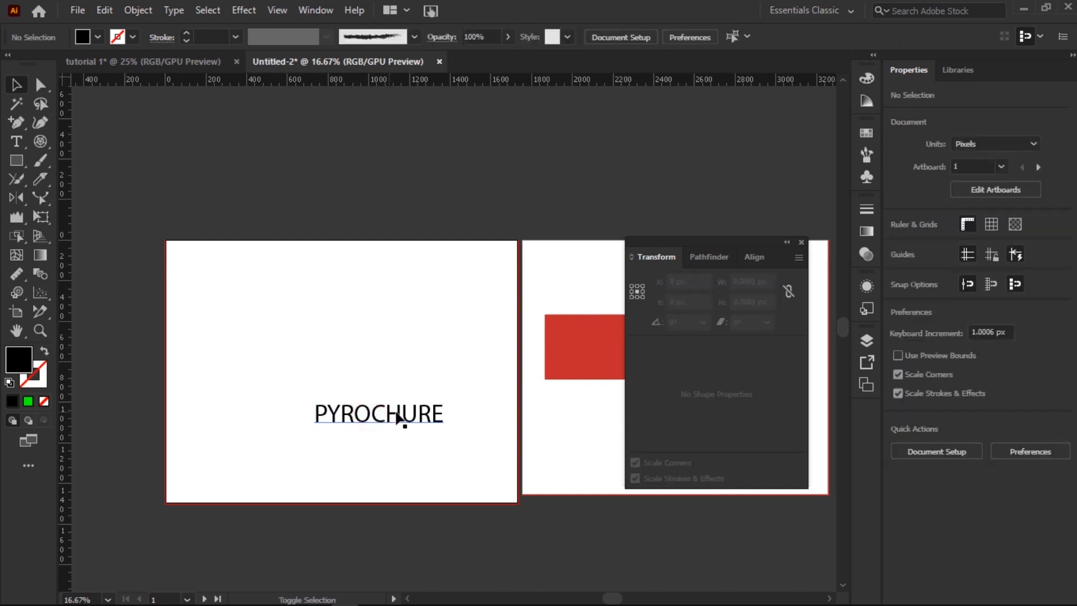
drag(401, 418, 491, 417)
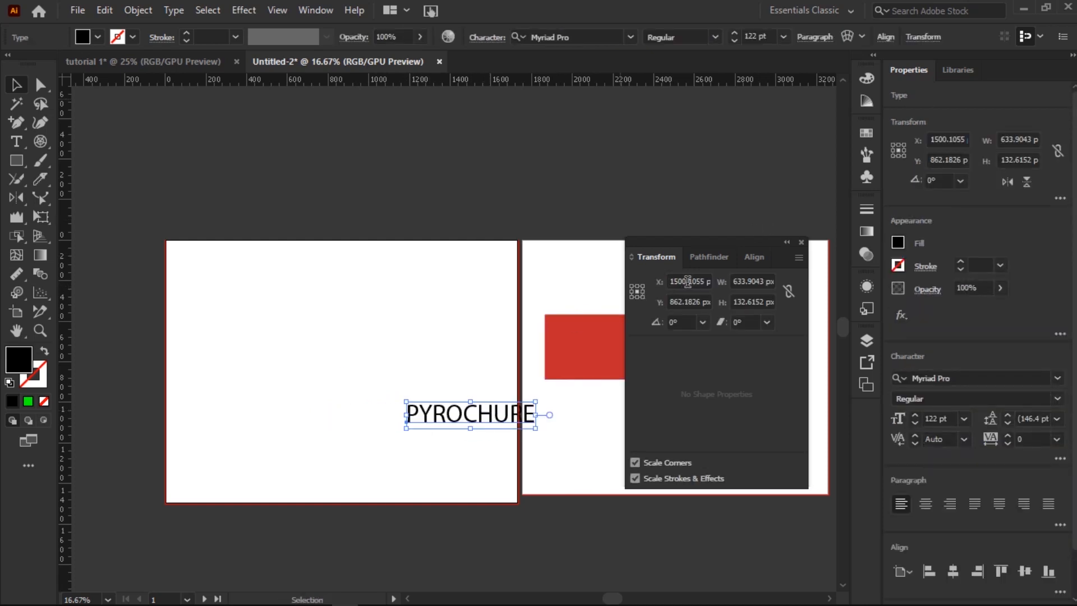
drag(489, 418, 356, 351)
Step: Bring the red rectangle back to the left artboard's middle, below the title
drag(586, 355, 328, 309)
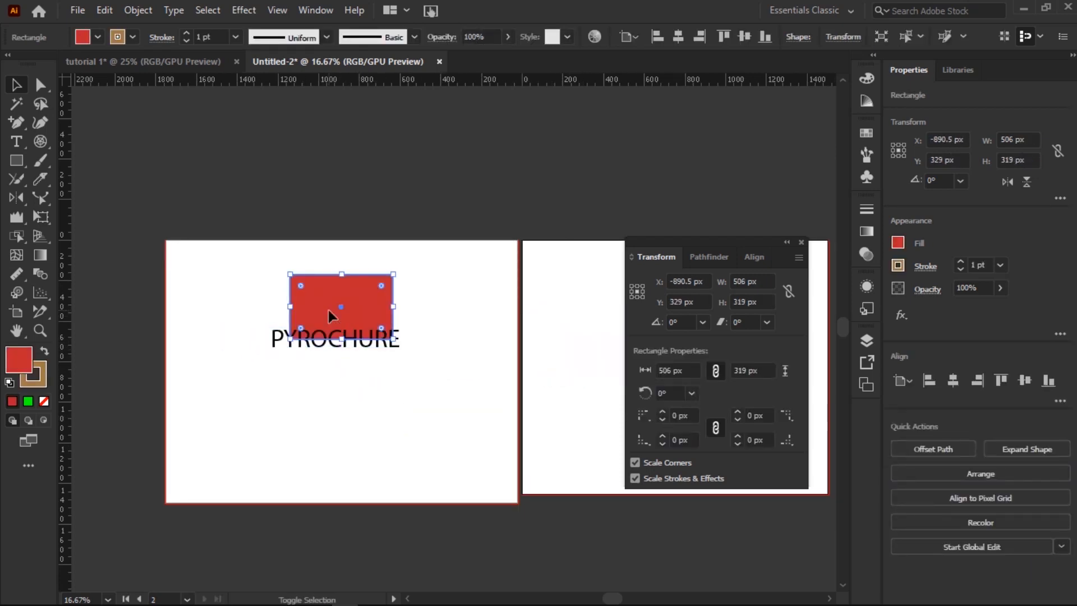
shift+click(328, 309)
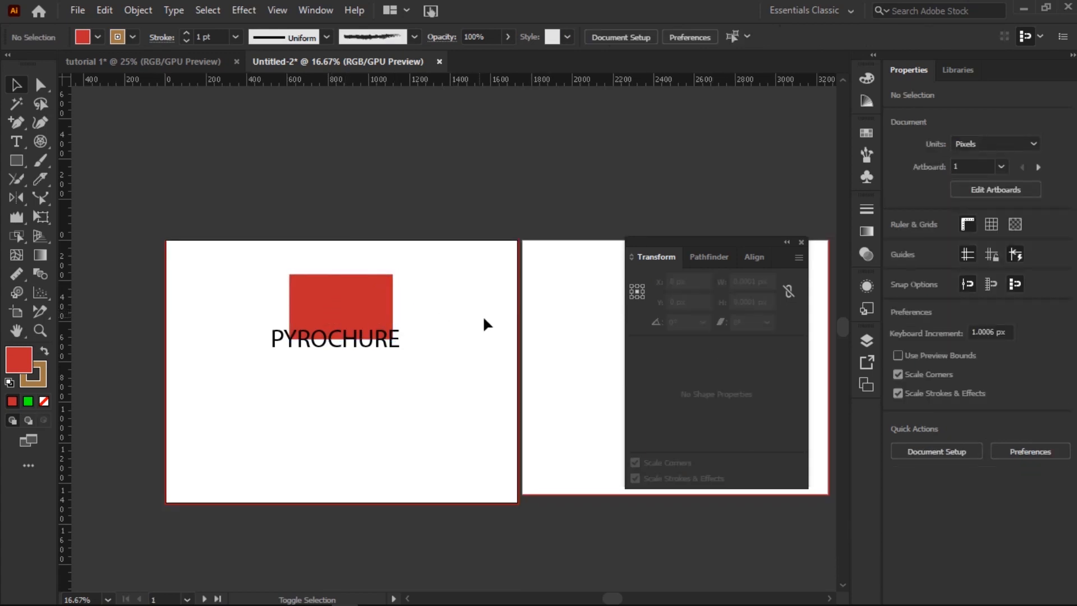
mouse_move(349, 321)
mouse_down()
mouse_move(420, 311)
mouse_move(491, 317)
mouse_move(365, 322)
mouse_up()
click(354, 416)
click(368, 308)
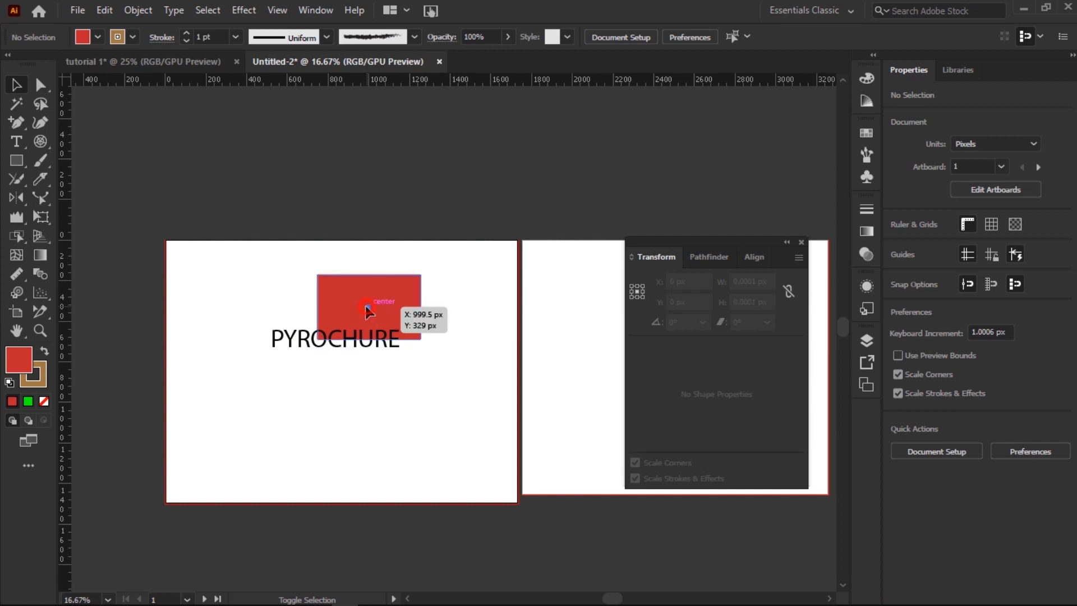
click(342, 435)
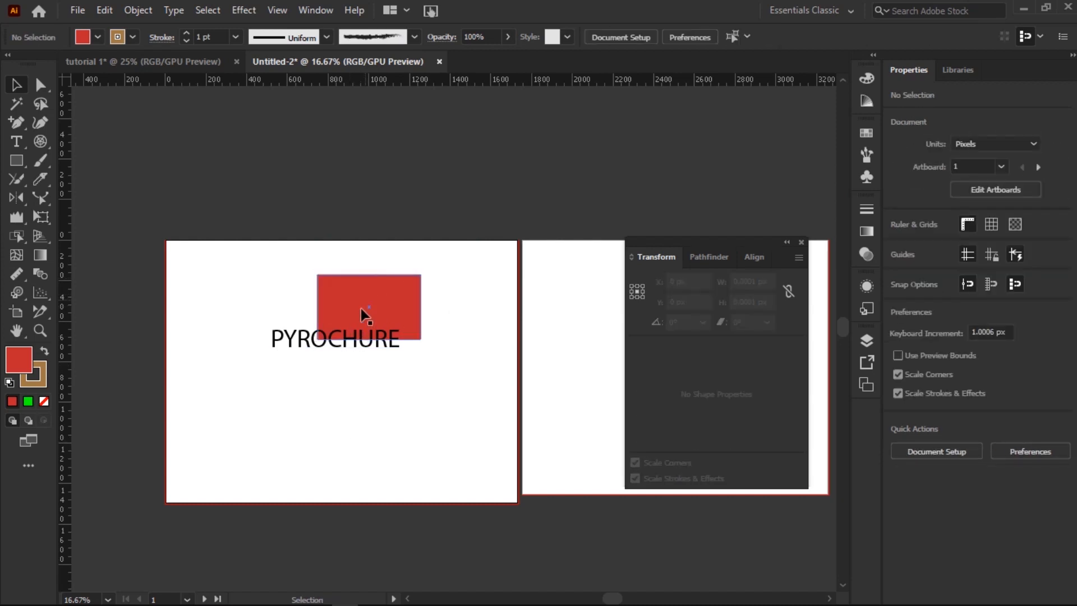
drag(363, 313, 348, 275)
click(430, 349)
click(348, 342)
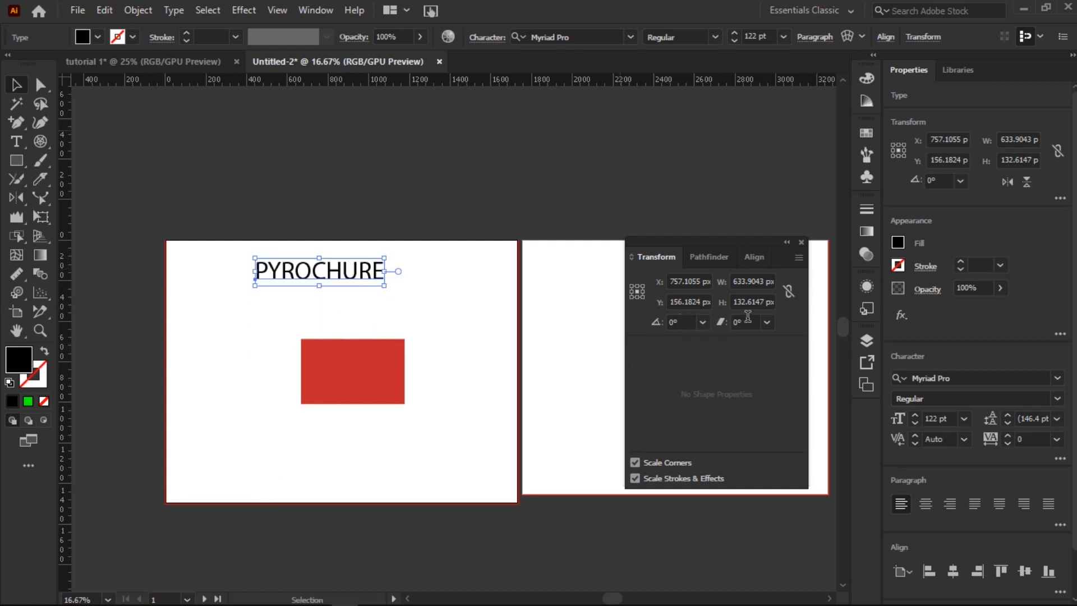
Step: Try the Rotate dialog and a hand rotation on the red rectangle without committing either
click(367, 369)
right_click(359, 368)
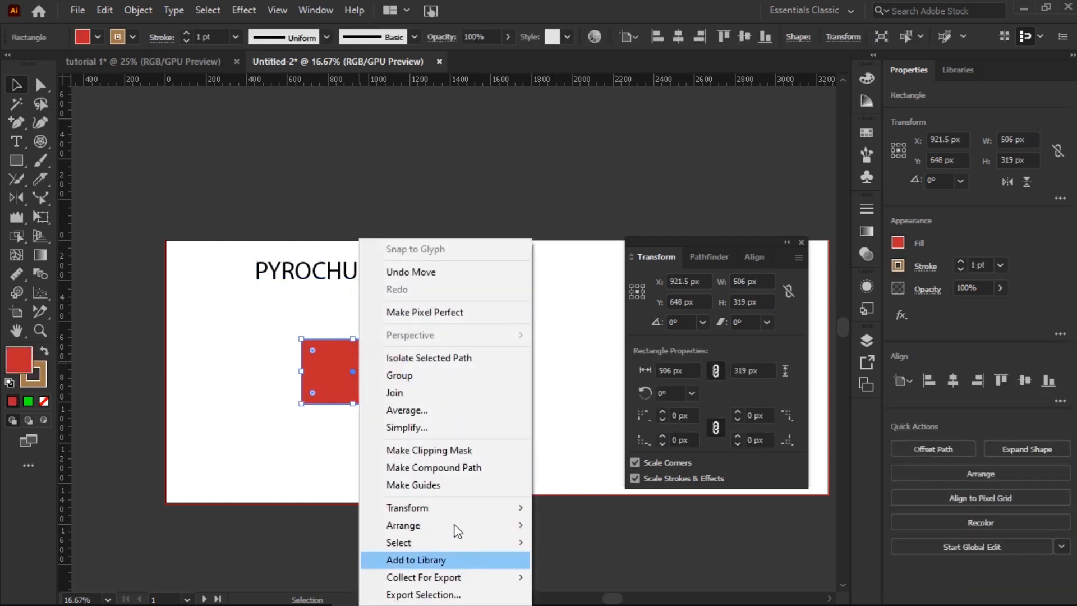
mouse_move(459, 505)
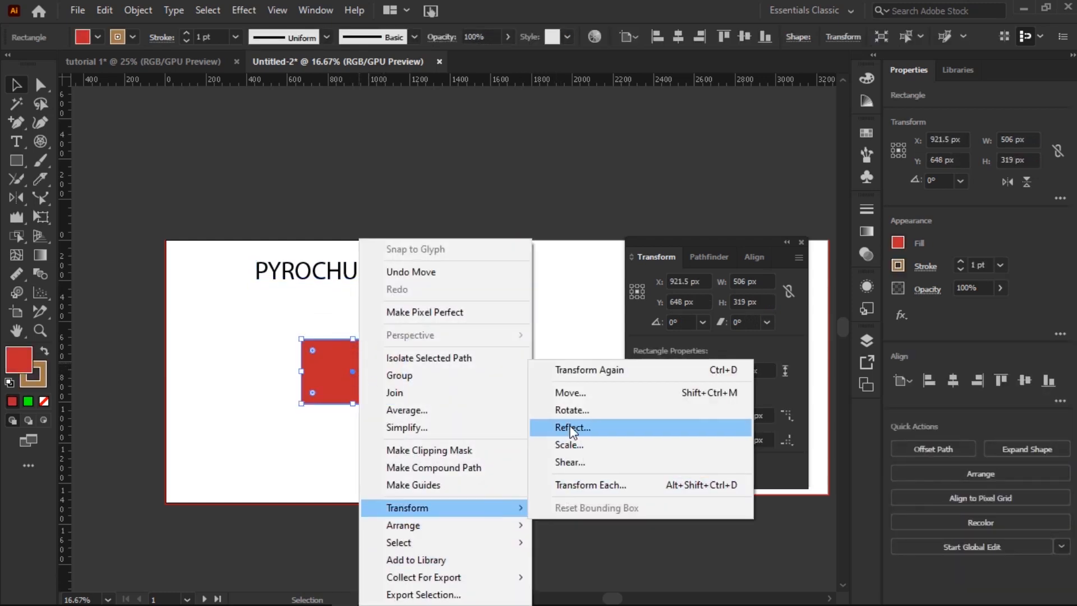
click(569, 410)
click(637, 365)
mouse_move(409, 331)
mouse_down()
mouse_move(354, 292)
mouse_move(437, 355)
mouse_move(421, 324)
mouse_up()
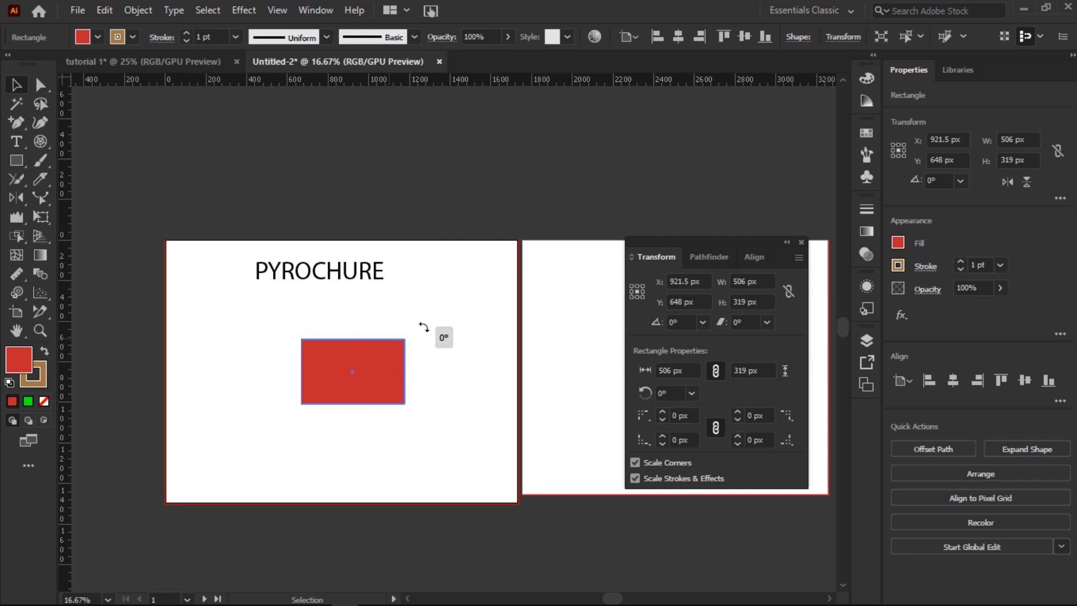
Step: Rotate the rectangle to 90° and then 60° using the Transform panel's angle presets
click(702, 322)
click(722, 386)
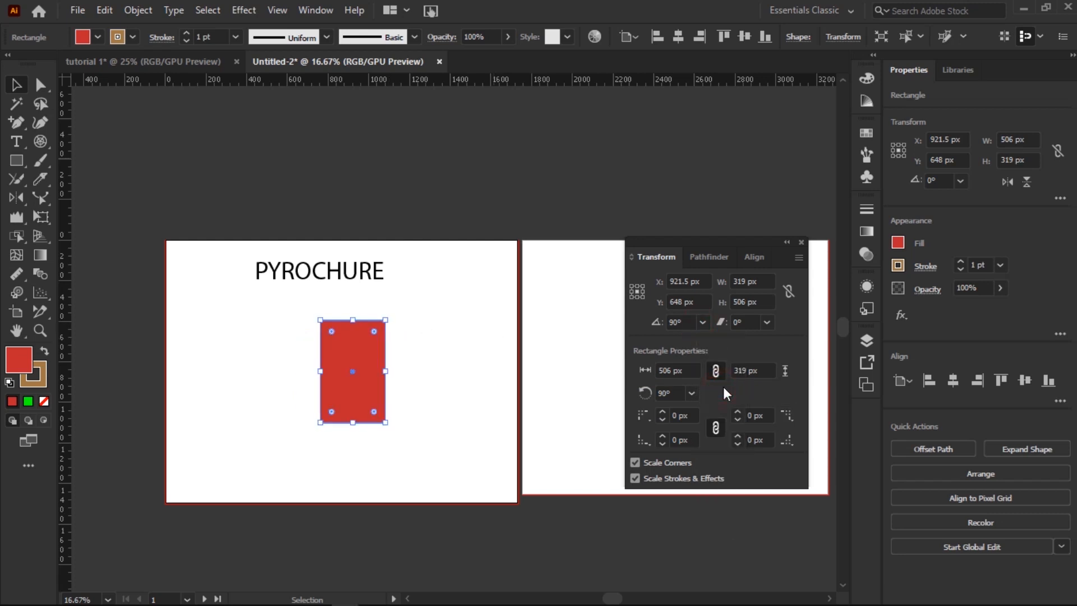
click(703, 322)
click(729, 374)
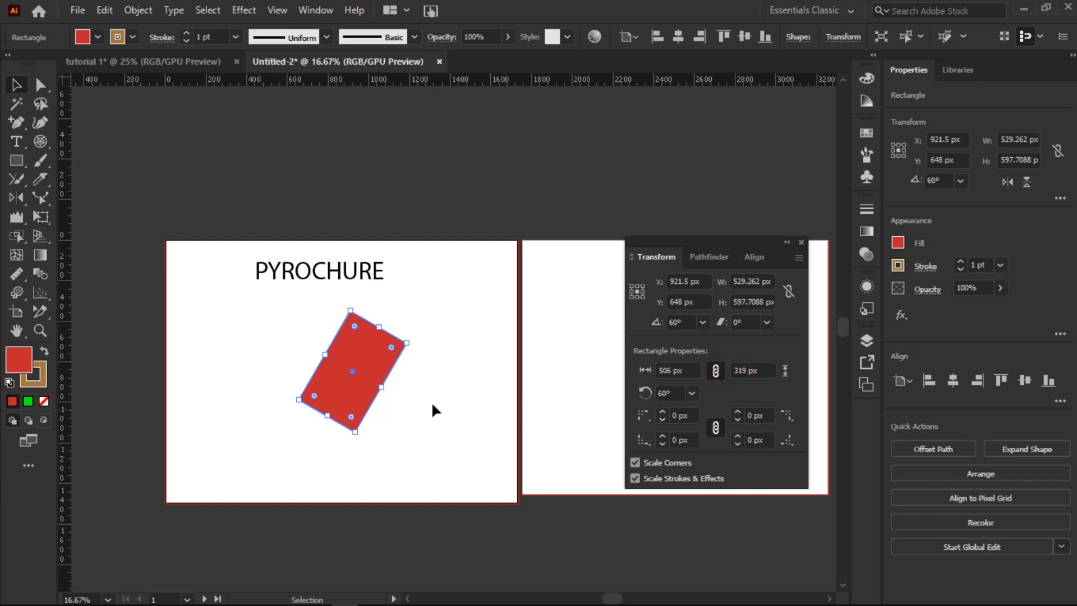
click(767, 322)
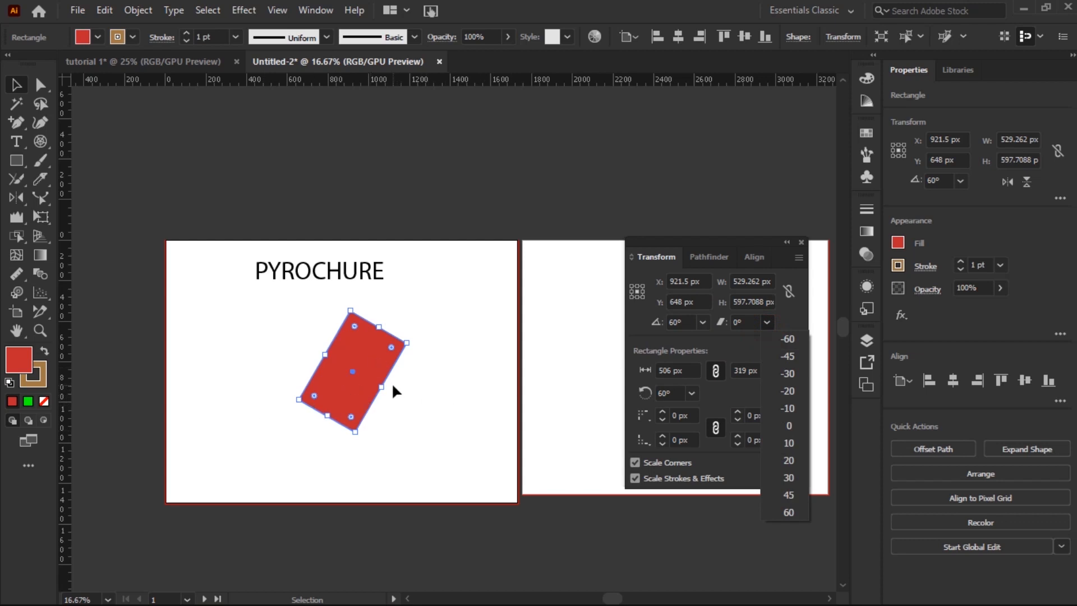
Step: Try shear 20°, rotation 0° and shear -30°, then undo back to the upright rectangle
click(797, 461)
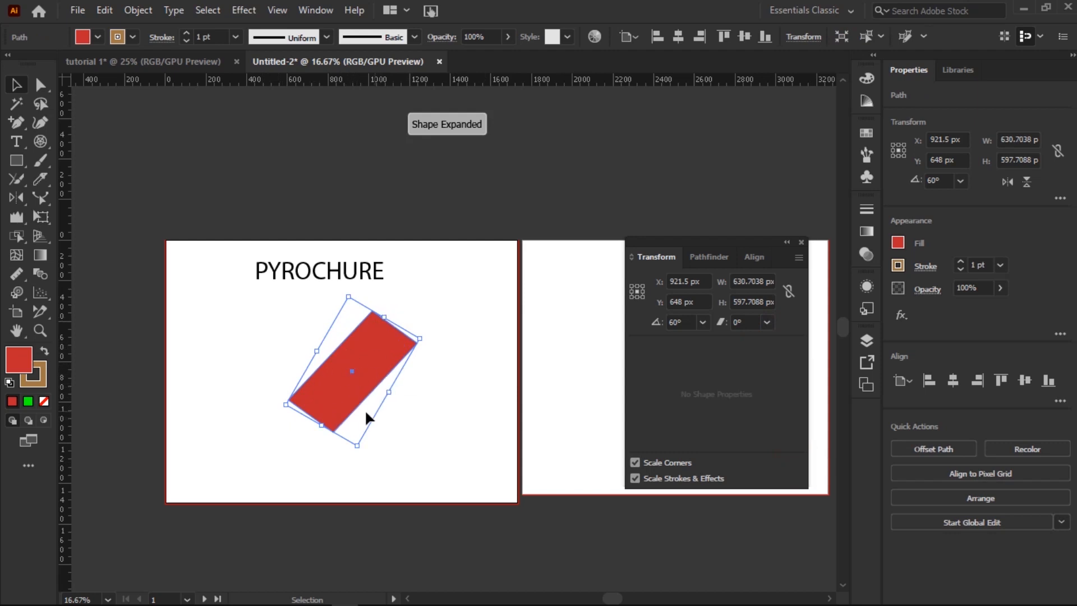
click(702, 322)
click(712, 345)
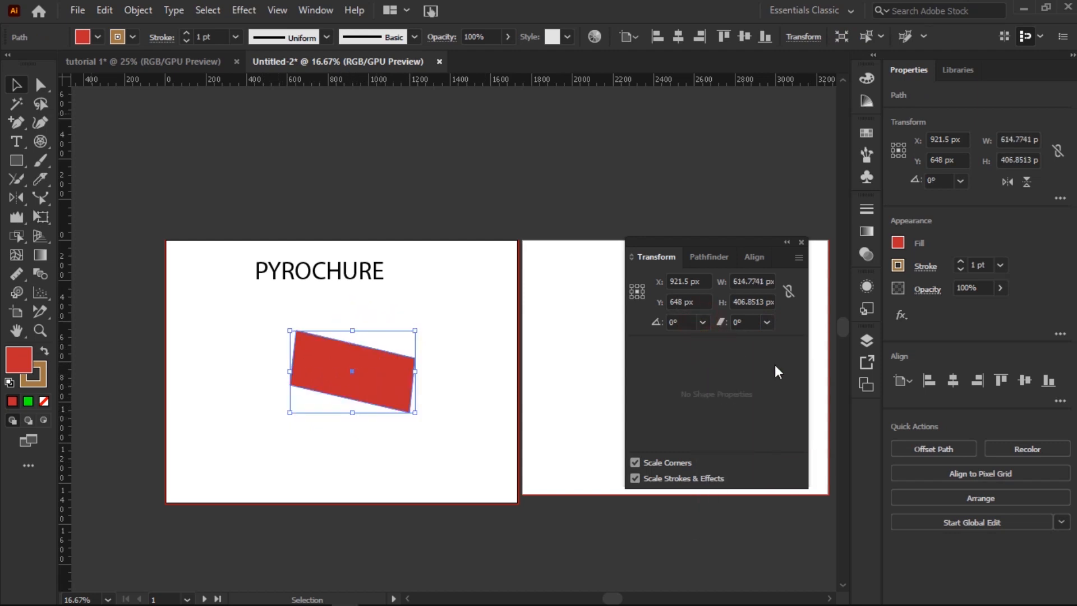
click(767, 322)
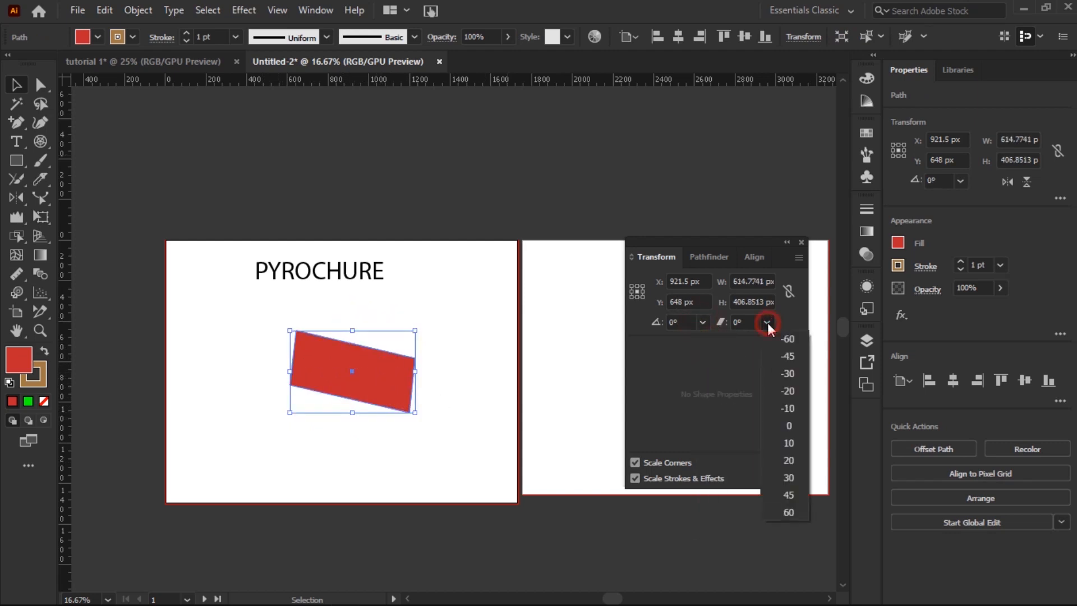
click(789, 373)
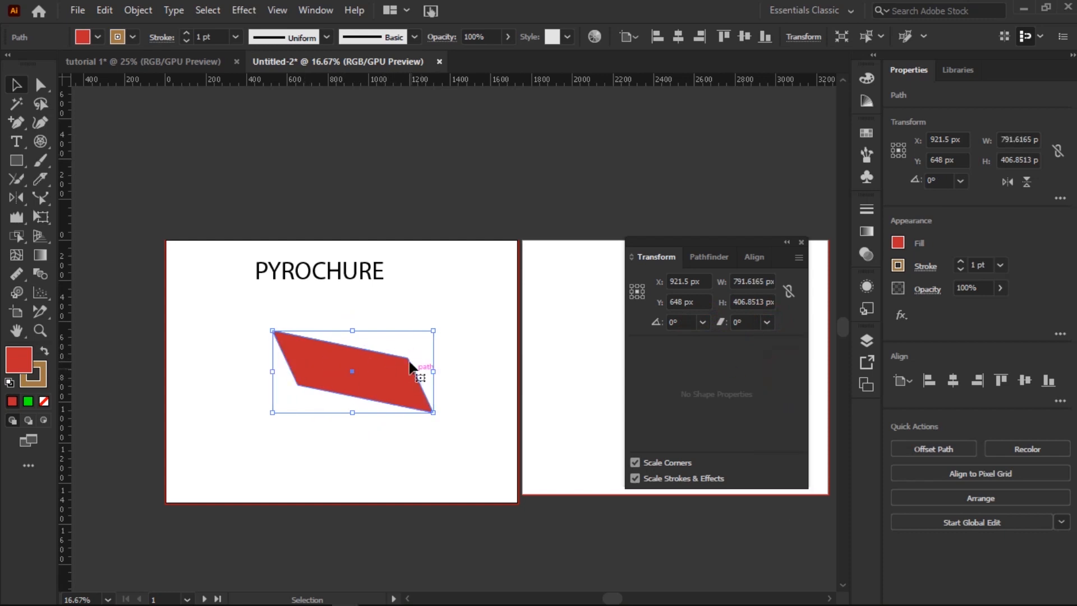
key(ctrl+z)
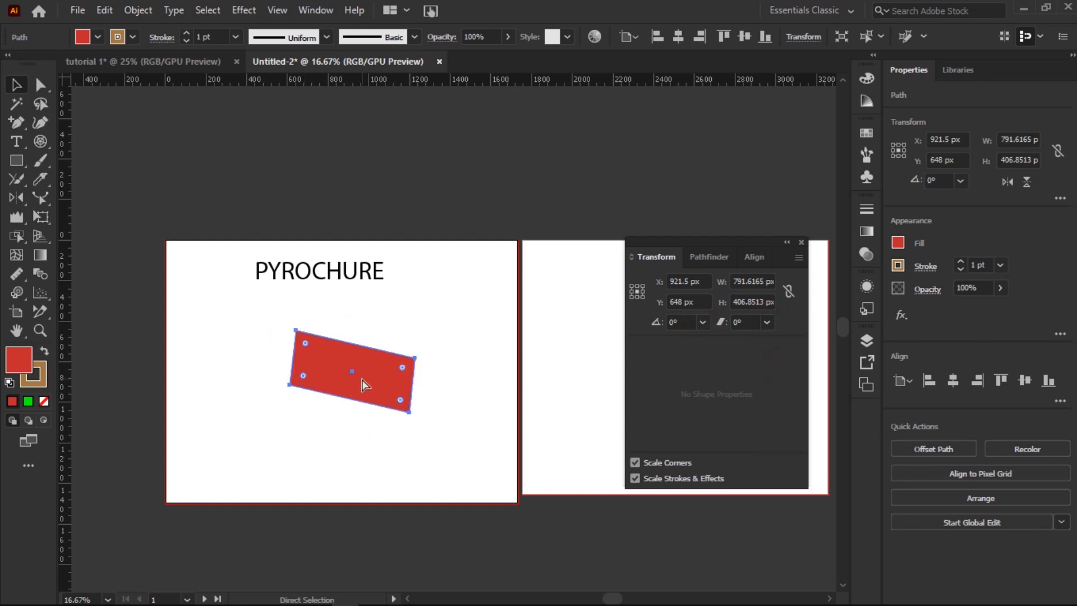
key(ctrl+z)
key(ctrl+z)
key(ctrl+z)
key(ctrl+z)
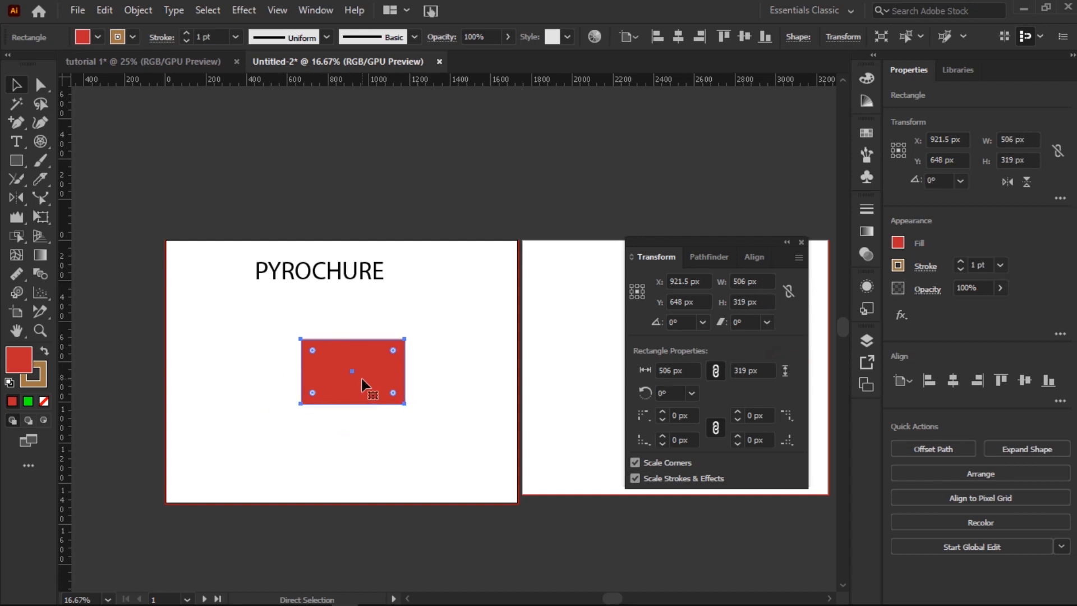
click(423, 440)
right_click(351, 363)
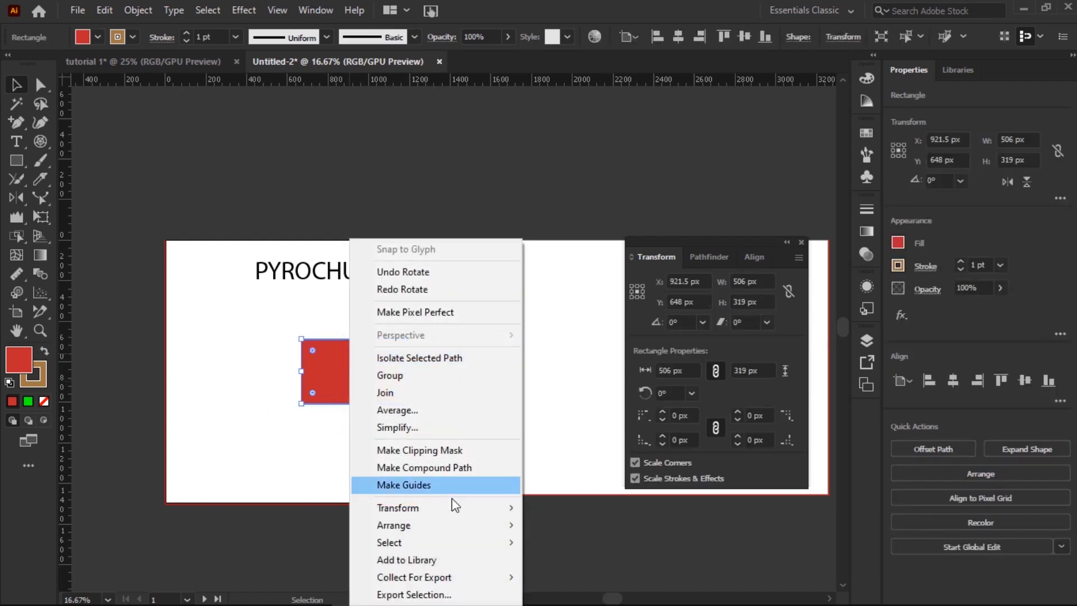
click(391, 506)
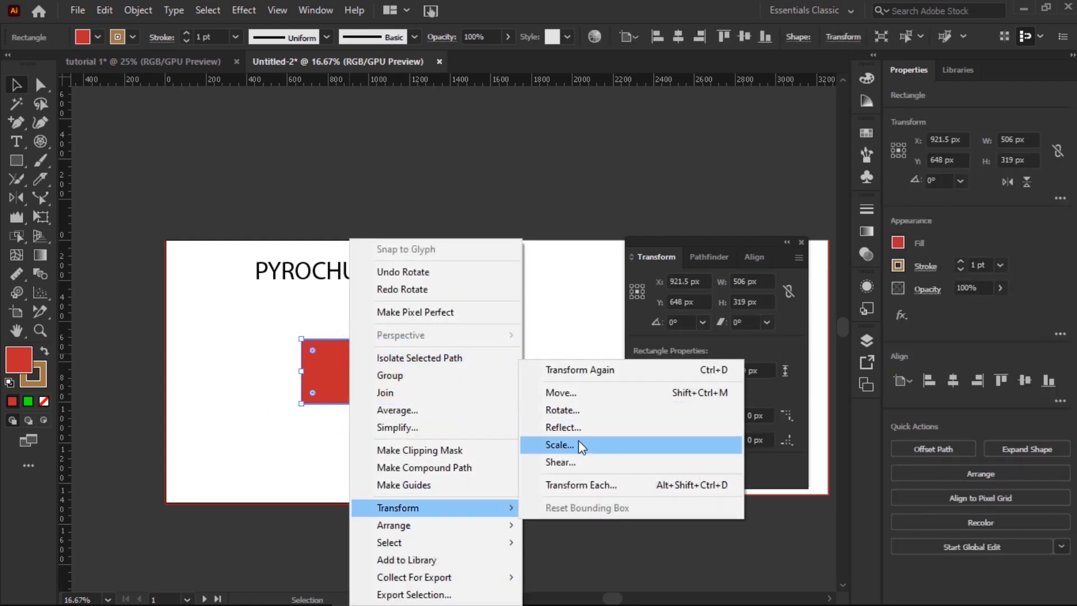
click(564, 462)
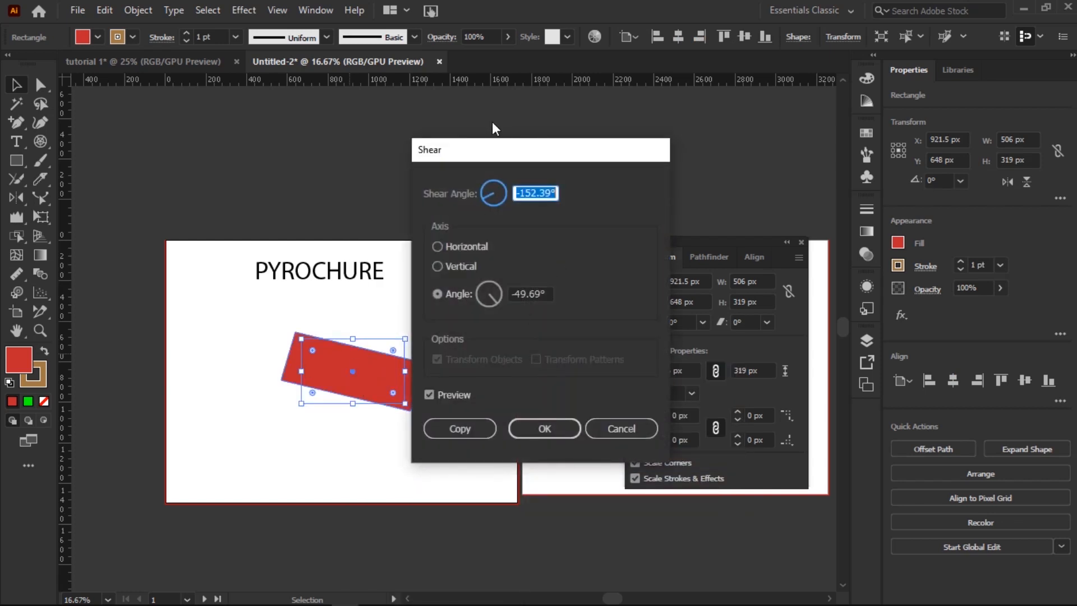
text(122)
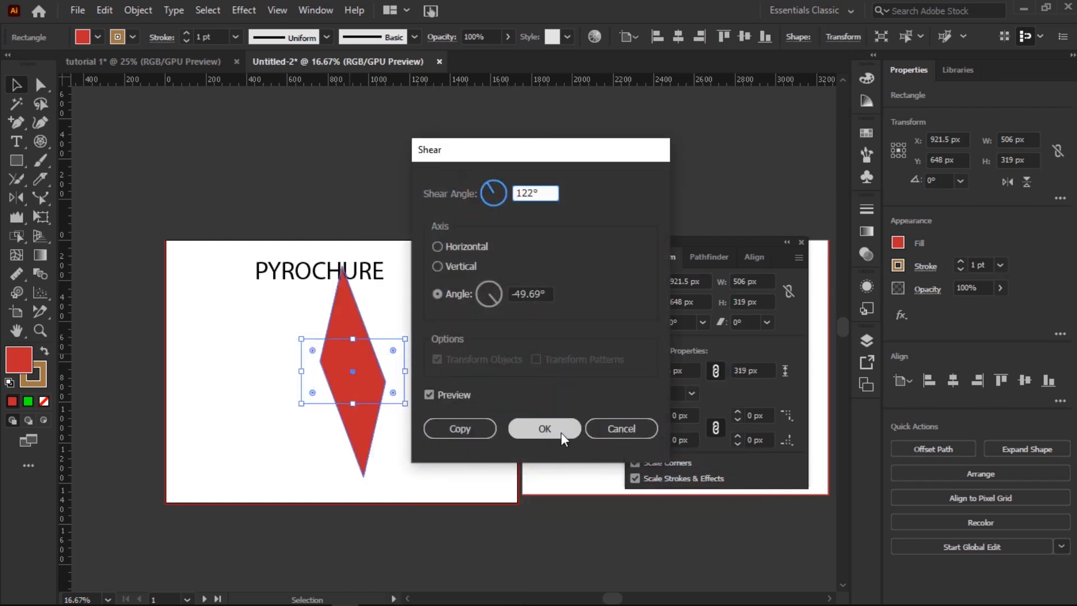
click(438, 246)
click(438, 266)
click(438, 247)
click(438, 266)
click(615, 426)
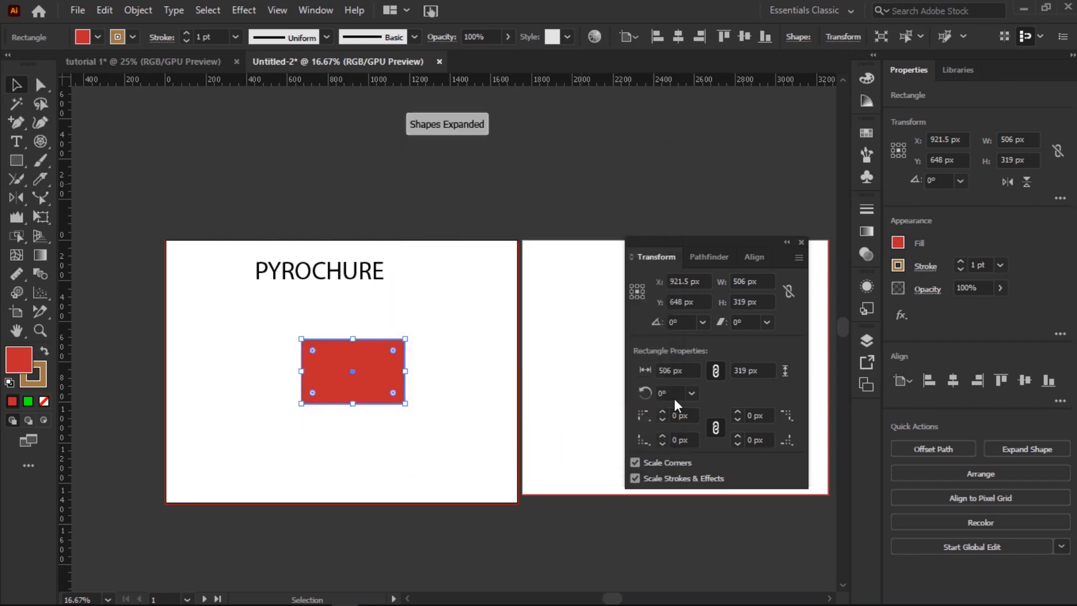
right_click(363, 370)
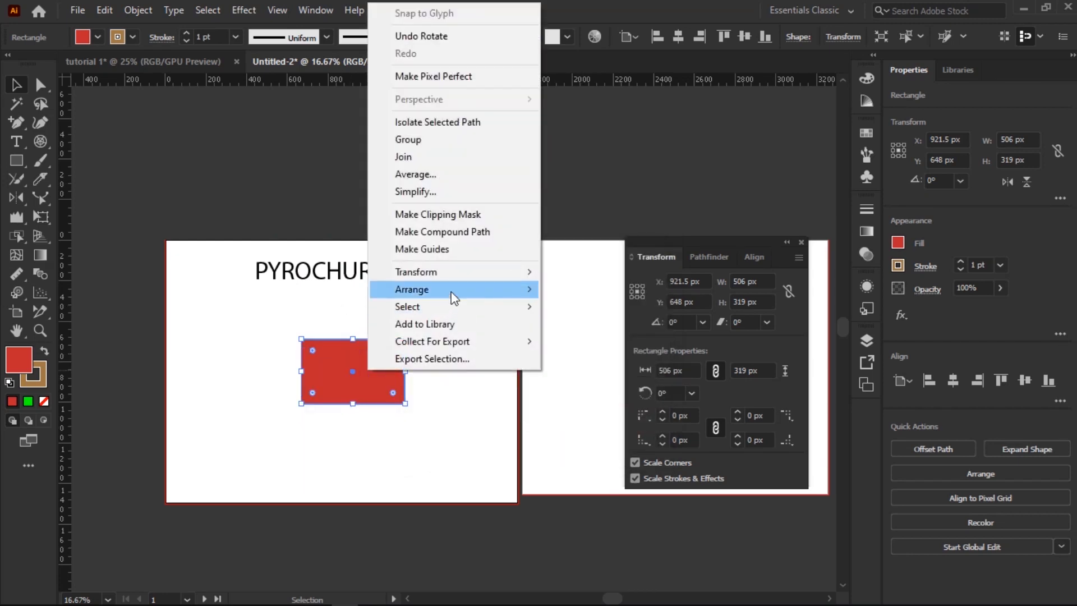
click(473, 273)
click(585, 330)
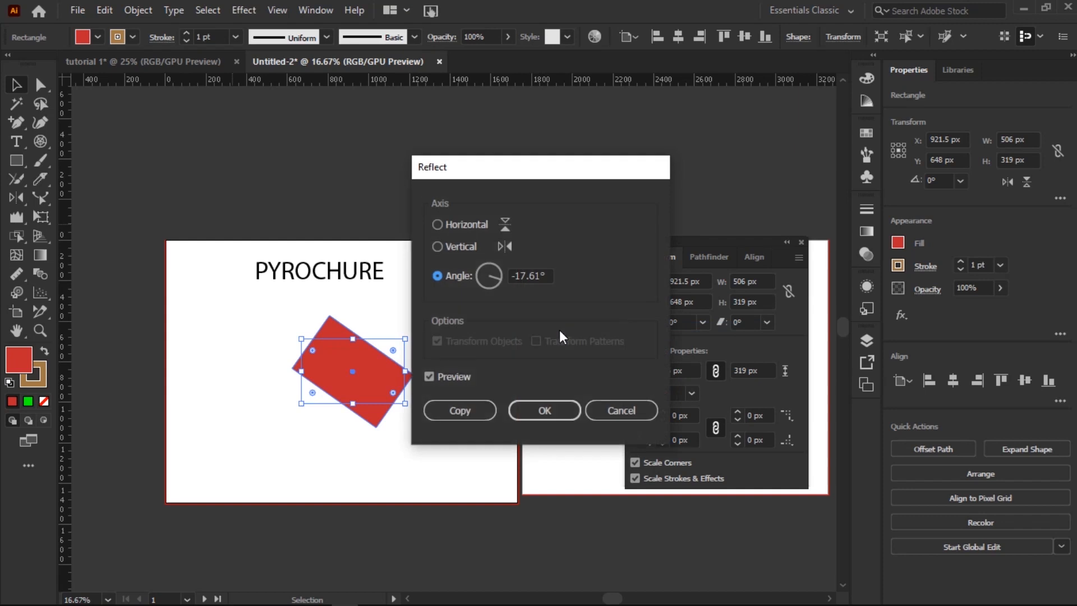
click(617, 408)
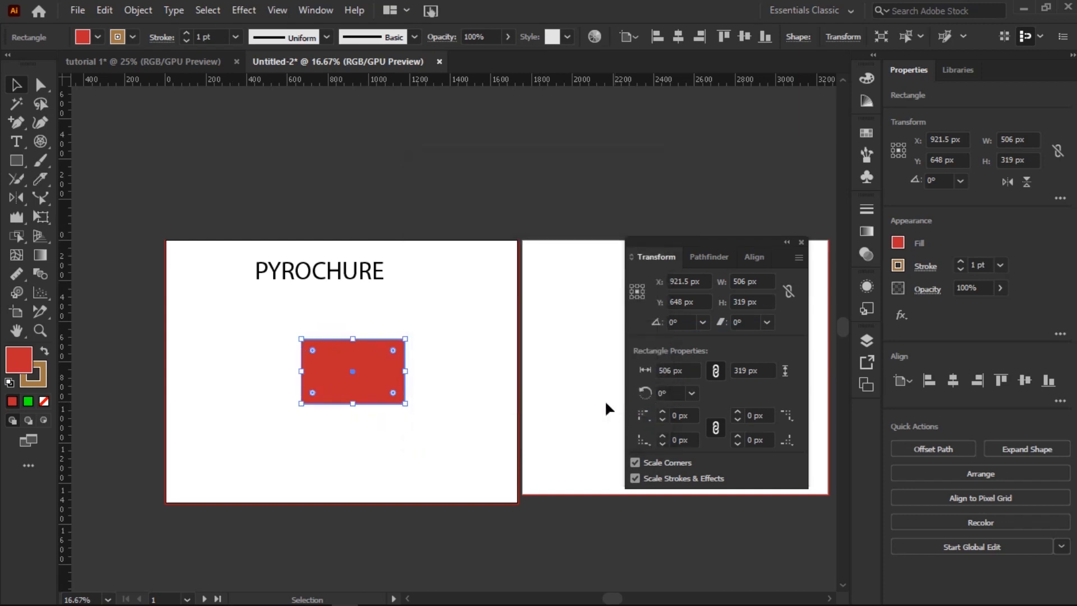
Step: Reflect the red rectangle across the vertical axis at angle 0, giving it a 180° rotation
right_click(365, 381)
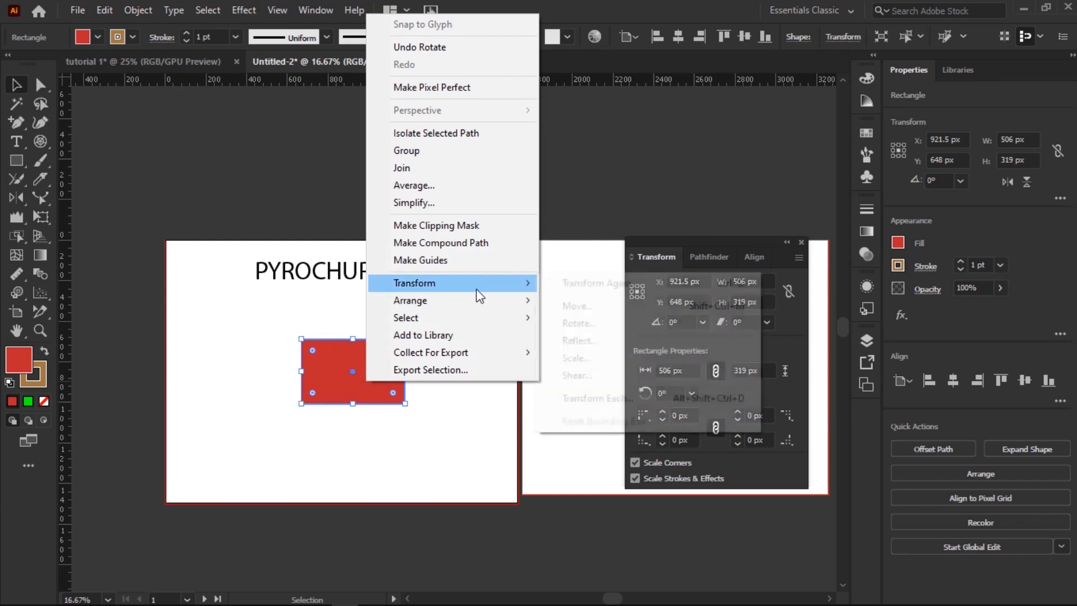
click(589, 340)
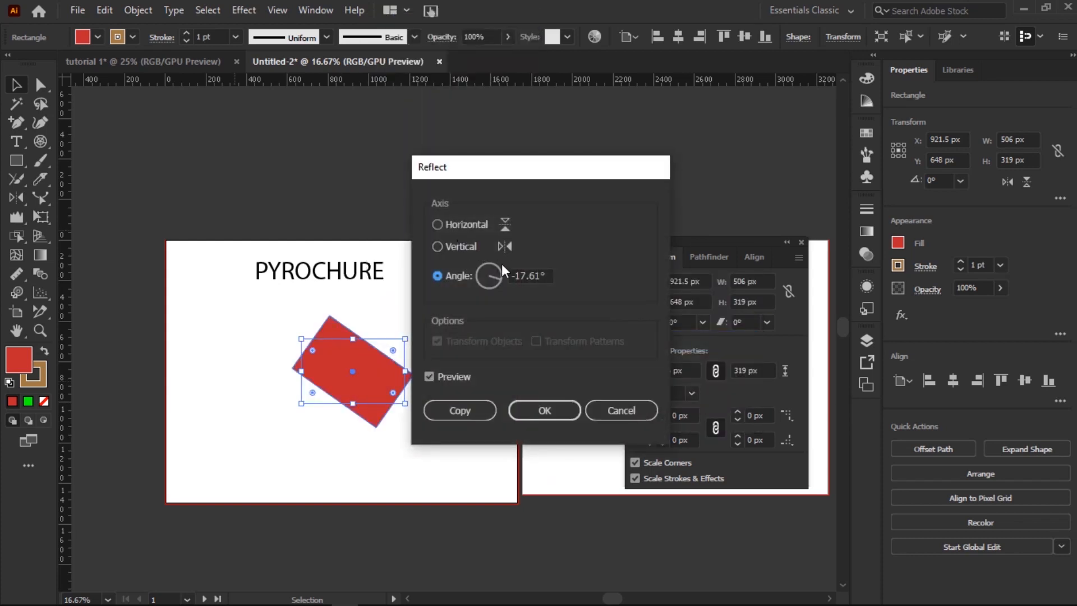
double_click(537, 277)
text(0)
click(438, 224)
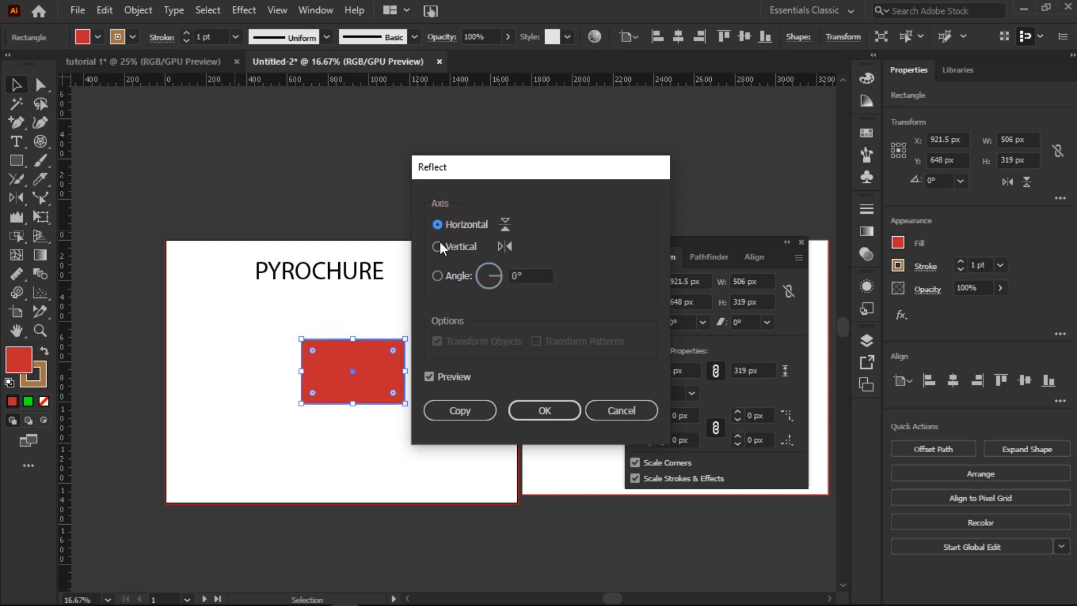
click(437, 247)
click(544, 416)
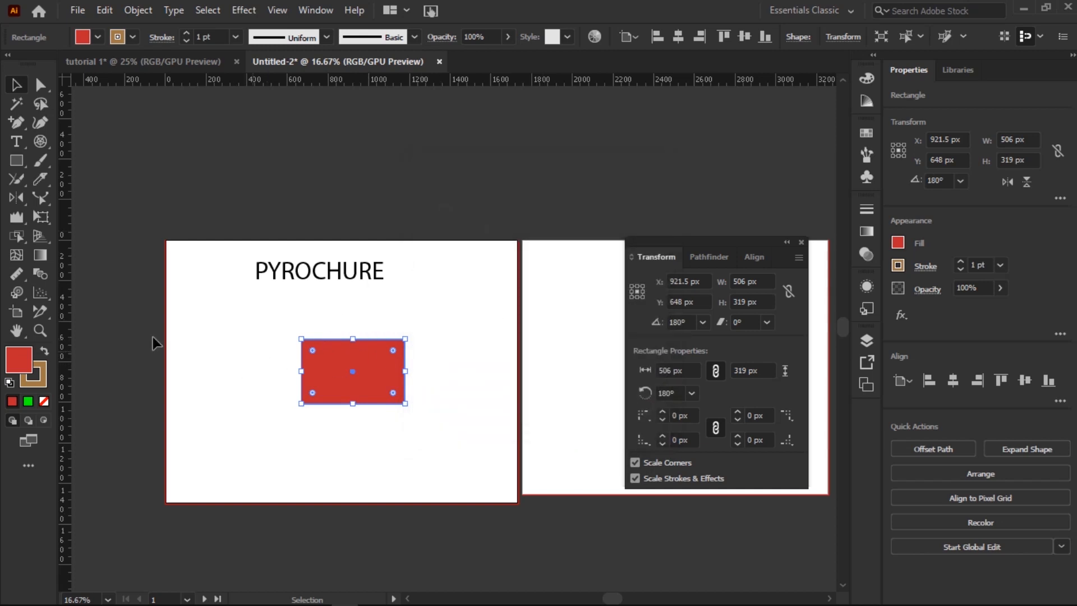
click(295, 277)
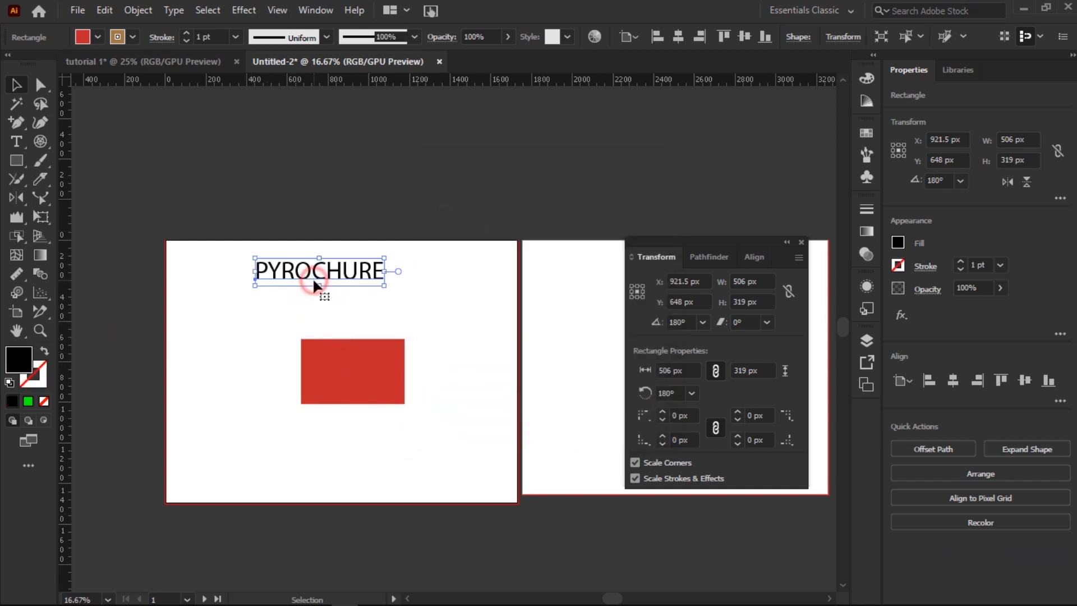
Step: Preview mirroring the PYROCHURE title, then discard it
right_click(313, 279)
mouse_move(421, 507)
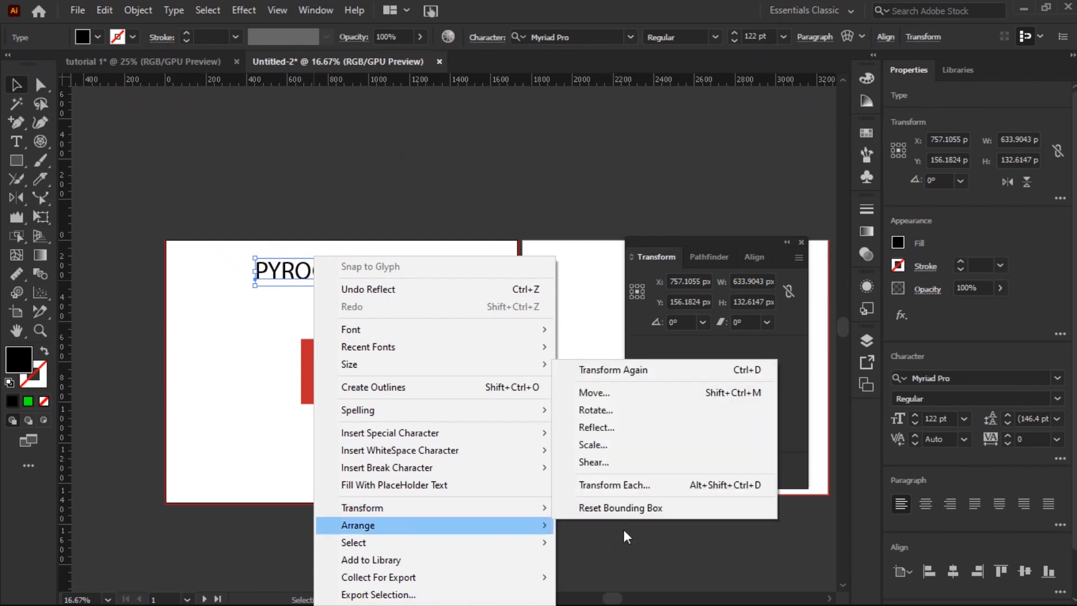
click(634, 428)
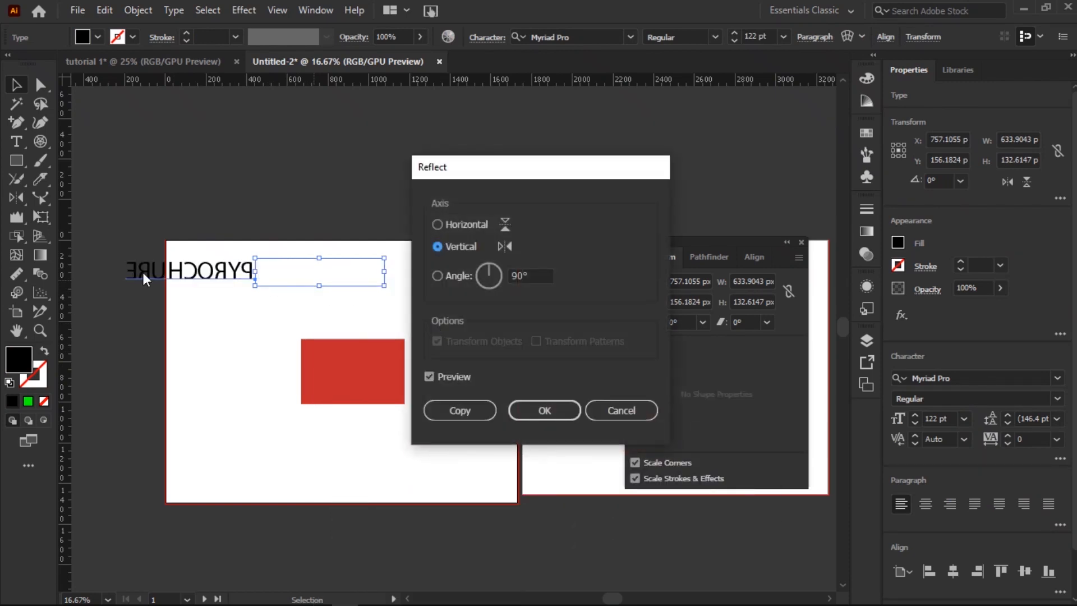
click(621, 410)
Step: Cancel a trial shear on the red rectangle and bring up its Transform options again
click(356, 376)
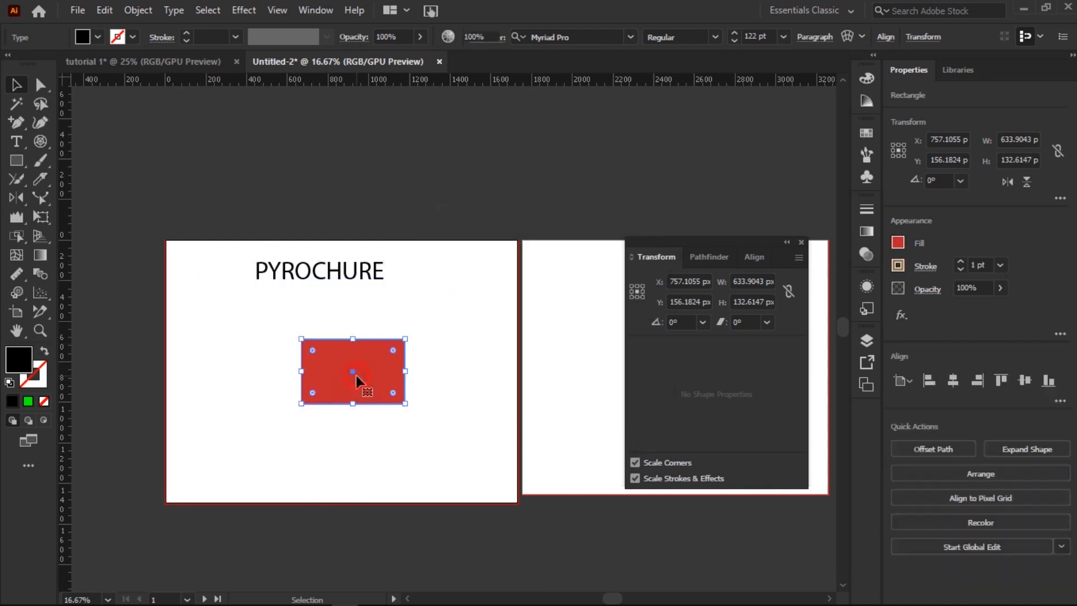
right_click(357, 376)
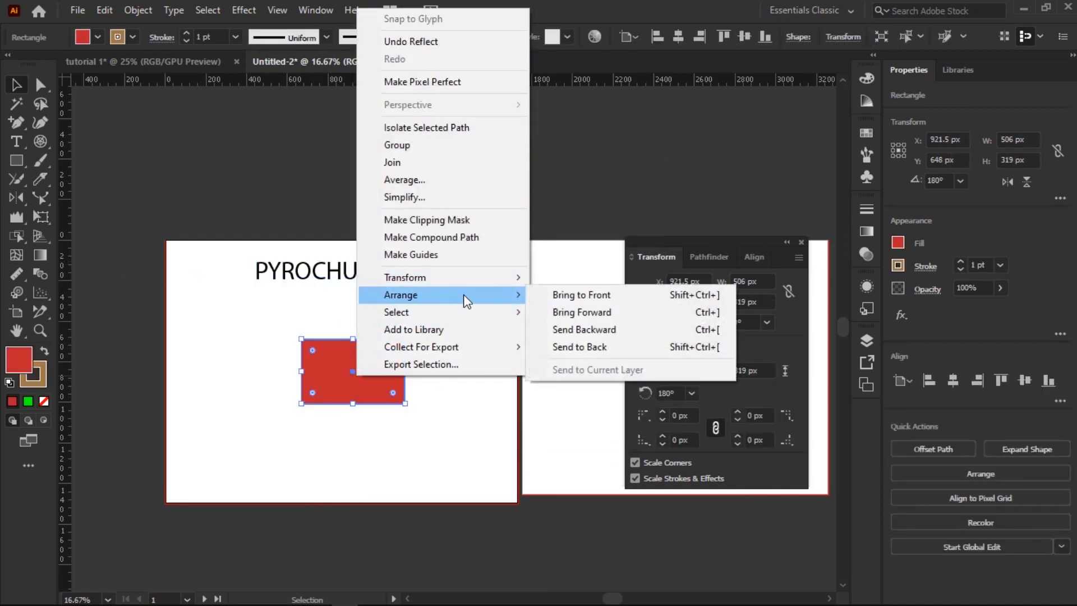
mouse_move(481, 285)
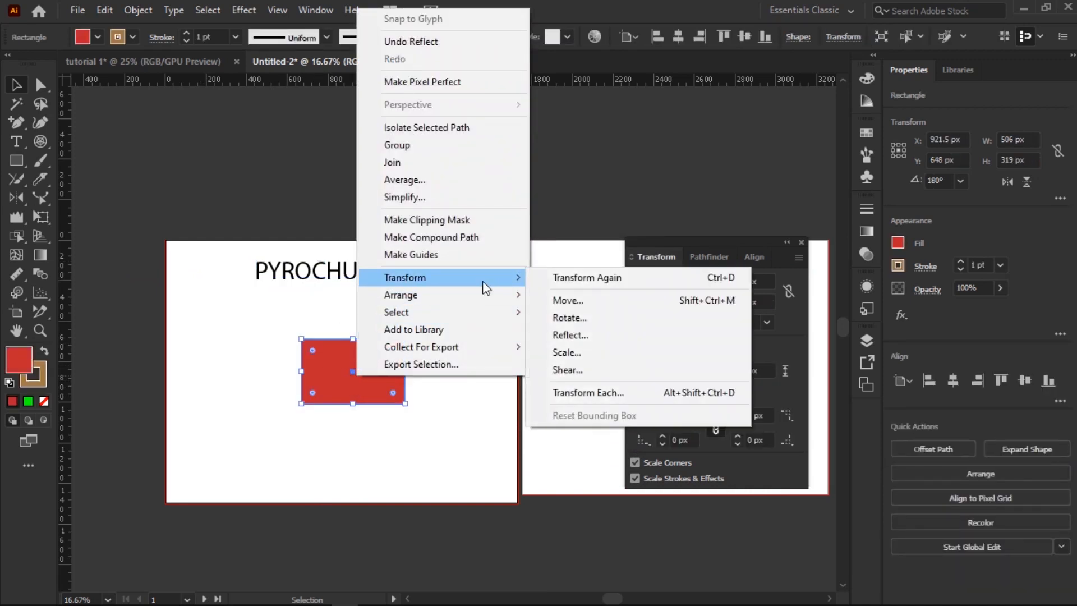
click(573, 366)
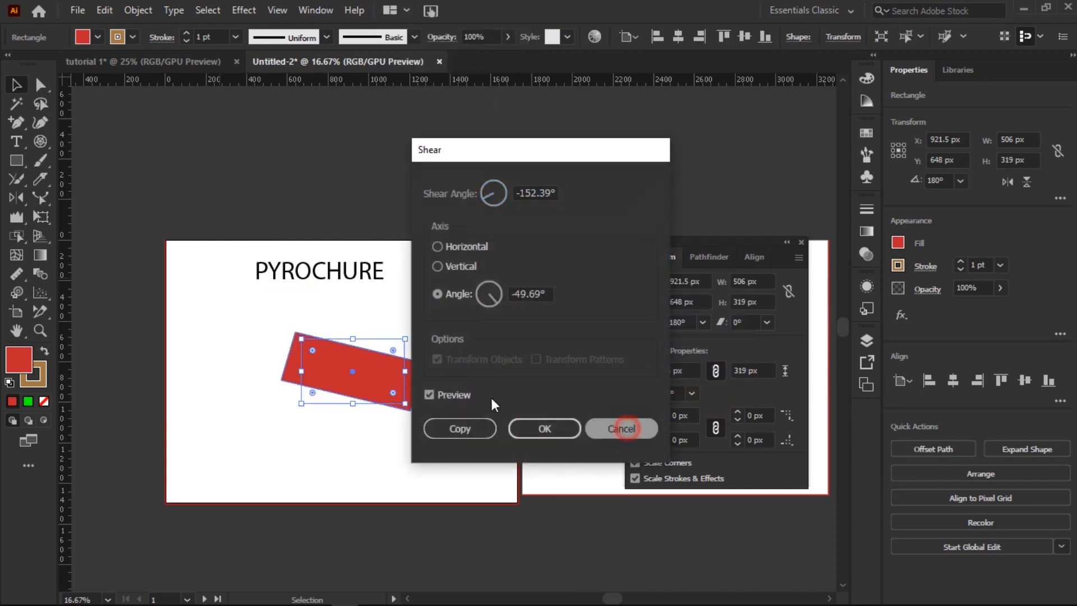
click(622, 430)
right_click(352, 369)
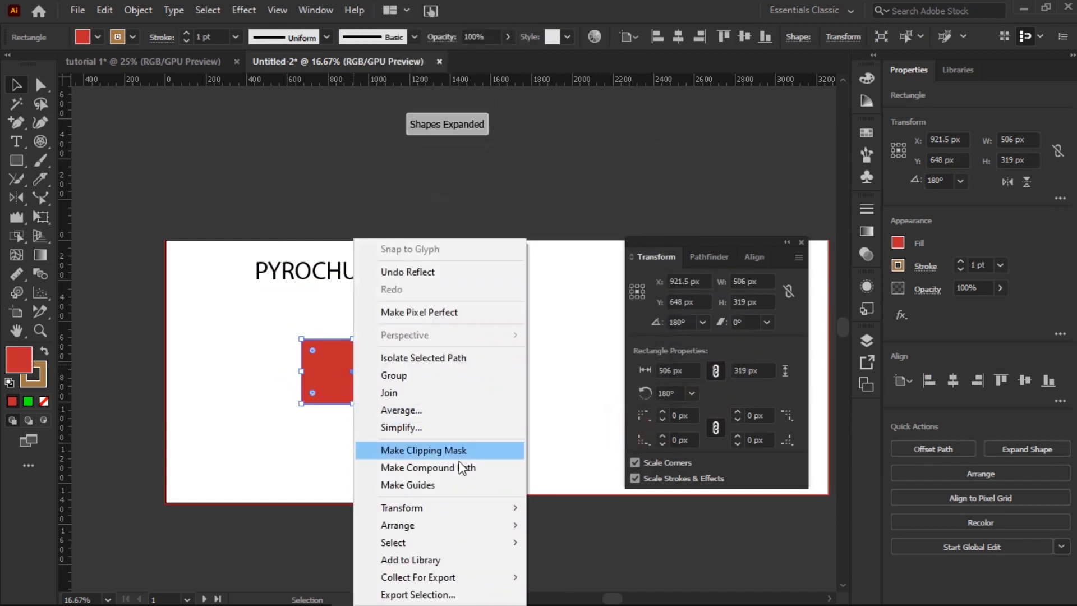
mouse_move(482, 525)
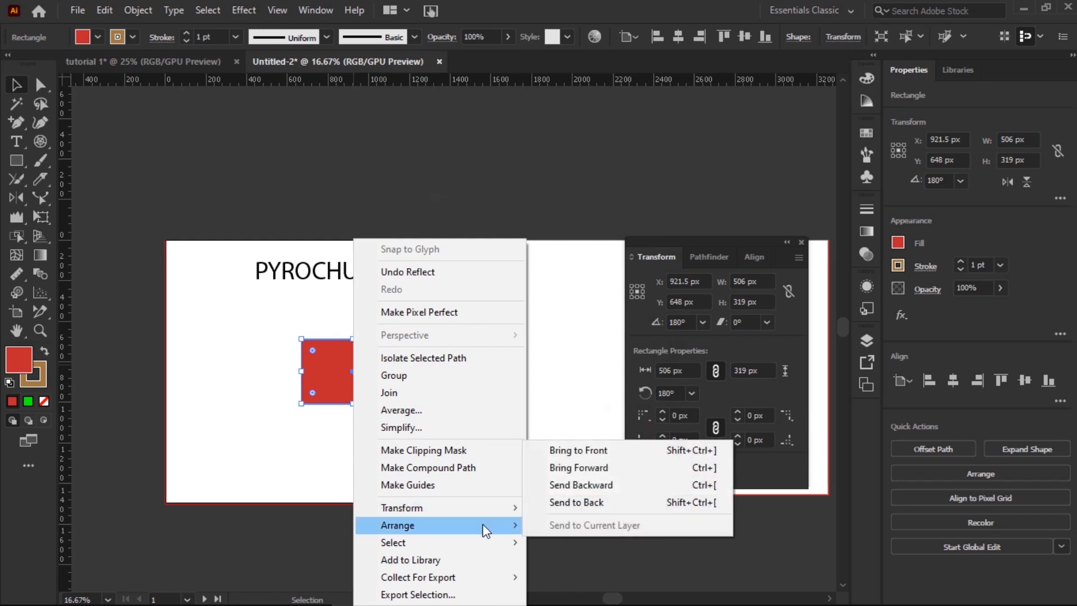
Step: Cancel Transform Each, leaving the rectangle at 180° and 506 × 319 px
mouse_move(494, 505)
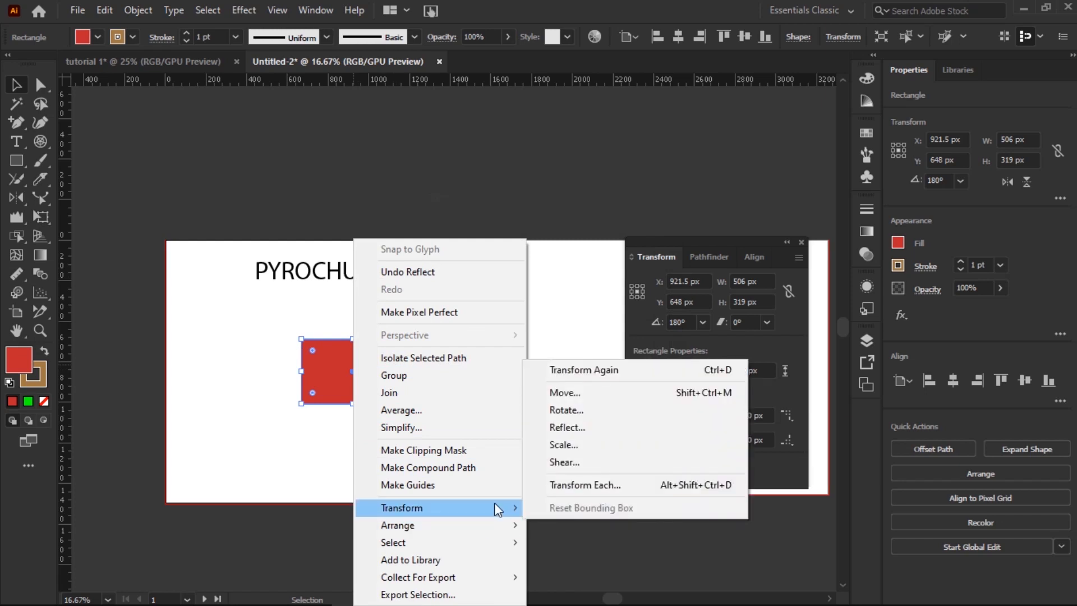
click(592, 486)
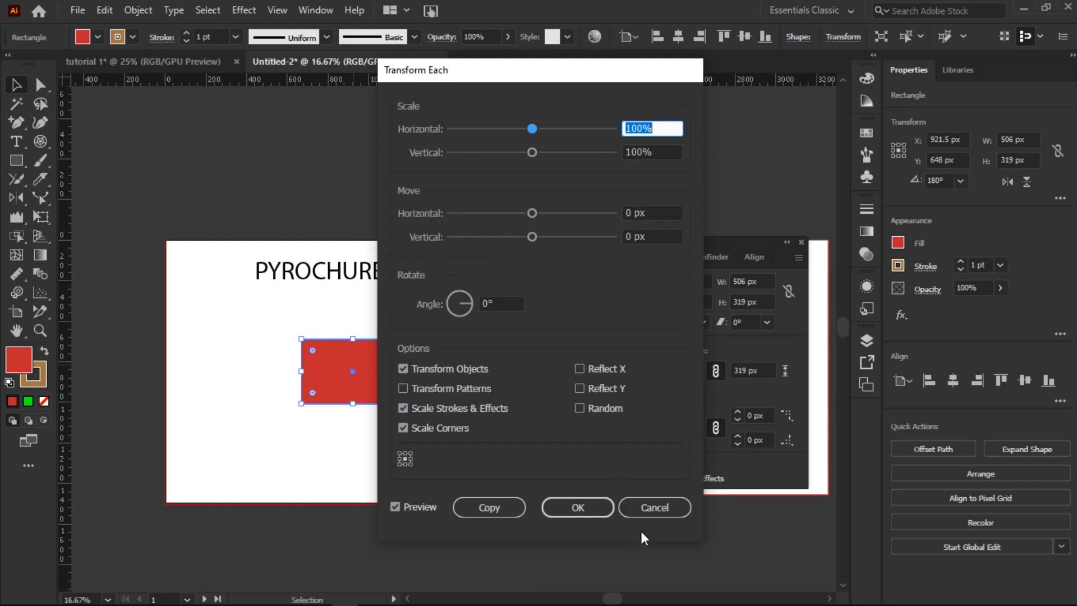
click(642, 510)
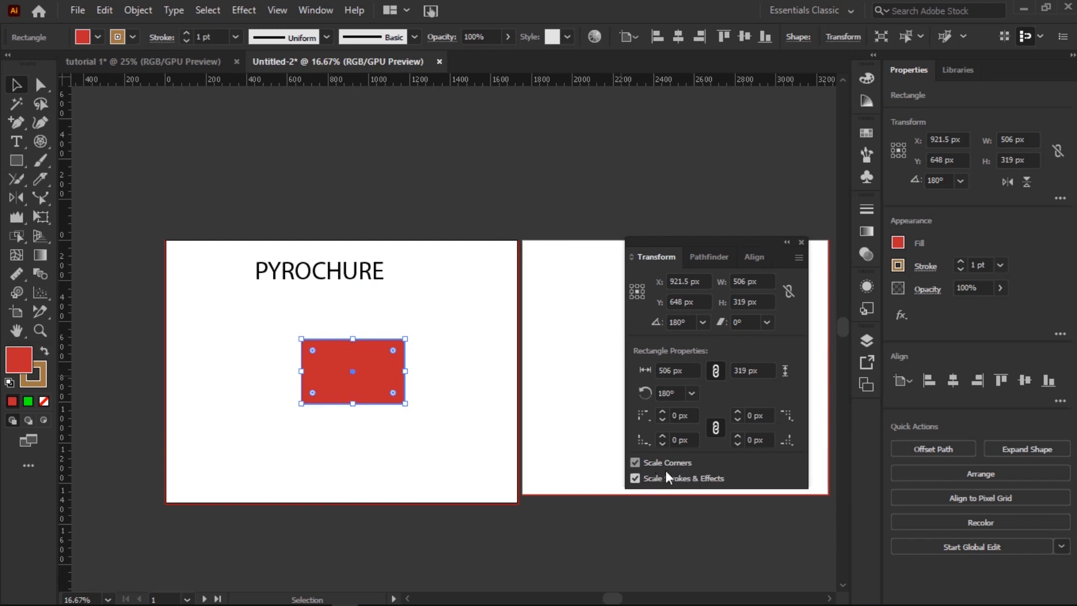
Step: Turn on Scale Corners and resize the red rectangle to 506 px wide, unlinked from height
click(633, 461)
click(687, 372)
text(606)
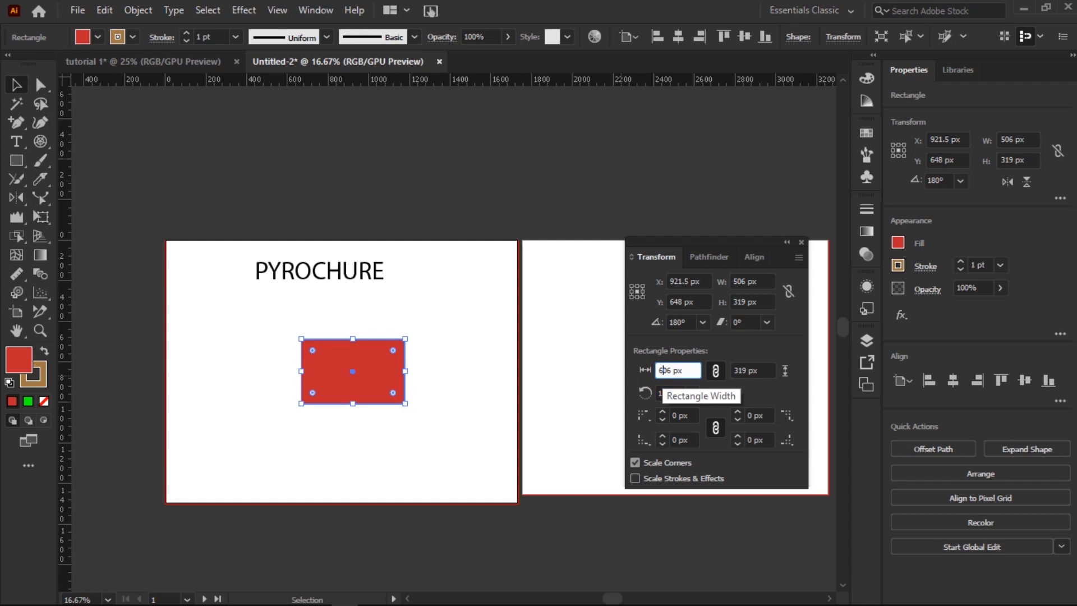
click(763, 346)
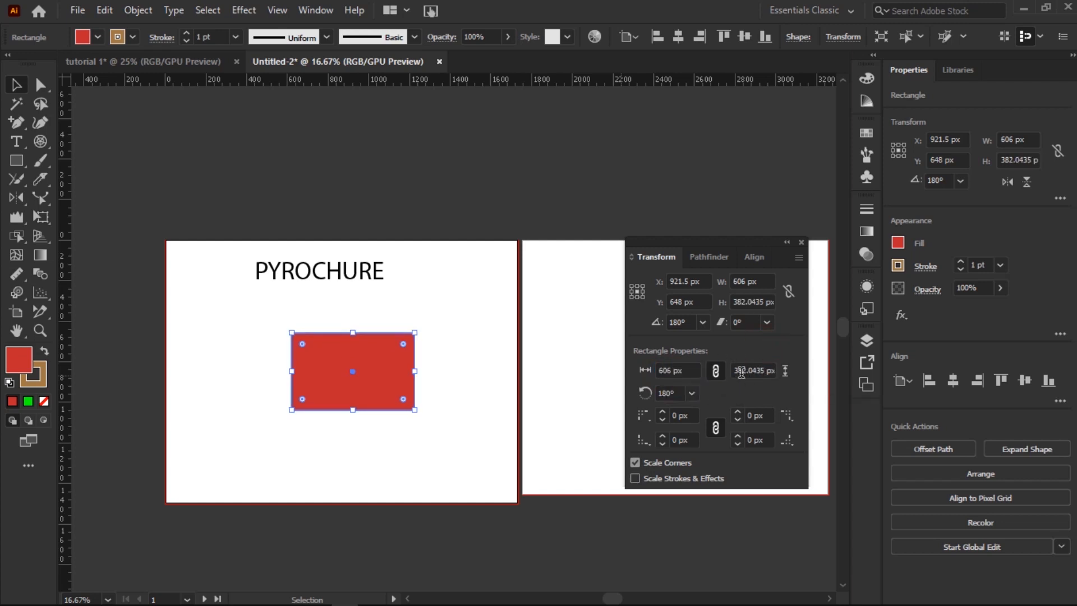
click(716, 371)
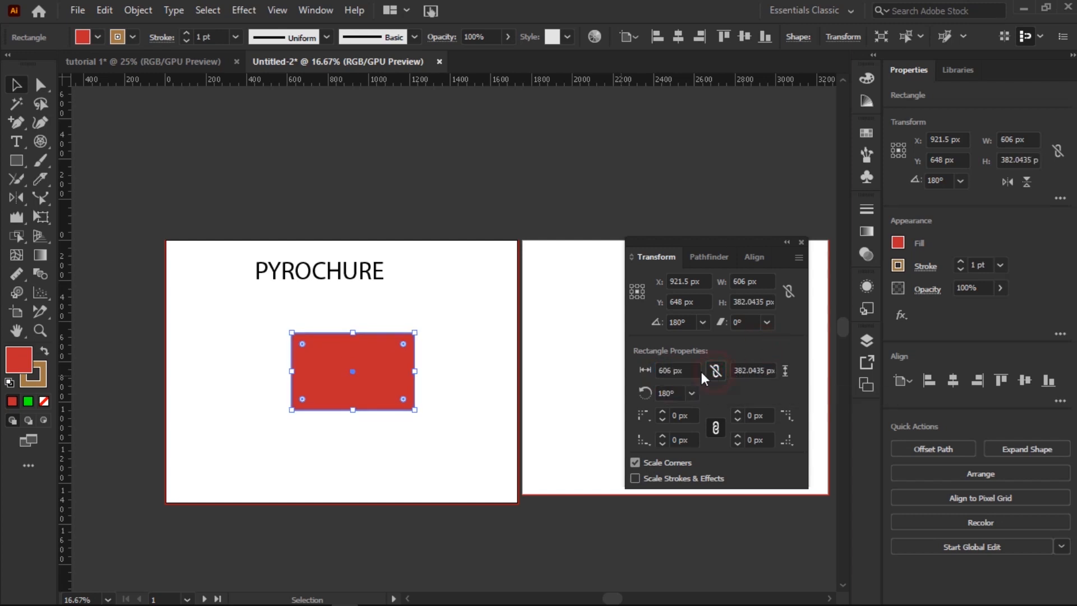
double_click(671, 371)
text(506)
click(738, 337)
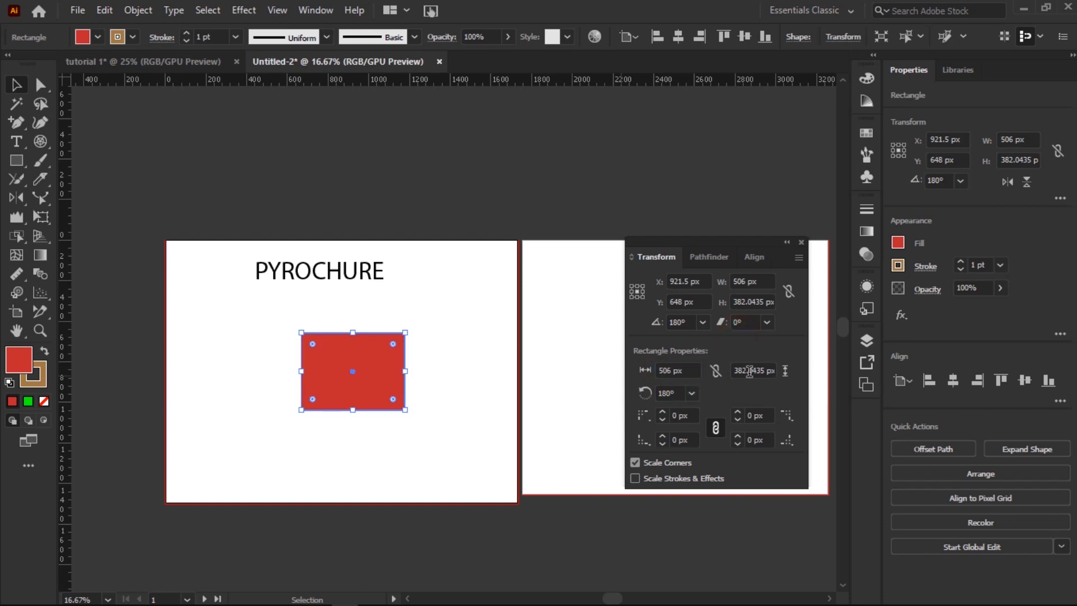
click(718, 377)
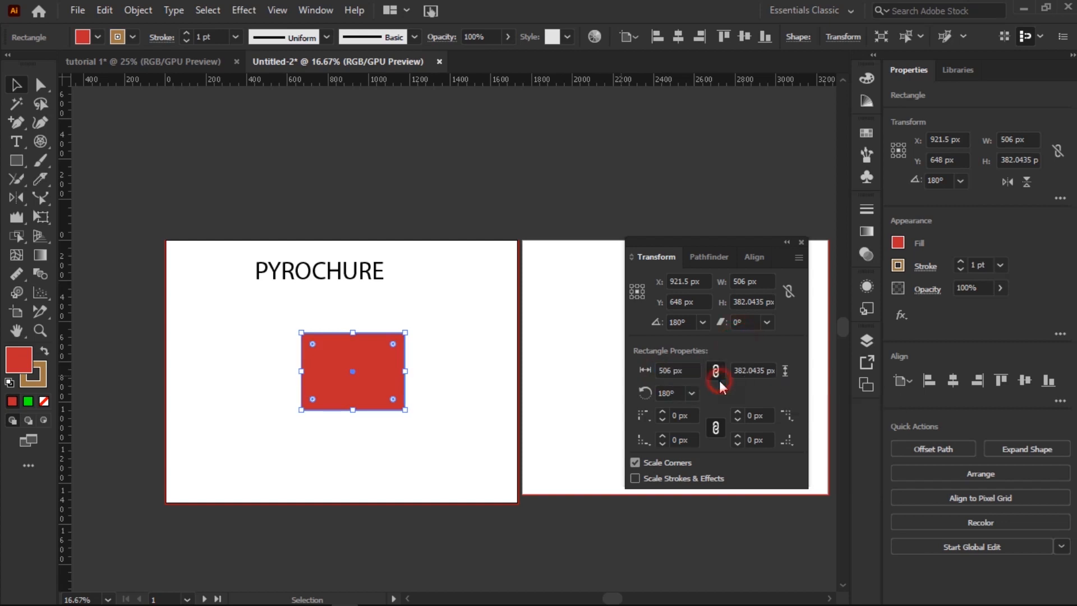
Step: Unlink the corner radii and set them to 3, 4, 5 and 10 px
click(678, 415)
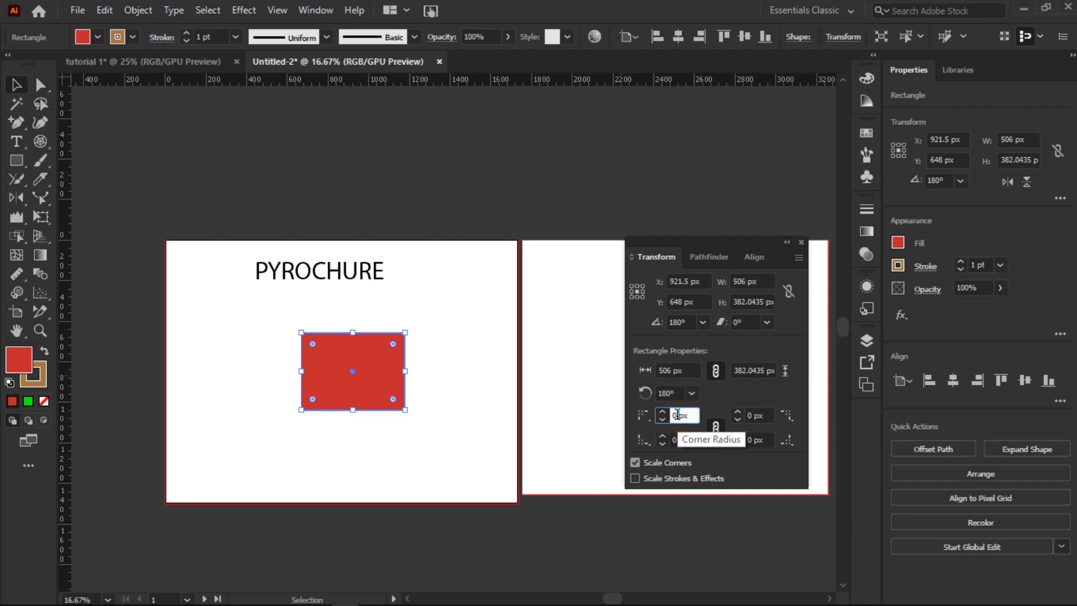
text(3)
click(712, 428)
click(680, 439)
key(BackSpace)
text(4)
click(752, 416)
key(BackSpace)
text(5)
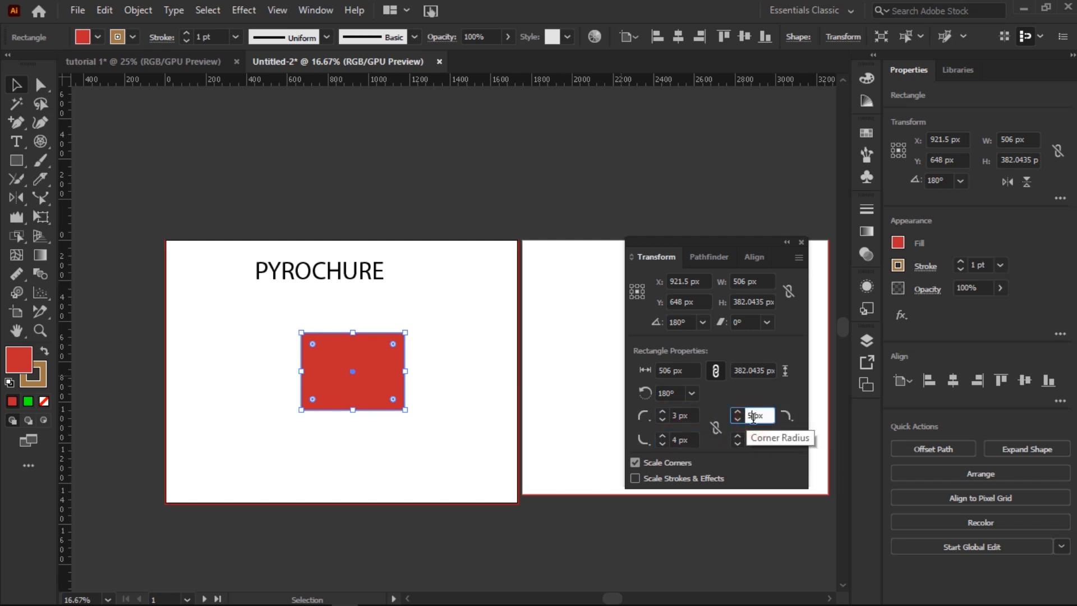
click(756, 440)
key(BackSpace)
text(10)
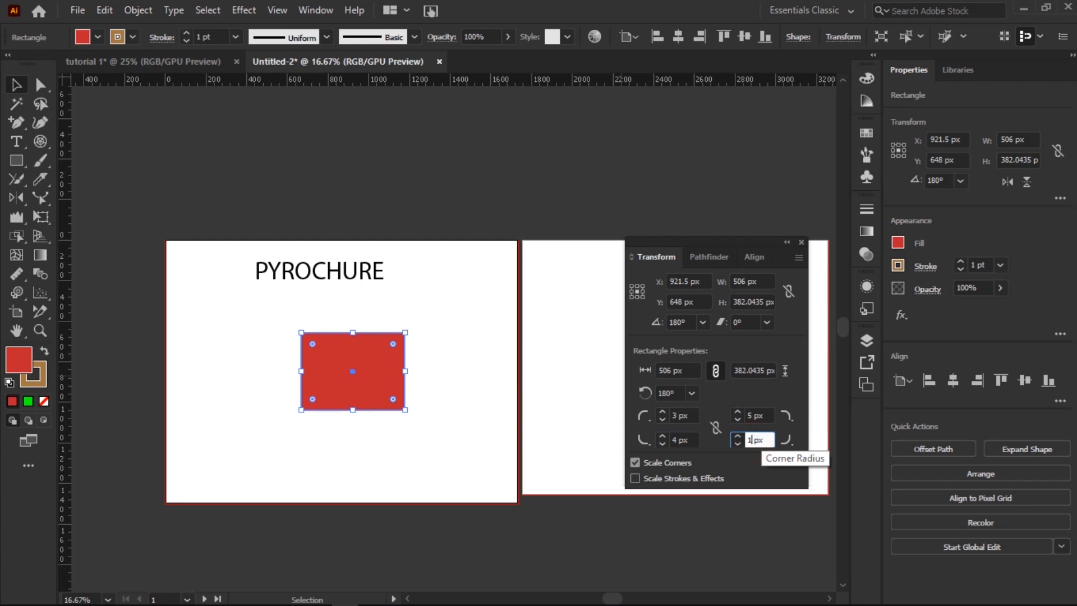
key(Return)
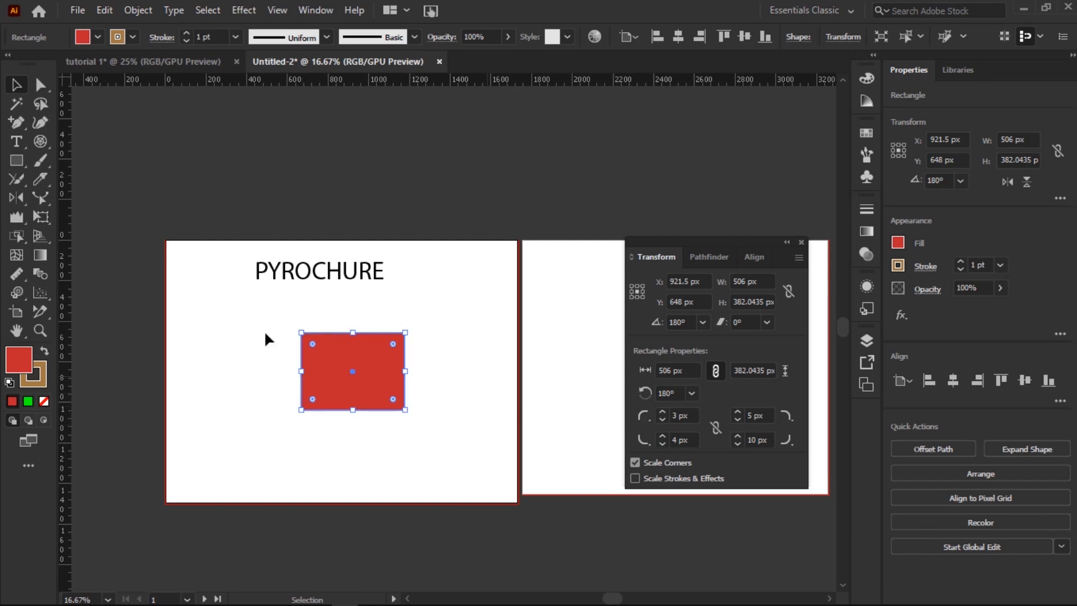
Step: Reselect the red rectangle and bring up the Pathfinder panel
click(461, 331)
click(395, 370)
click(722, 264)
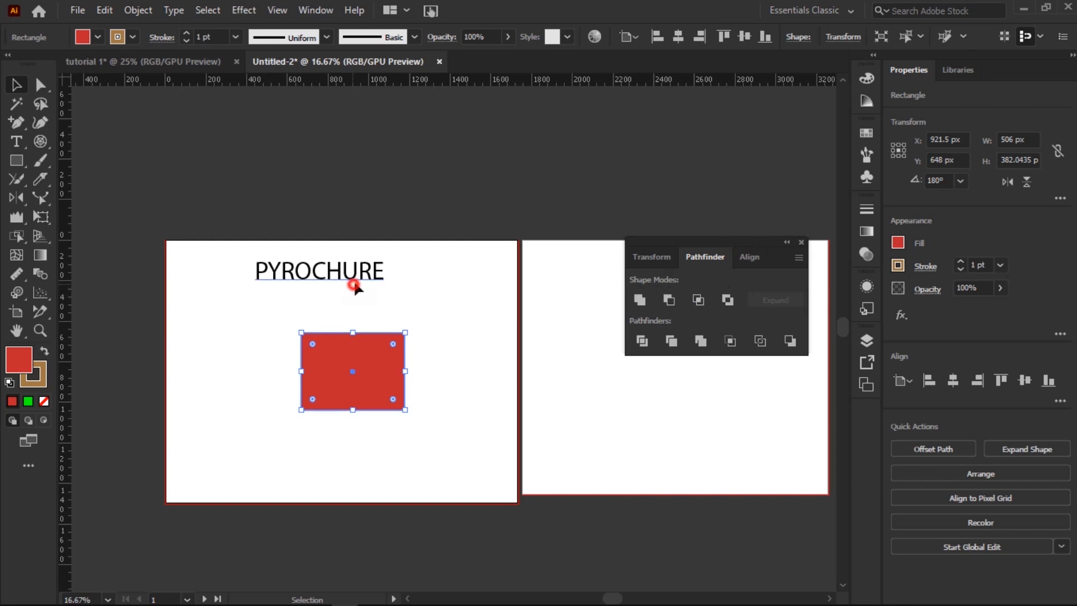
Step: Delete the PYROCHURE title and move the red rectangle up and left
click(354, 279)
key(Delete)
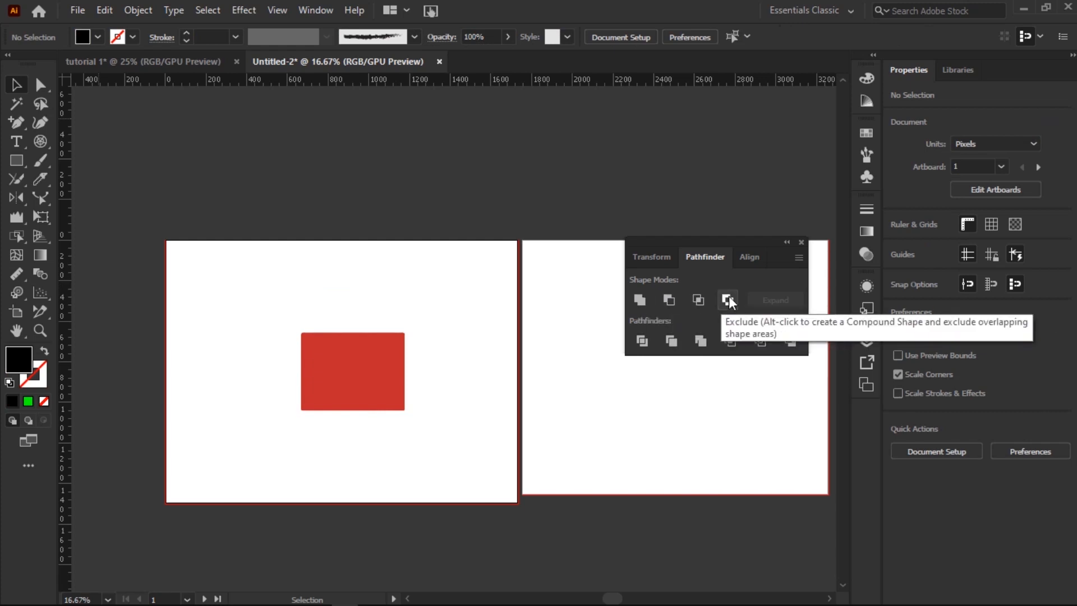
click(321, 396)
drag(348, 378, 275, 331)
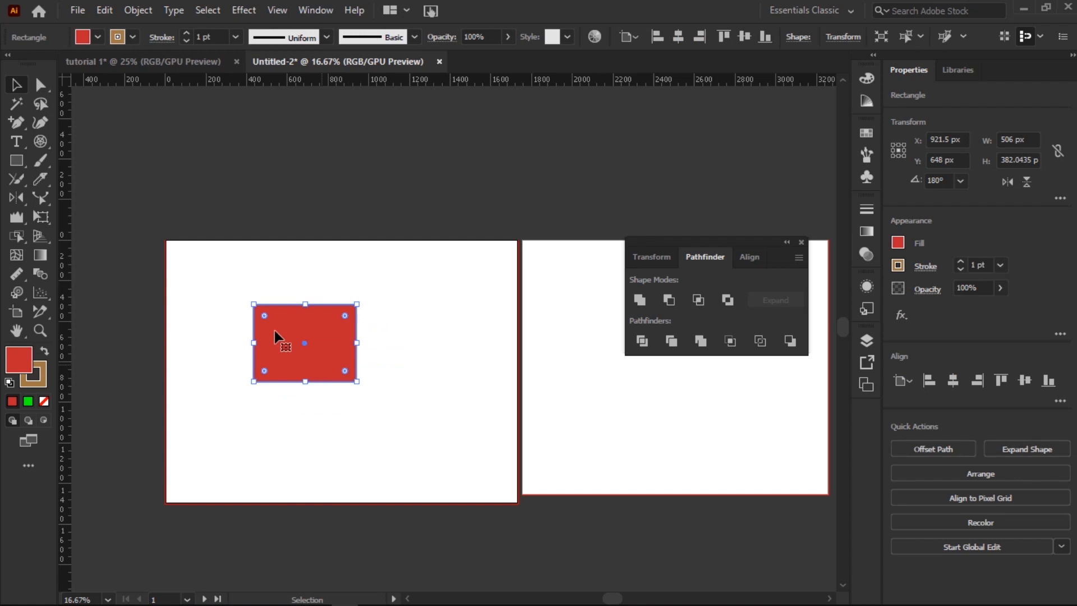
Step: Draw an orange rectangle overlapping the red one's lower right, then select both
click(18, 161)
mouse_move(303, 351)
mouse_down()
mouse_move(455, 447)
mouse_move(439, 427)
mouse_up()
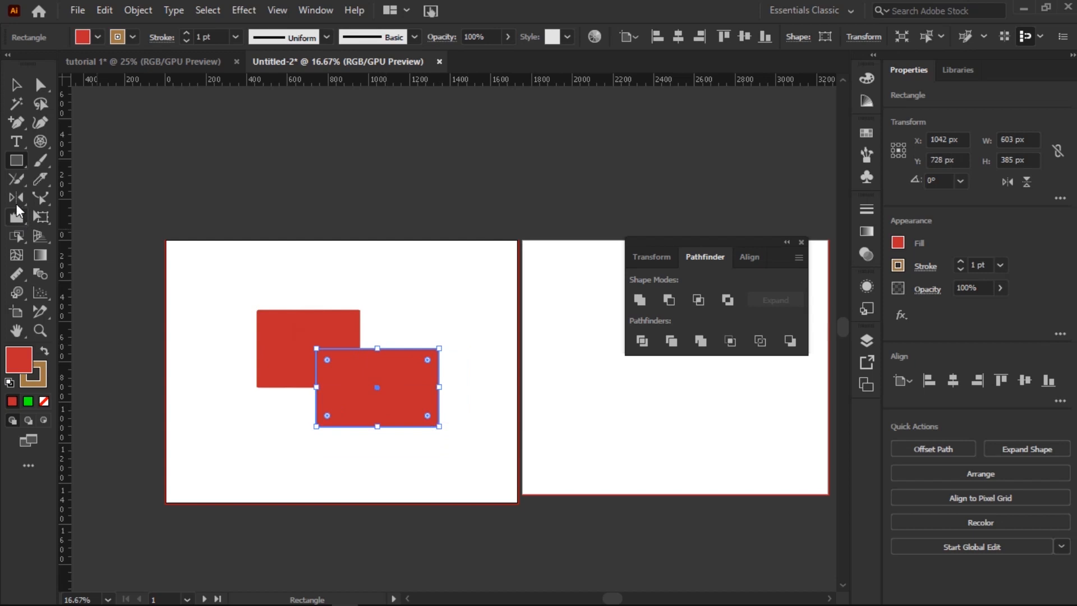
click(16, 85)
click(98, 37)
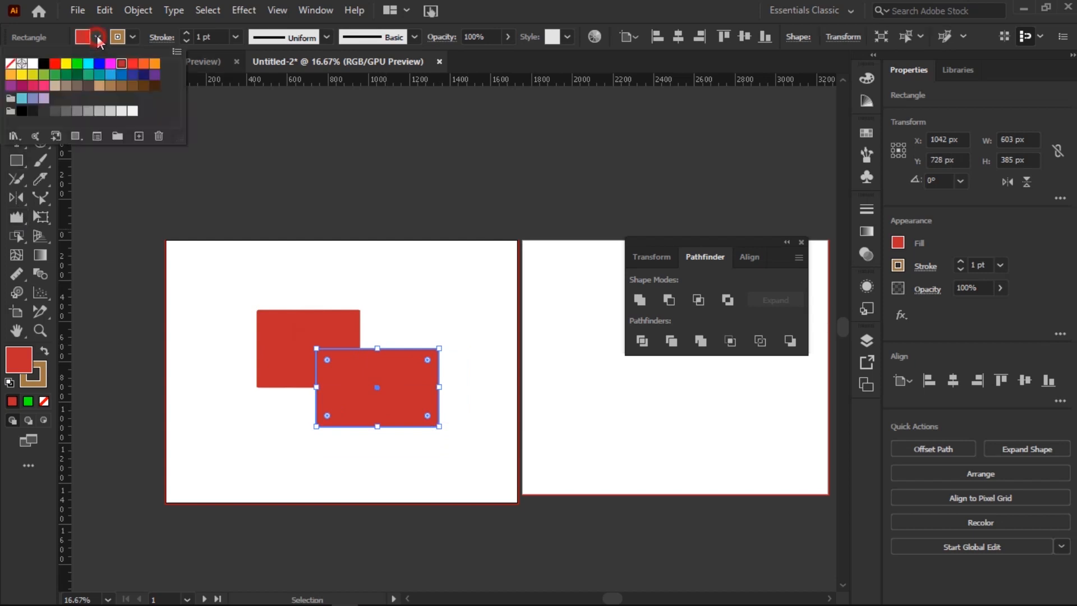
click(154, 64)
click(375, 336)
click(460, 329)
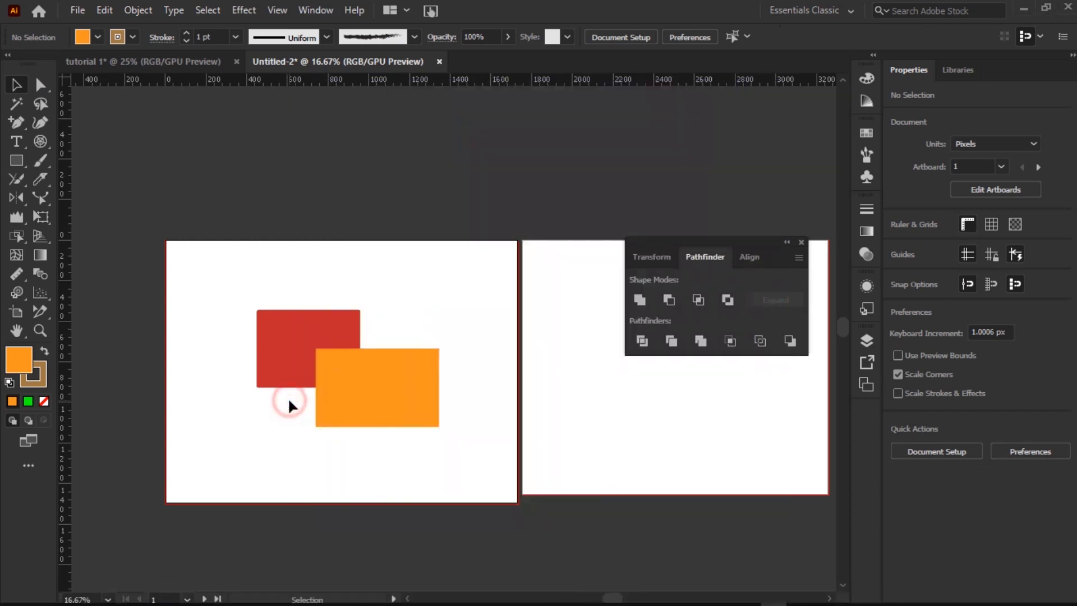
drag(257, 278, 474, 438)
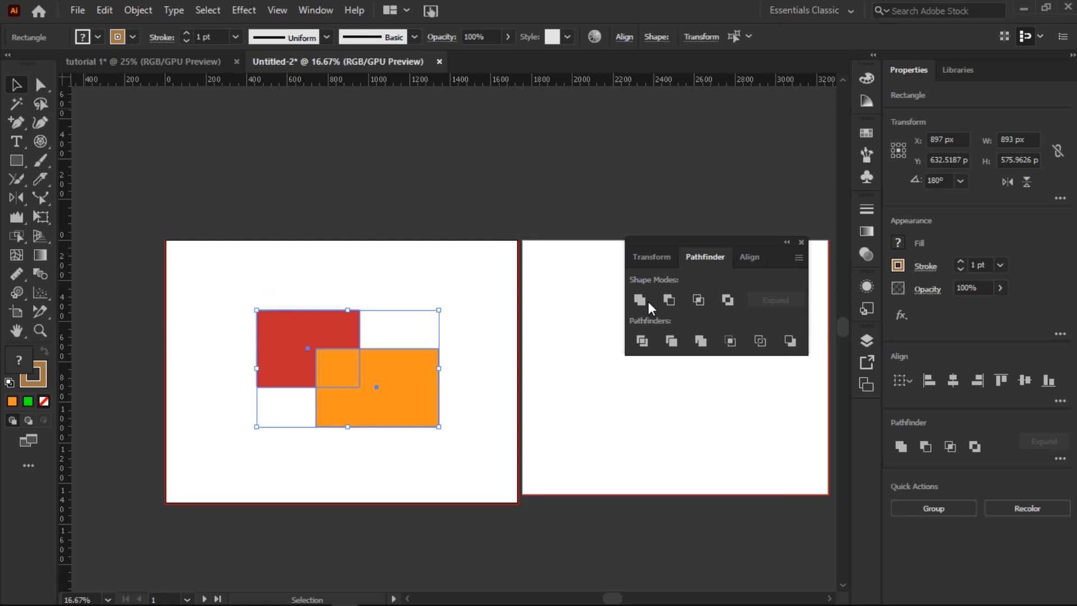
click(646, 304)
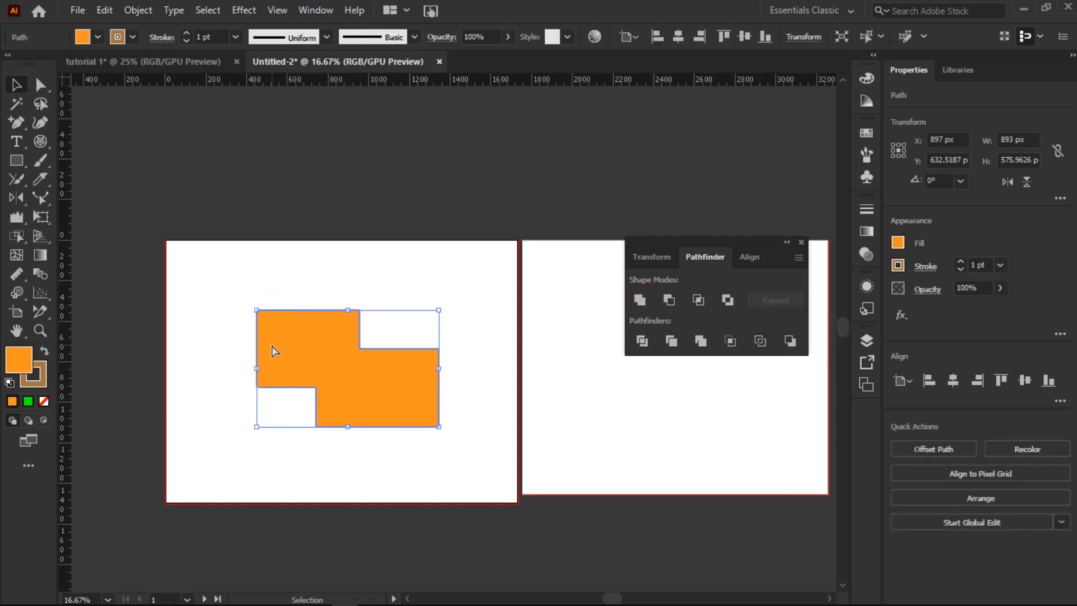
key(ctrl+z)
key(v)
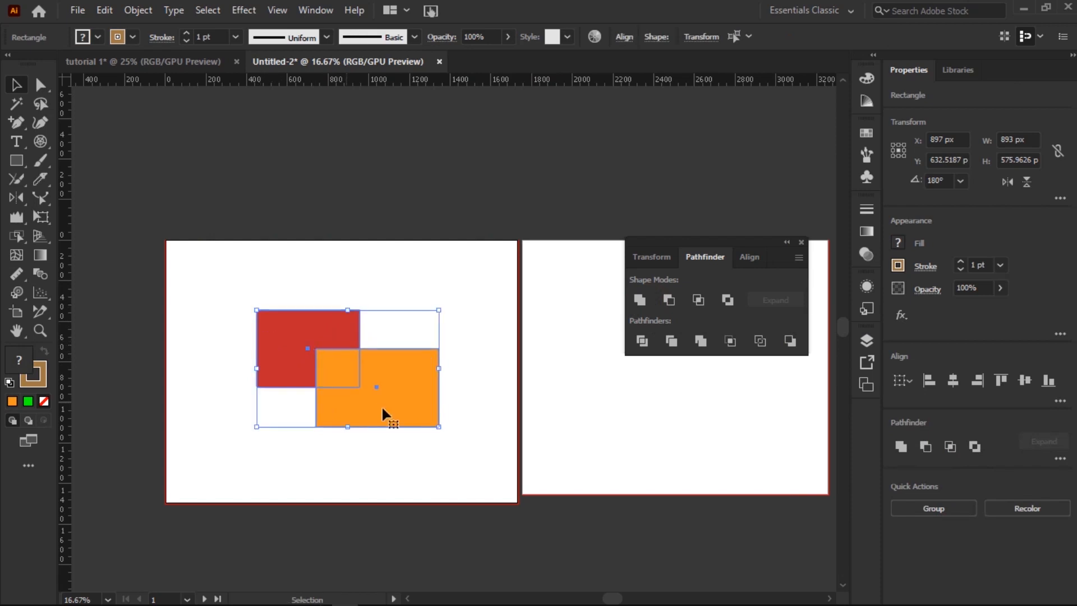
click(458, 329)
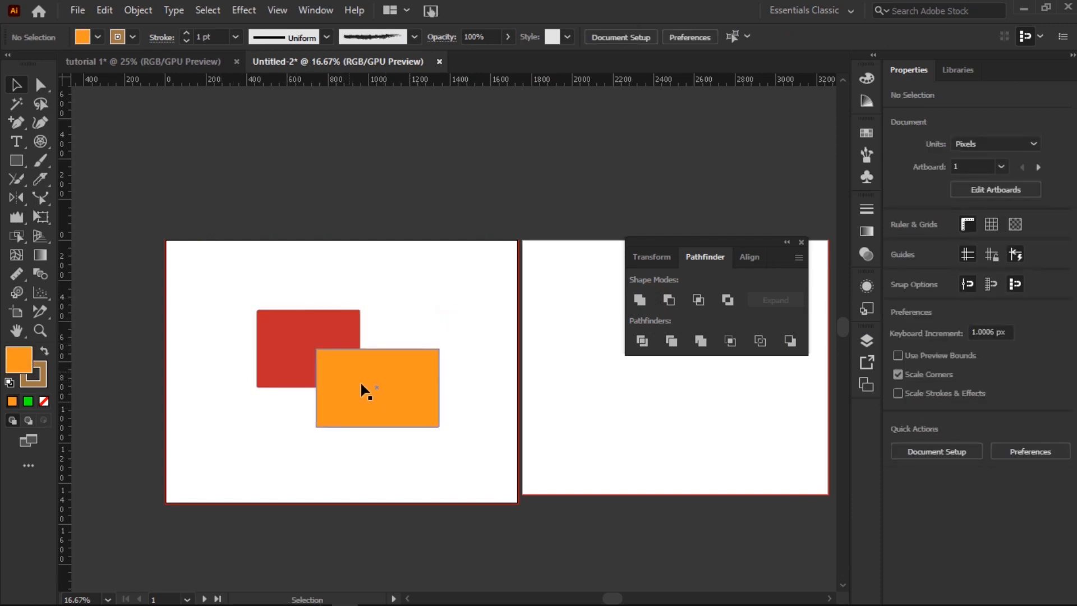
drag(221, 298, 465, 477)
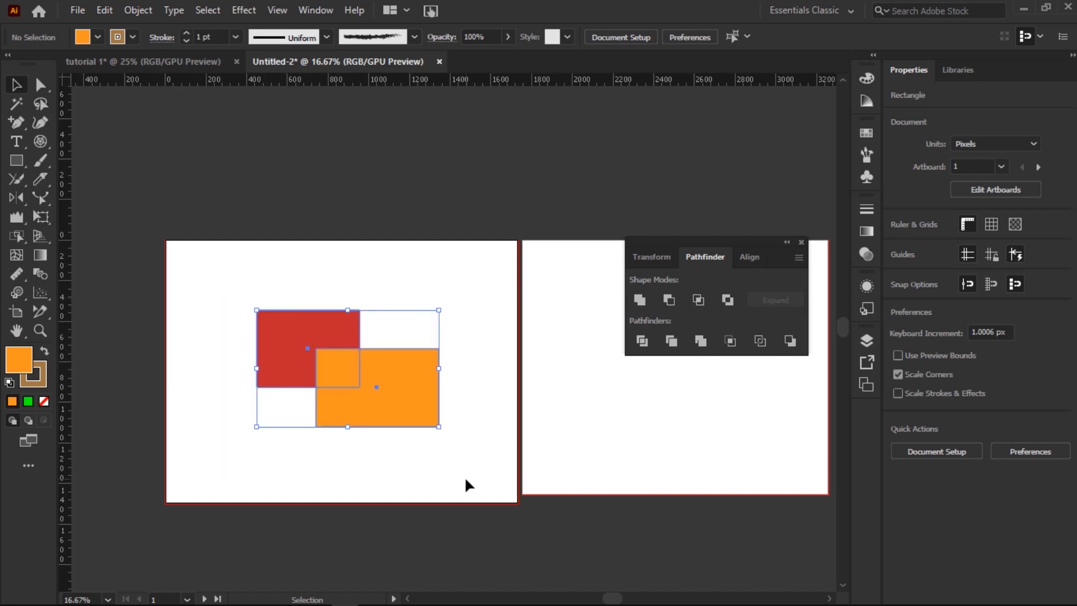
click(639, 299)
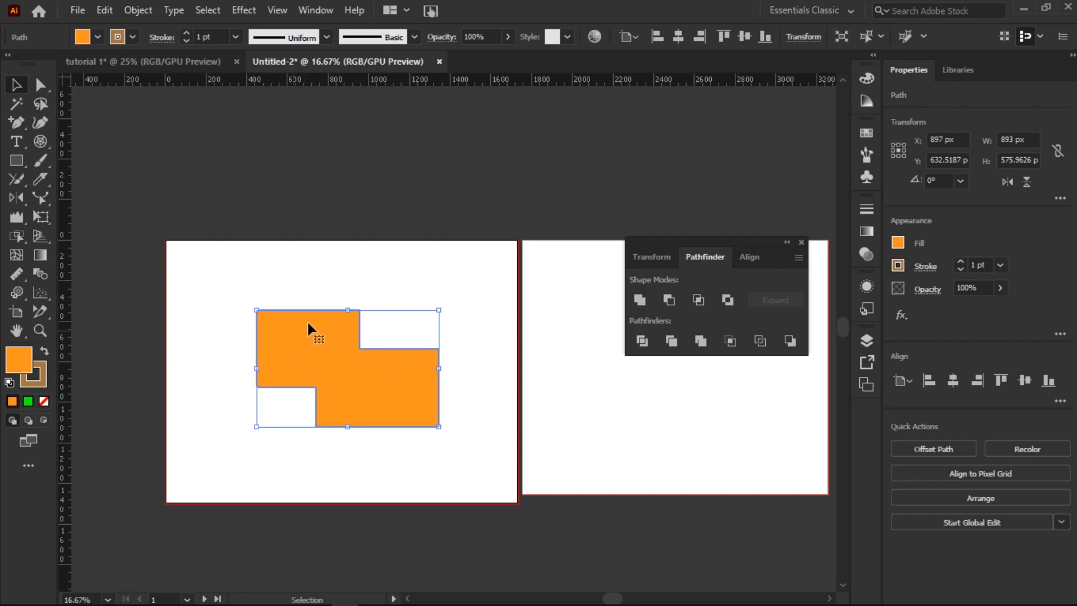
key(ctrl+z)
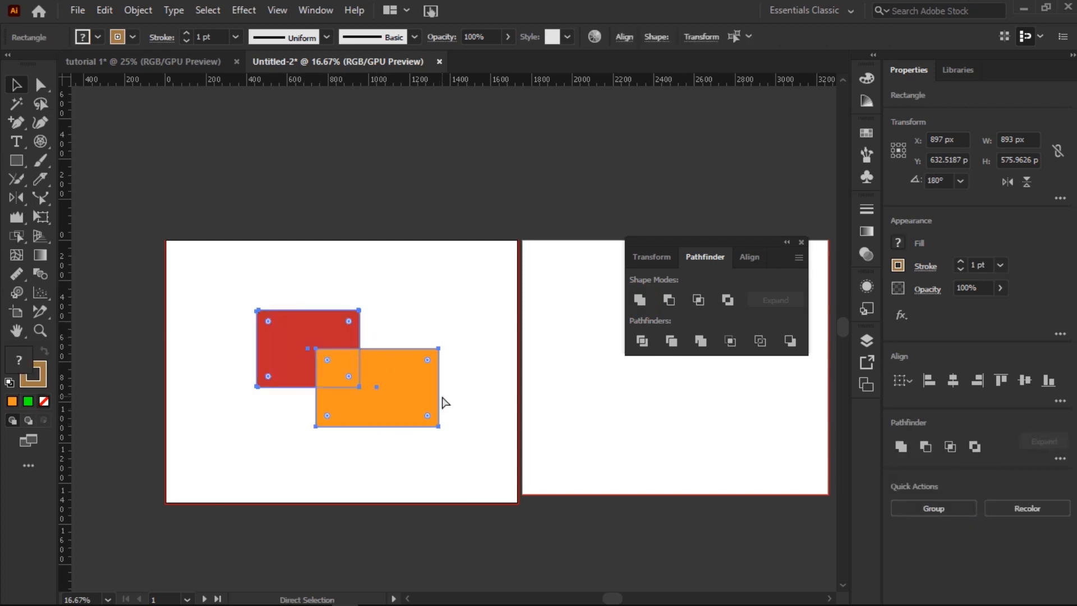
click(670, 302)
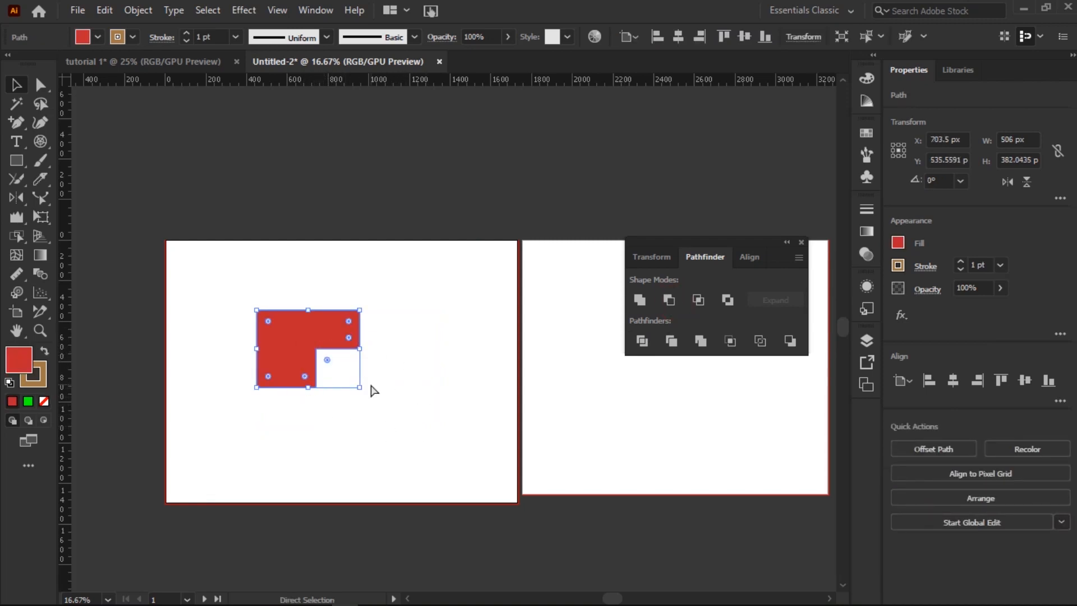
key(ctrl+z)
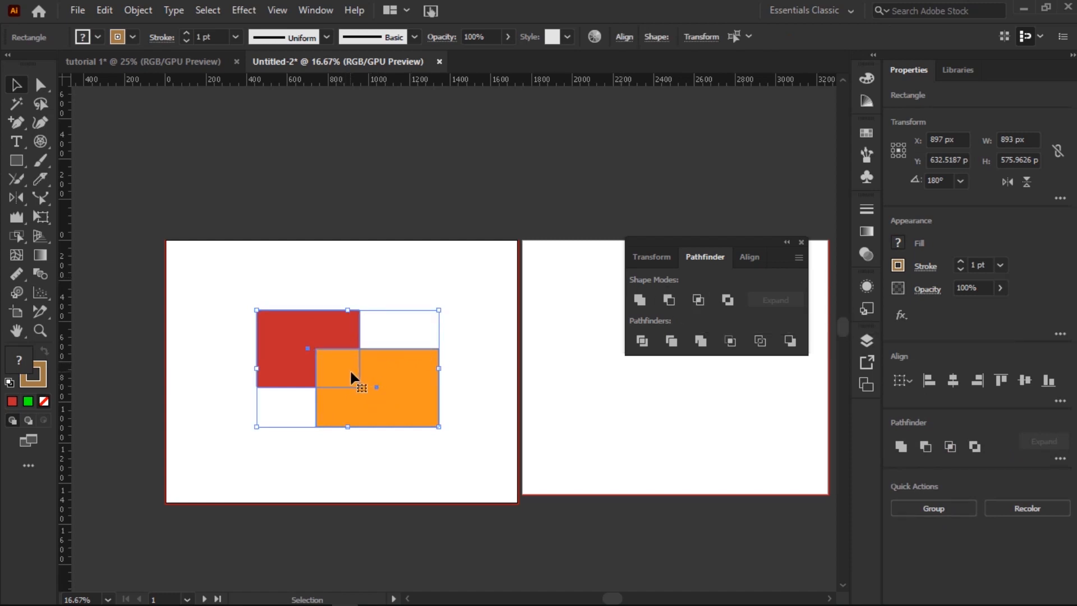
click(699, 299)
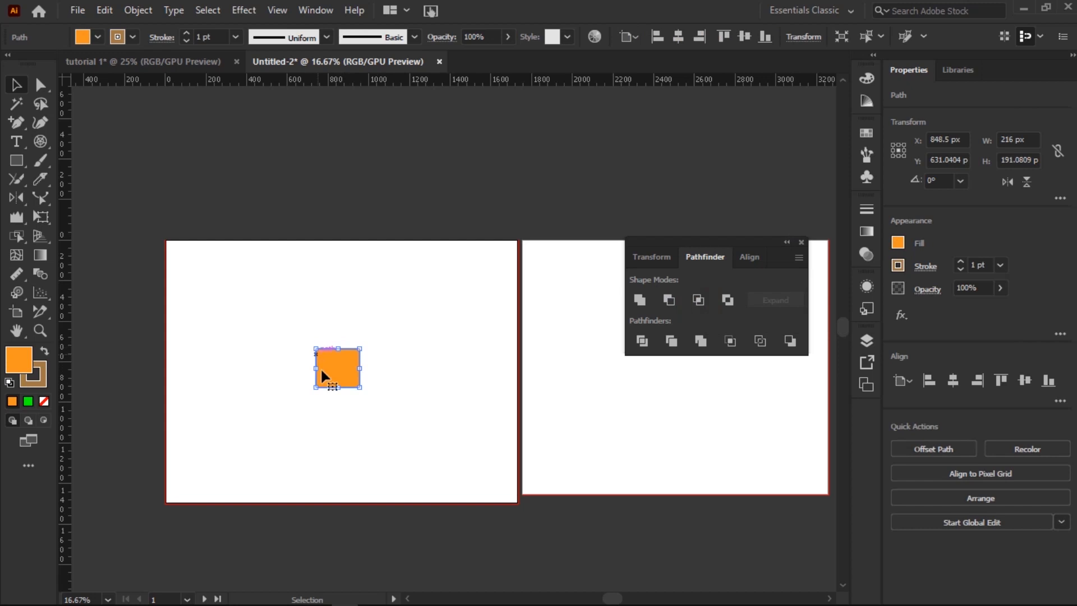
key(ctrl+z)
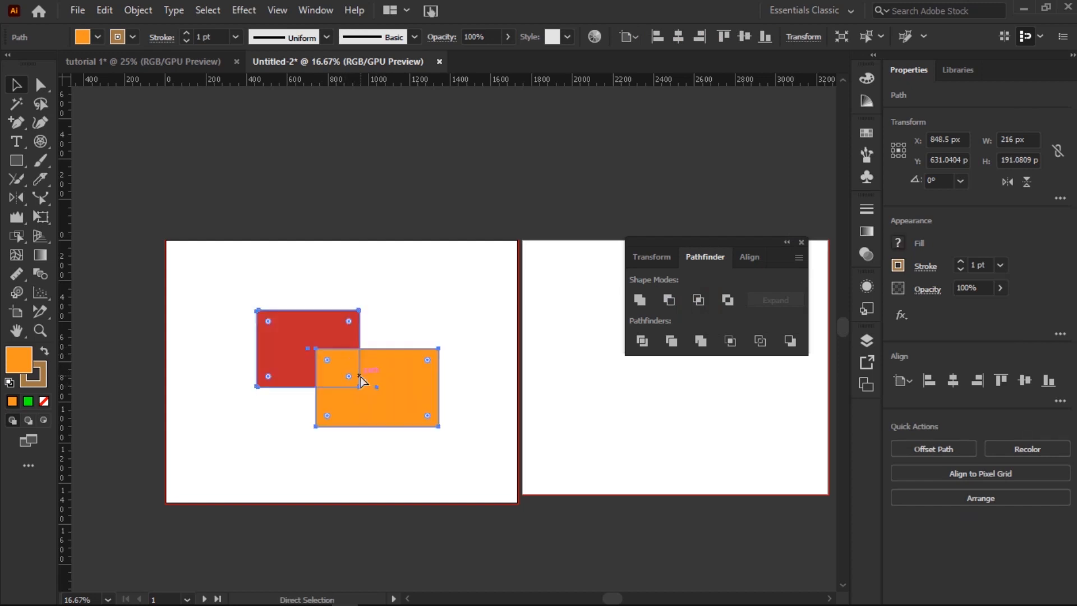
click(730, 297)
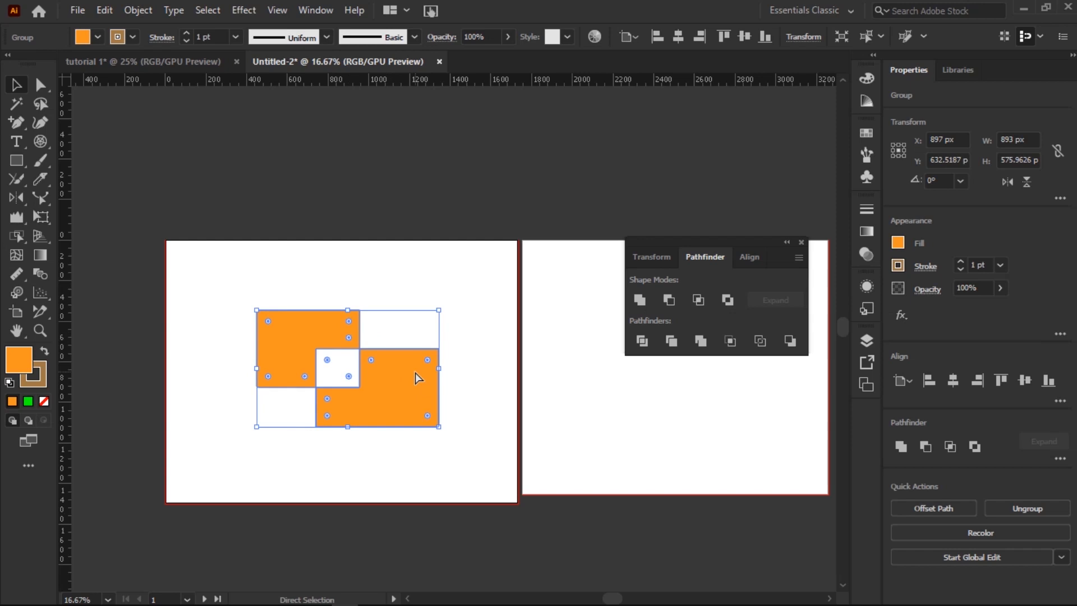
key(ctrl+z)
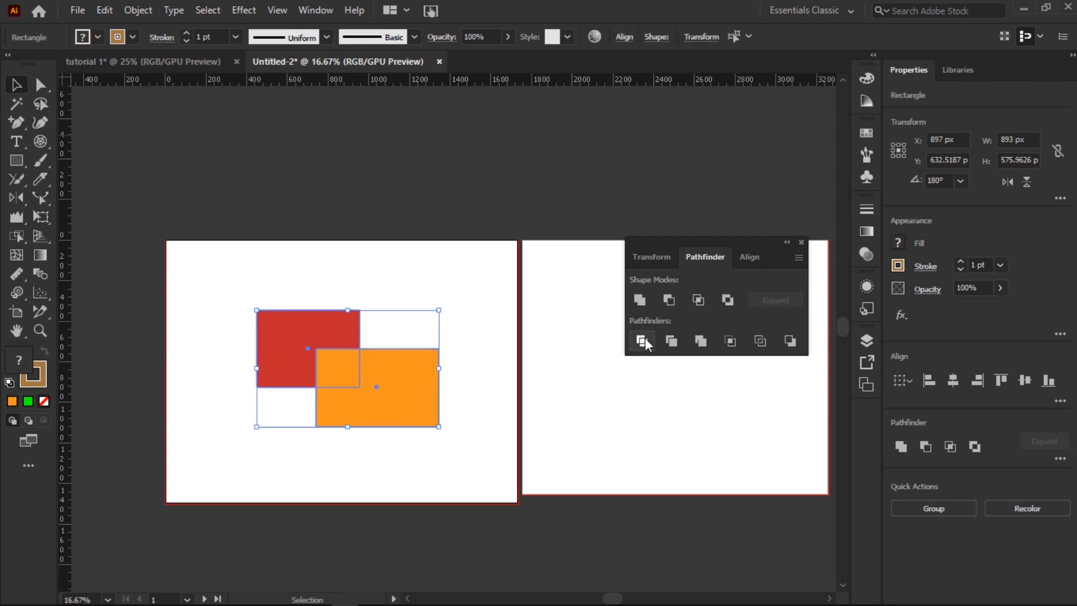
click(642, 341)
click(644, 341)
click(643, 341)
drag(348, 366, 349, 342)
click(336, 407)
click(339, 336)
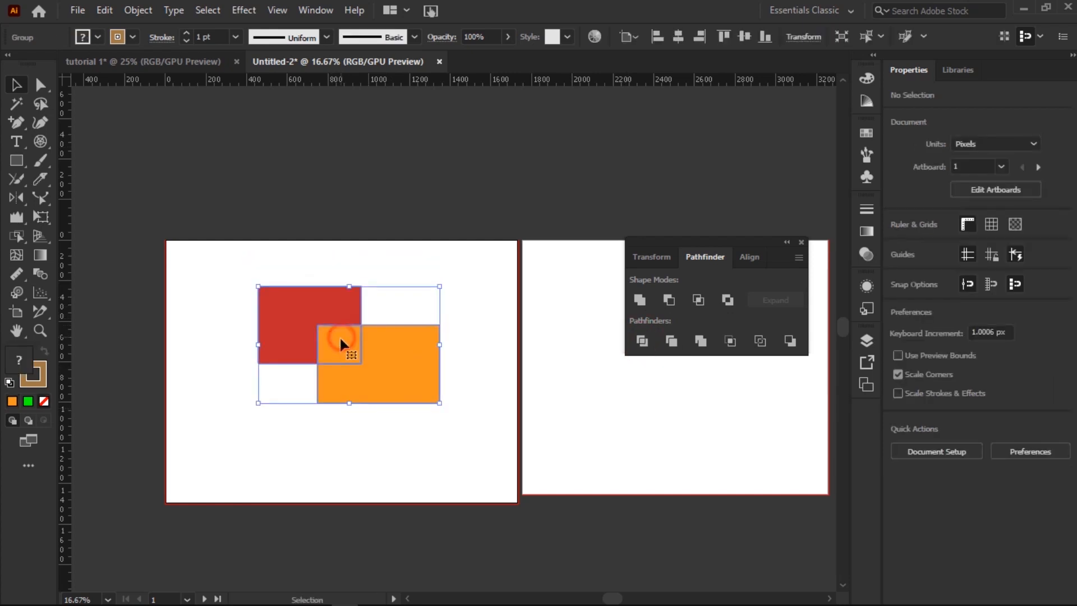
click(473, 339)
click(389, 341)
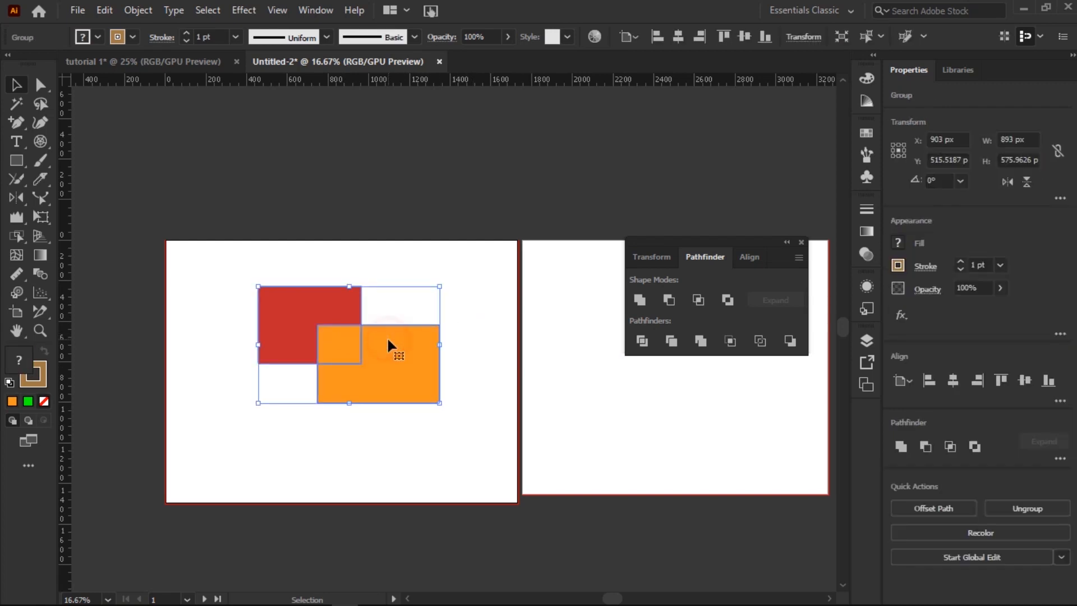
right_click(388, 339)
click(451, 196)
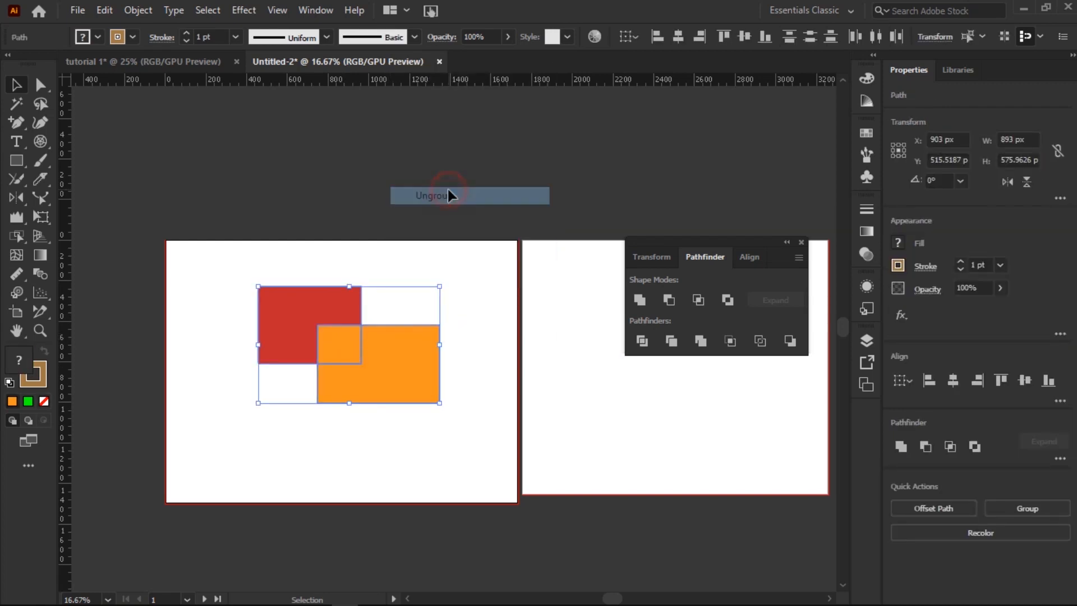
click(465, 319)
click(377, 361)
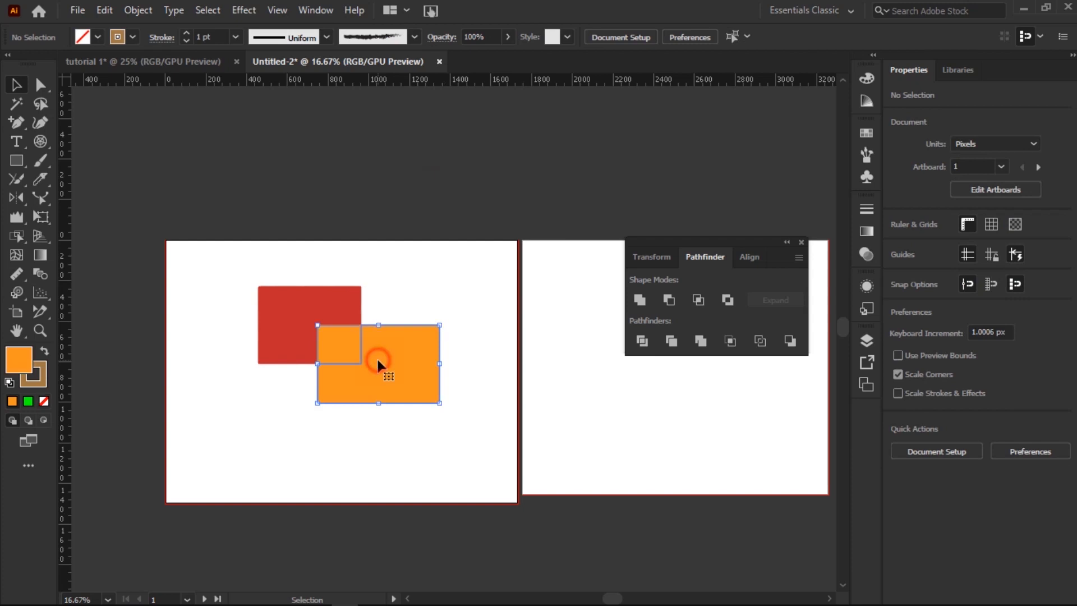
mouse_move(394, 355)
mouse_down()
mouse_move(425, 425)
mouse_move(410, 354)
mouse_up()
click(332, 342)
drag(332, 345, 302, 419)
drag(431, 362, 431, 441)
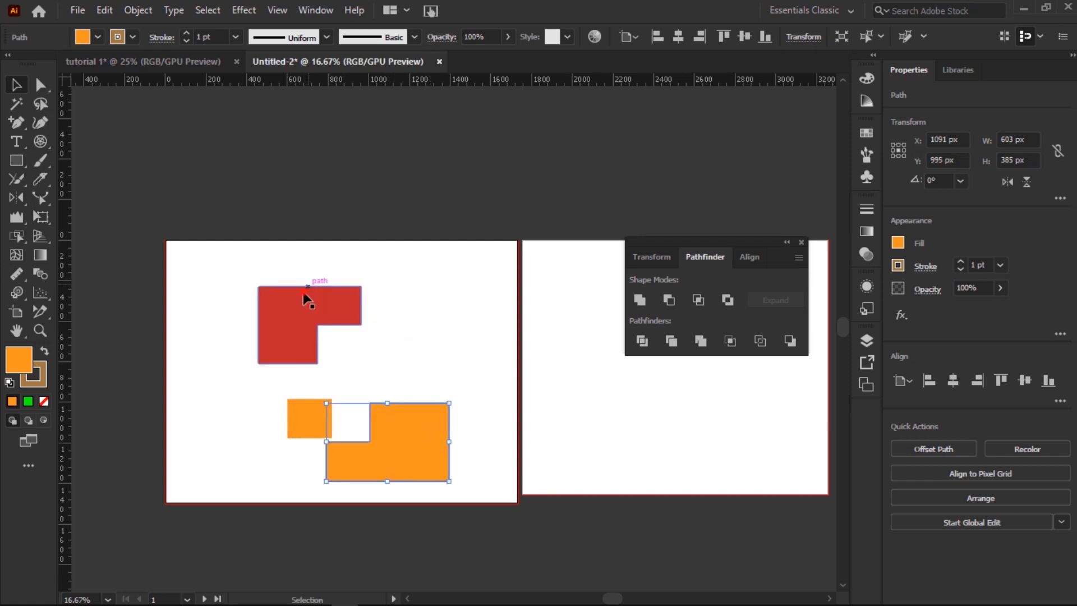
click(332, 301)
key(ctrl+z)
key(ctrl+z)
key(ctrl+z)
key(ctrl+z)
key(ctrl+z)
key(ctrl+z)
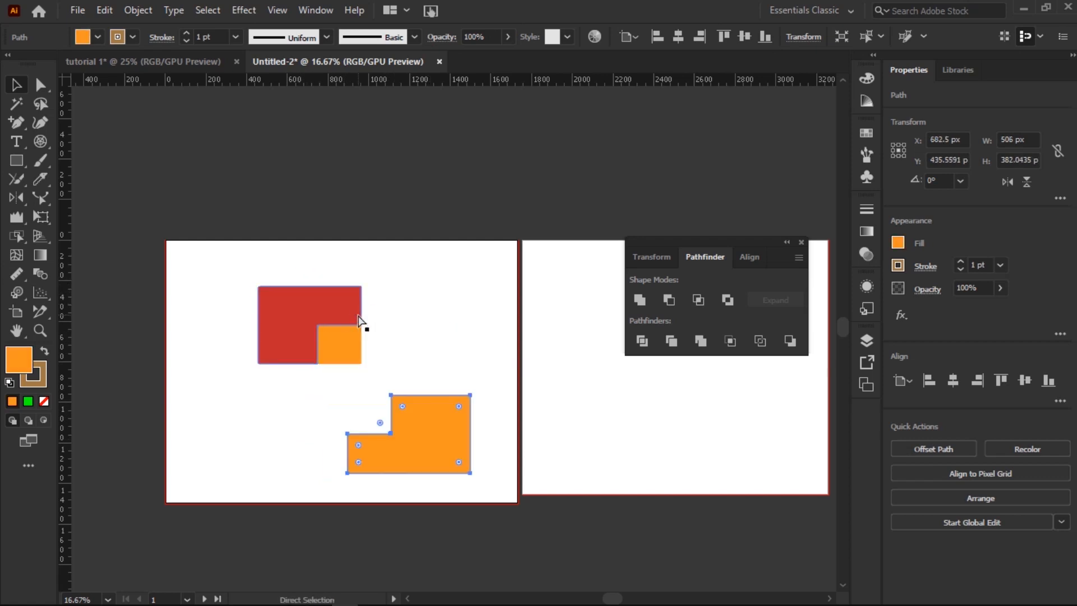
click(447, 464)
click(365, 335)
key(ctrl+z)
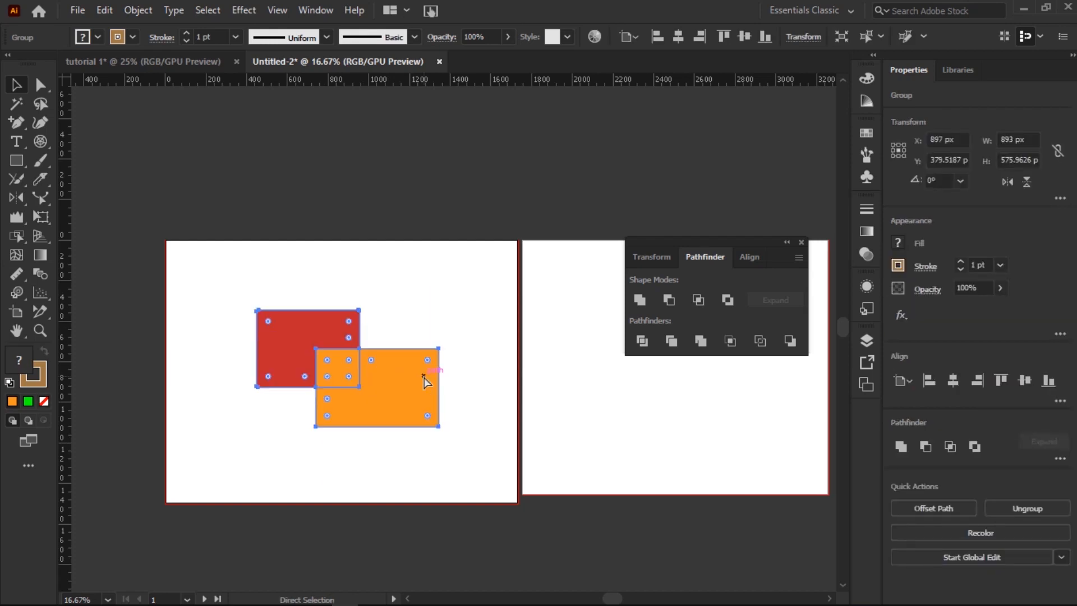
key(v)
click(439, 285)
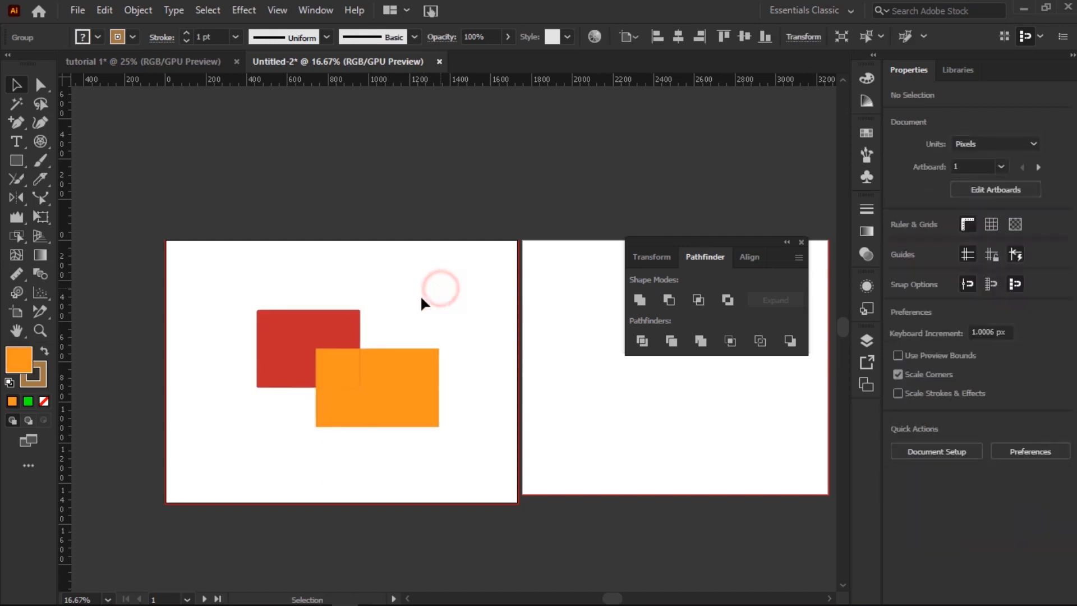
click(372, 360)
key(a)
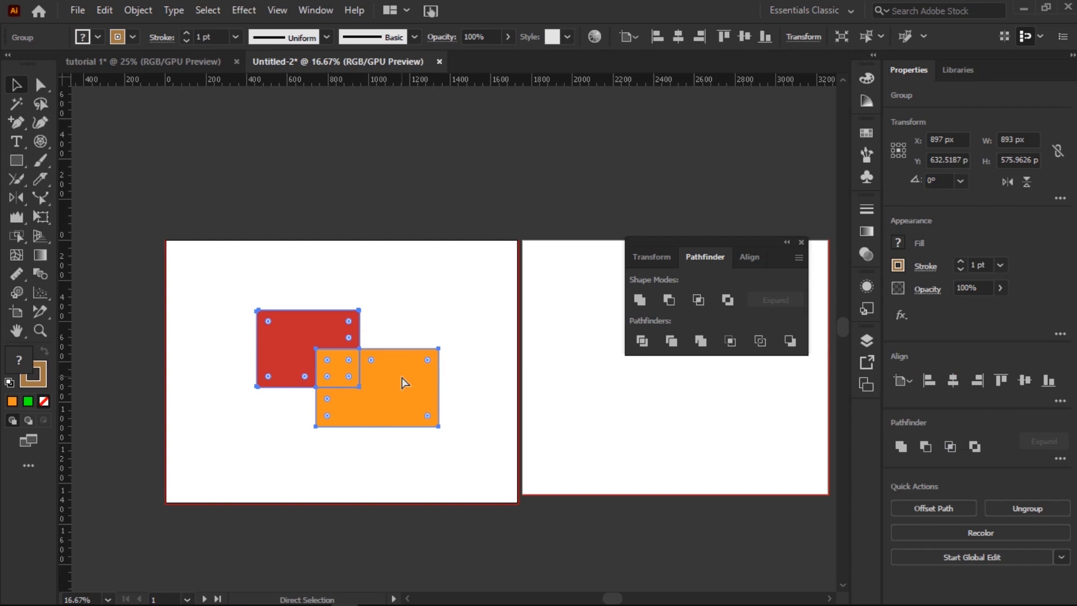
key(v)
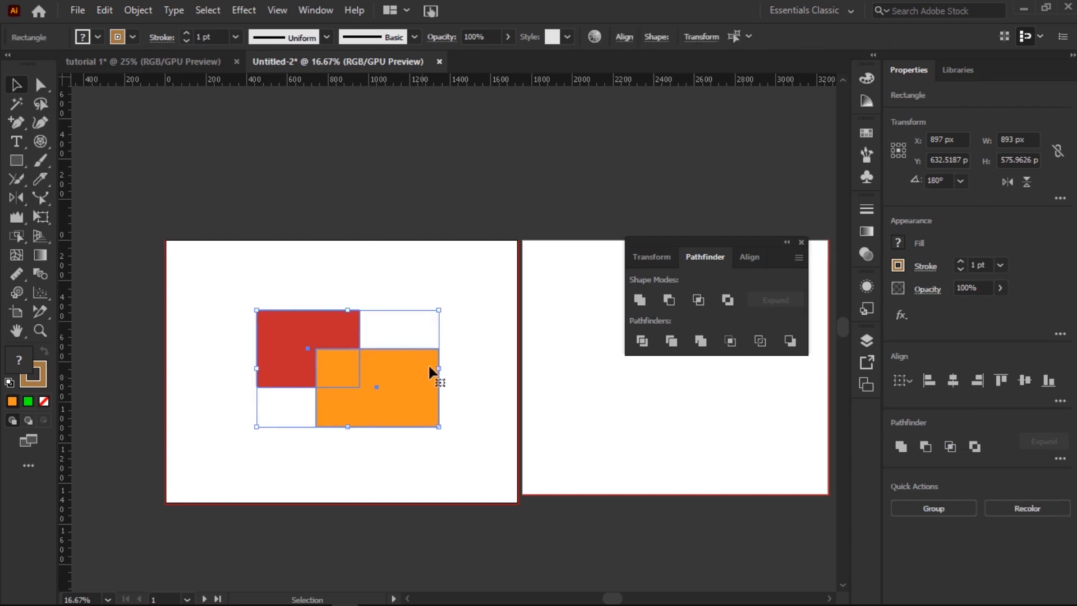
Step: Select both rectangles and apply Pathfinder Trim
click(475, 349)
click(291, 348)
click(417, 393)
drag(482, 279, 252, 512)
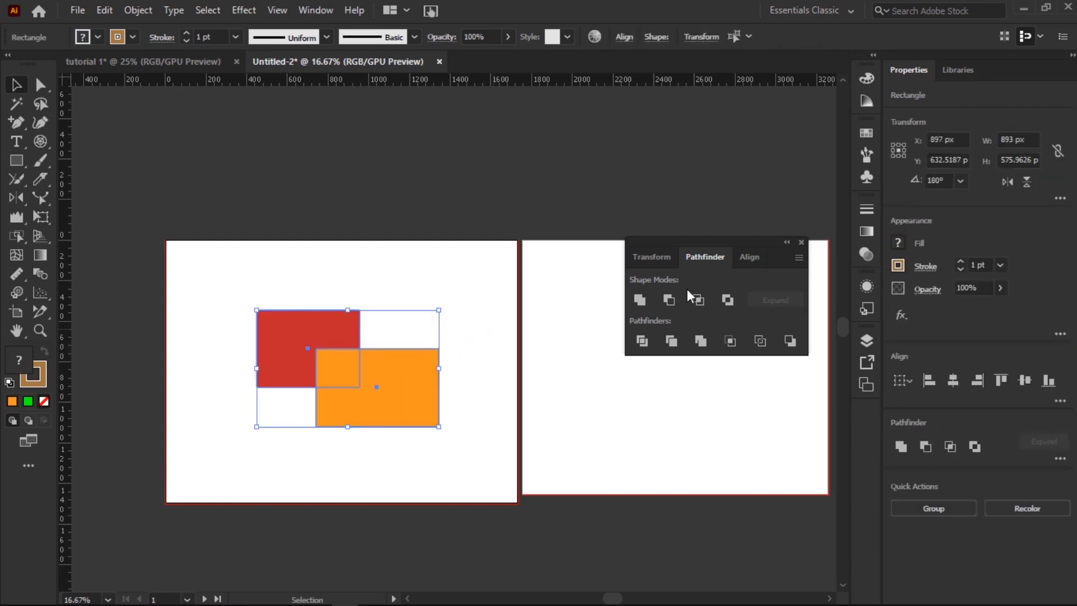
click(669, 341)
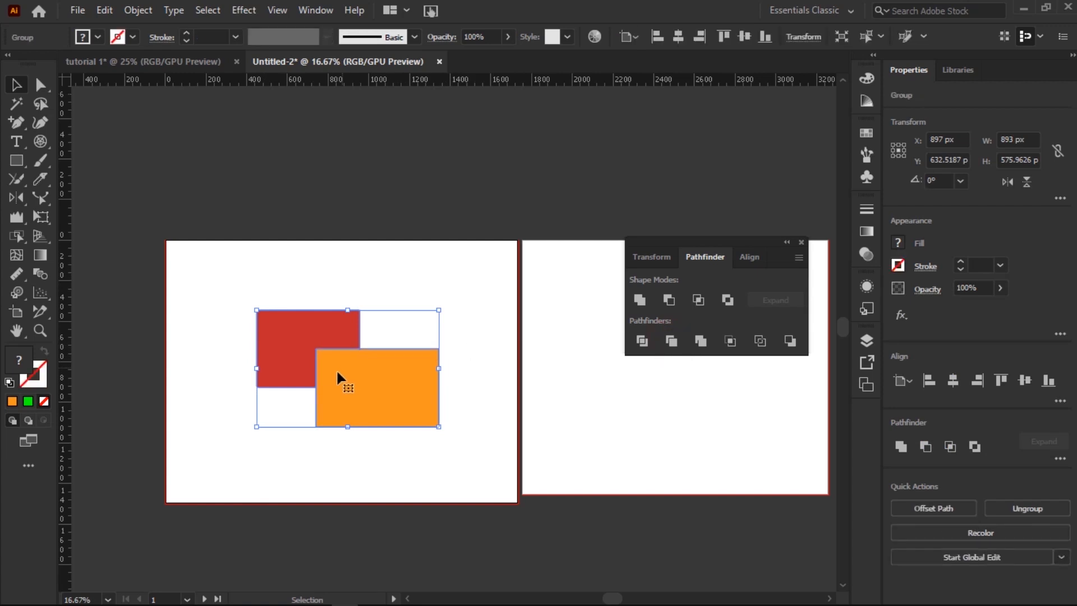
Step: Ungroup the trimmed shapes, pull the orange piece away, then undo
click(484, 367)
click(401, 354)
right_click(392, 370)
click(467, 226)
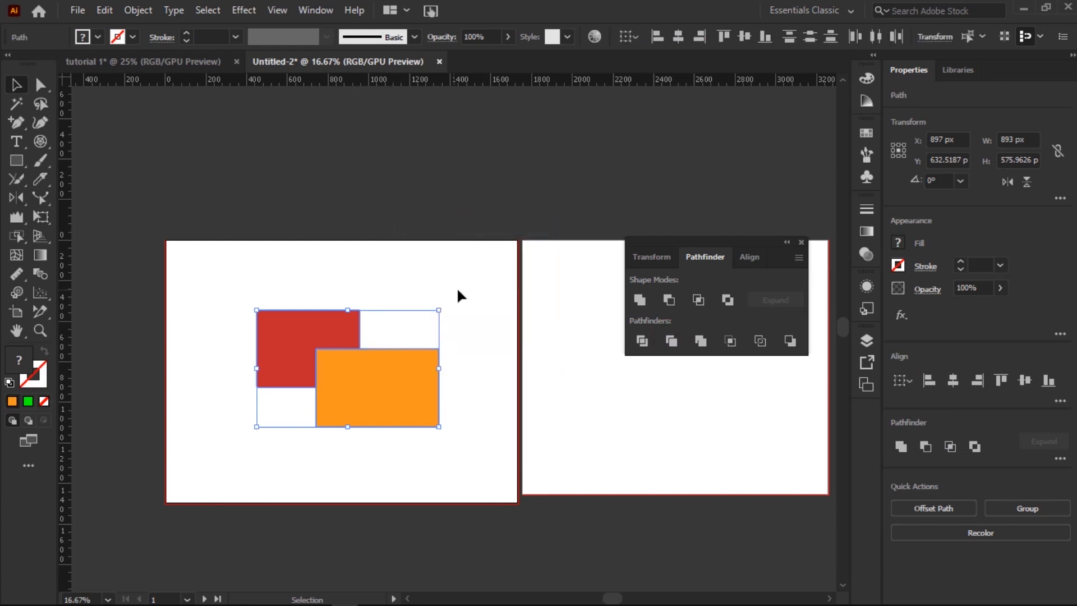
click(461, 289)
click(390, 371)
drag(366, 374, 395, 405)
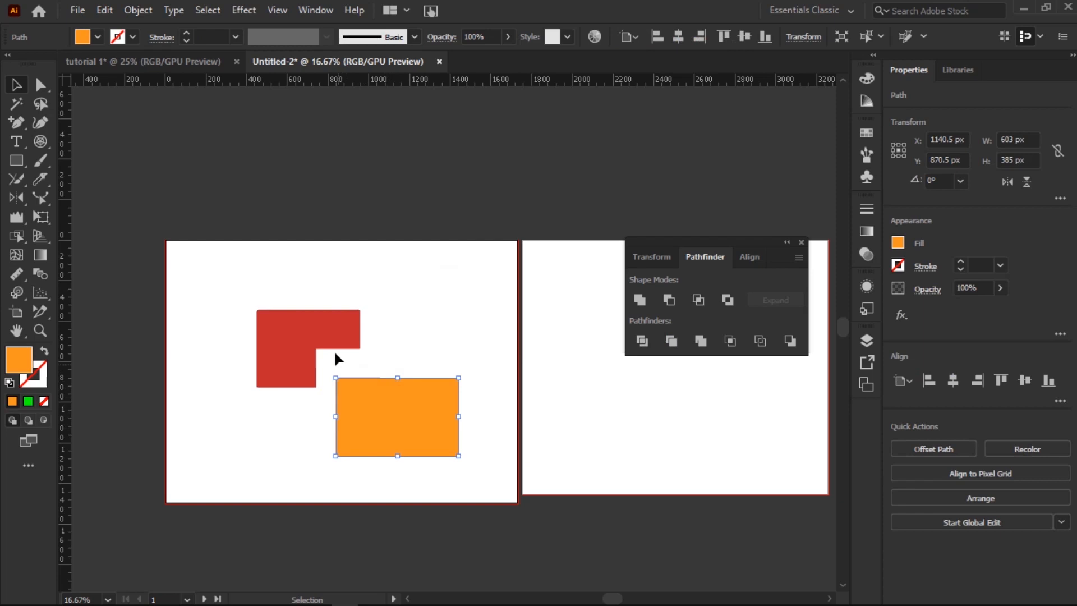
key(ctrl+z)
key(ctrl+z)
key(ctrl+z)
key(ctrl+z)
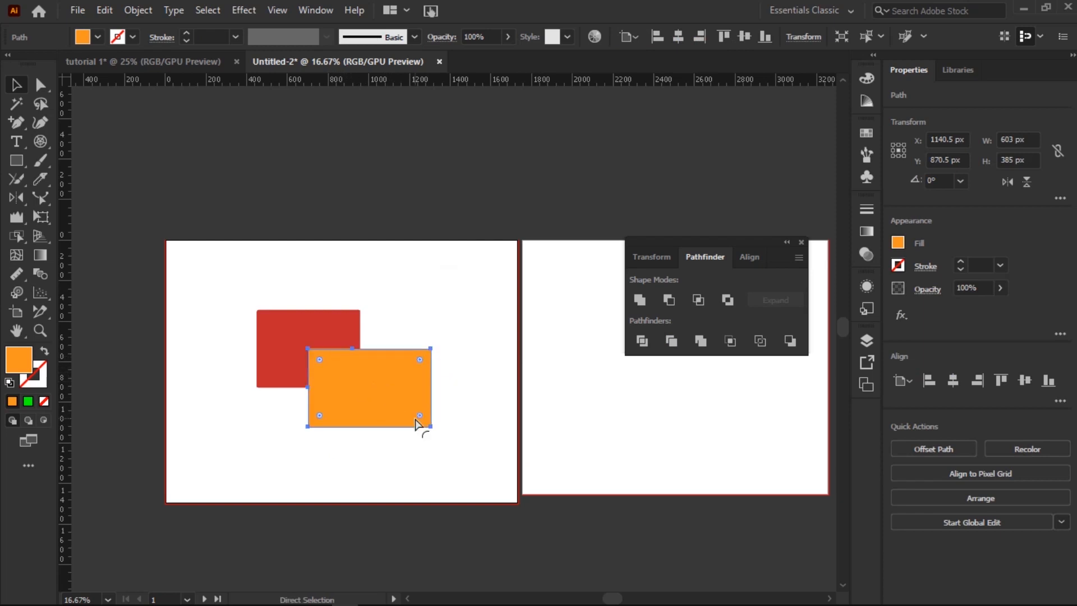
Step: Undo the move and the trim, then fill the front rectangle orange again
key(v)
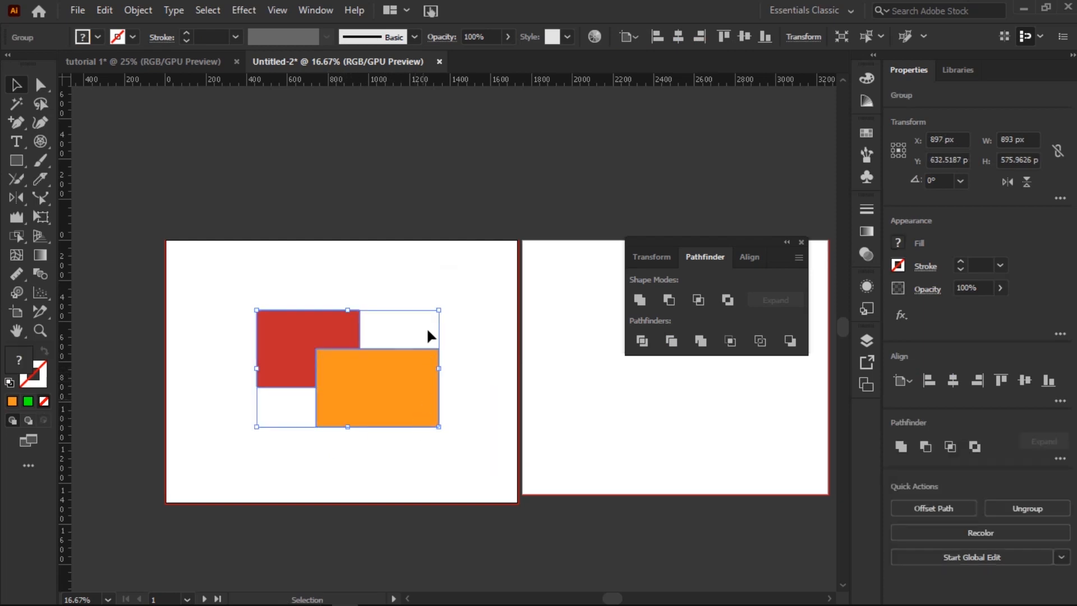
click(531, 380)
drag(406, 382, 414, 443)
key(ctrl+z)
key(ctrl+z)
key(ctrl+z)
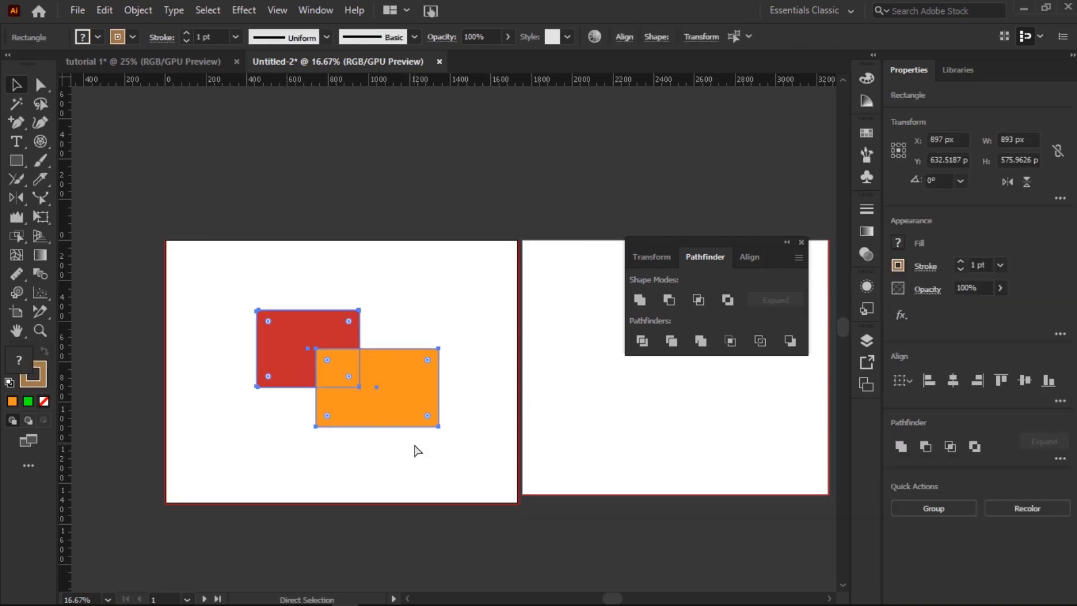
key(v)
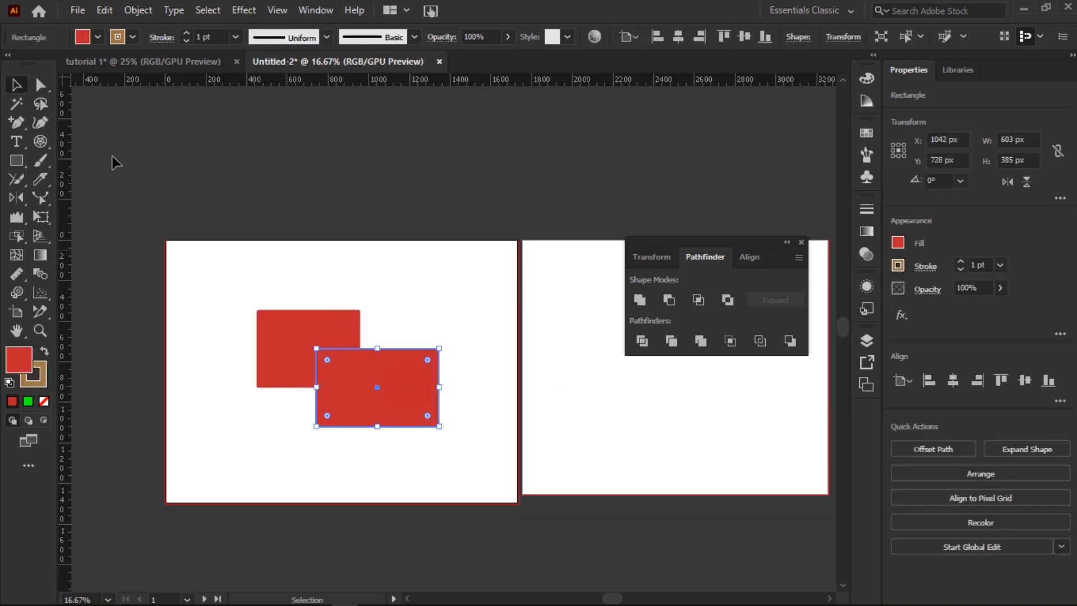
click(98, 37)
click(155, 63)
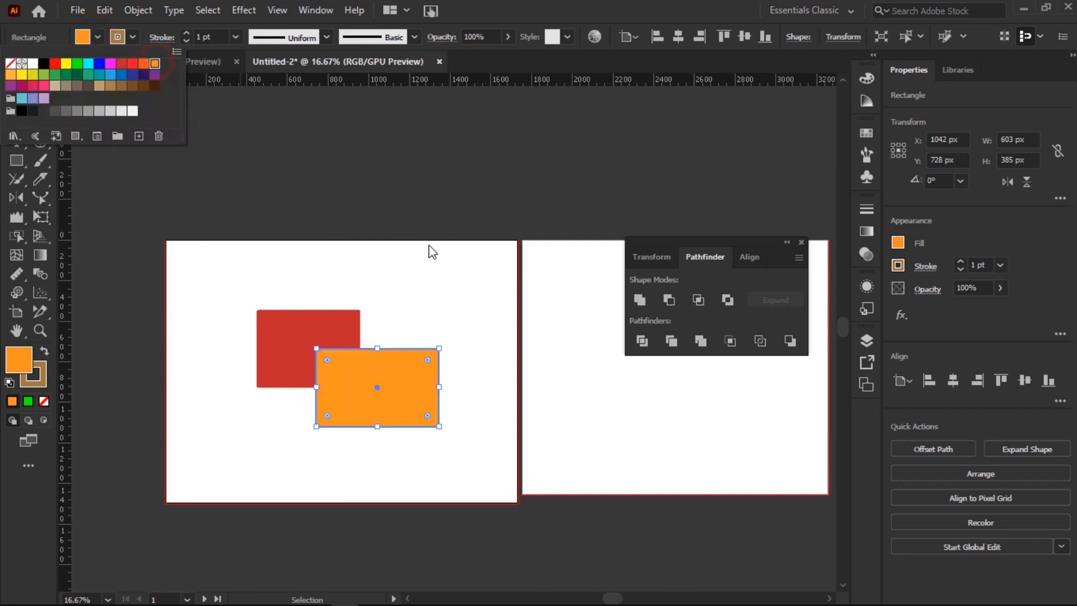
click(410, 293)
drag(421, 320, 267, 457)
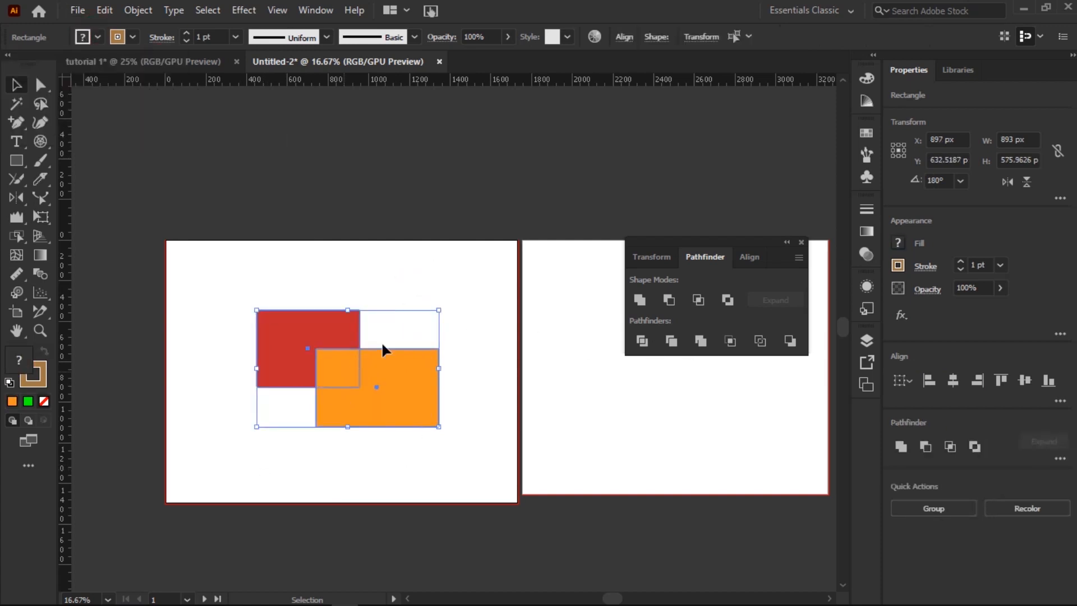
click(700, 341)
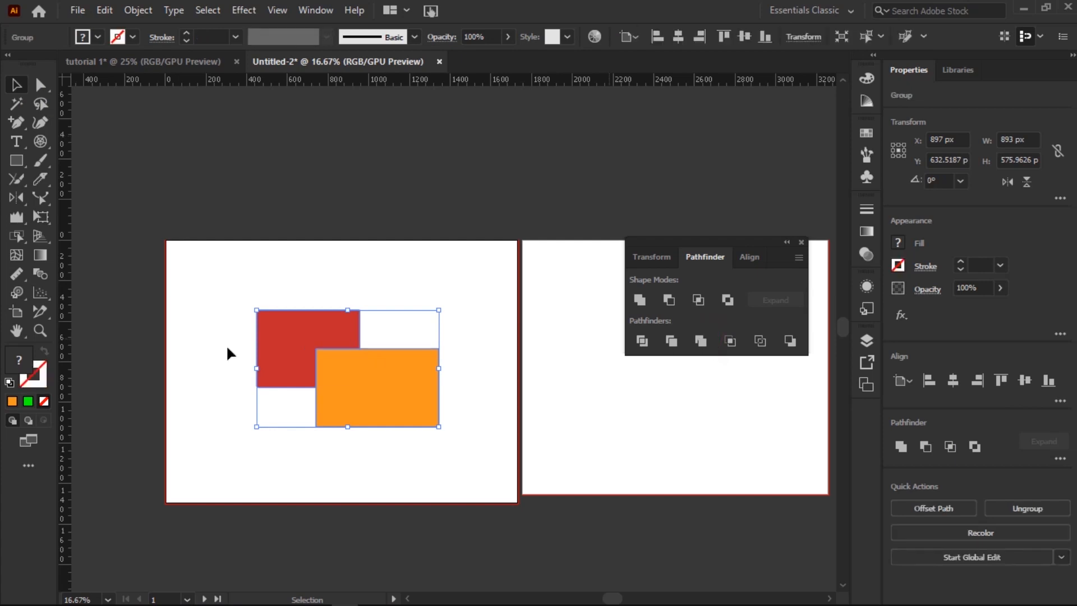
click(459, 355)
click(353, 360)
right_click(353, 365)
click(429, 224)
click(471, 295)
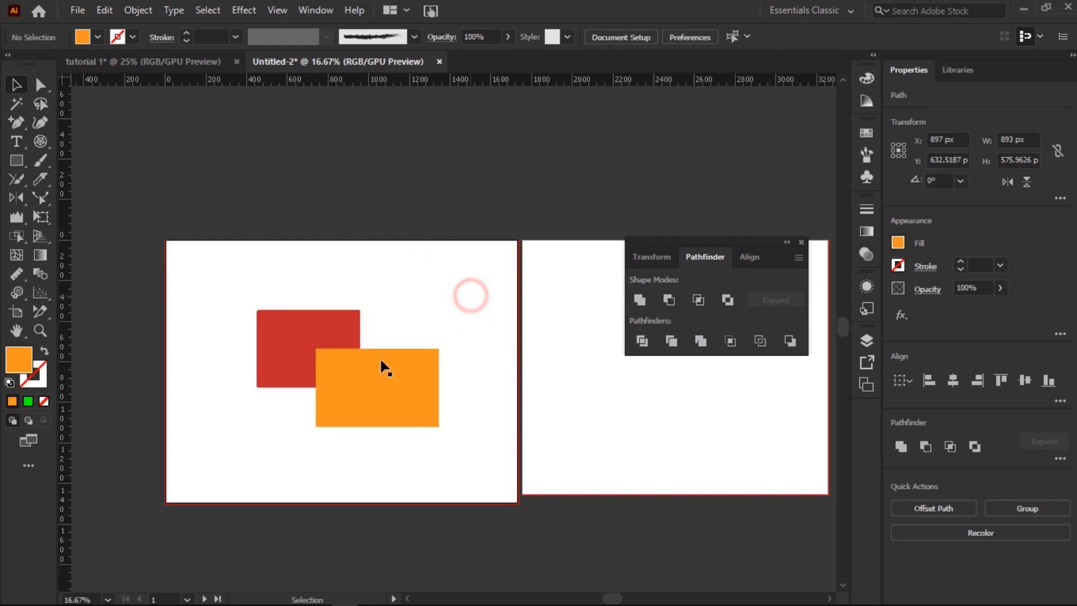
click(380, 365)
mouse_move(366, 362)
mouse_down()
mouse_move(407, 382)
mouse_move(369, 372)
mouse_up()
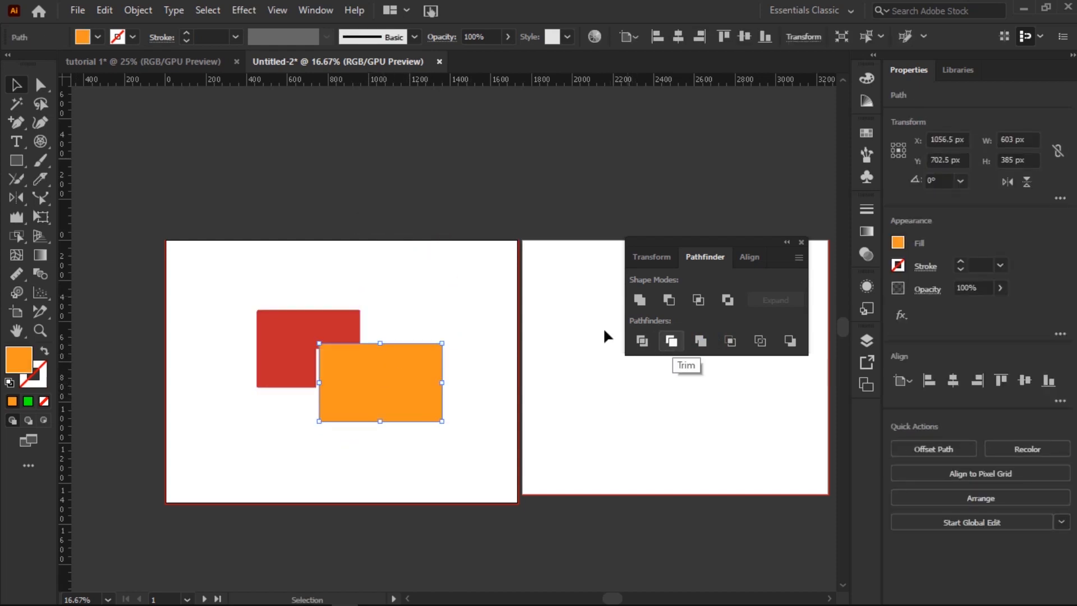
drag(201, 271, 429, 429)
key(a)
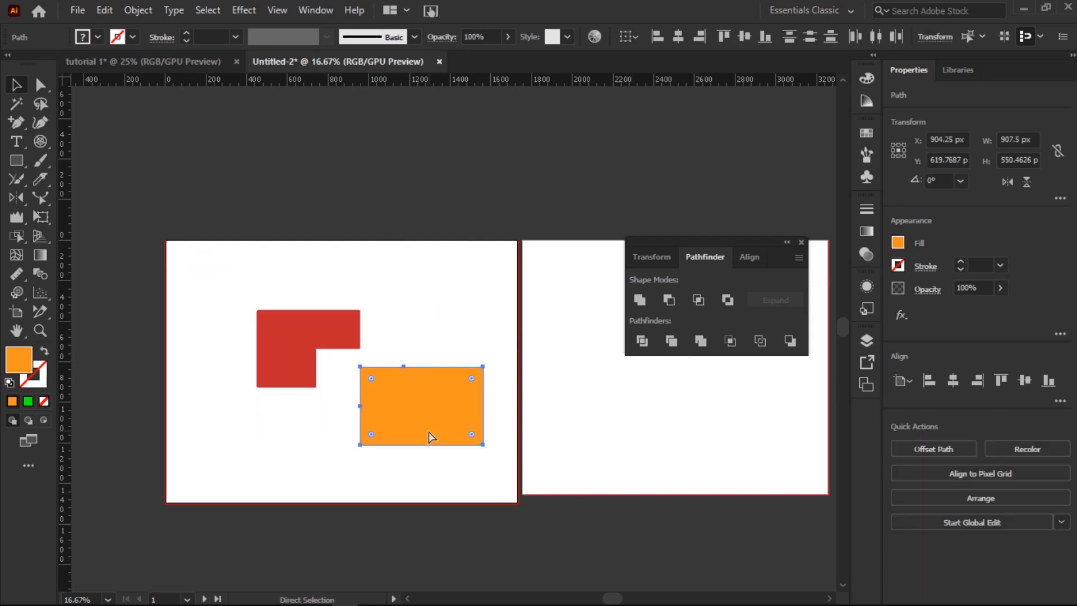
key(ctrl+z)
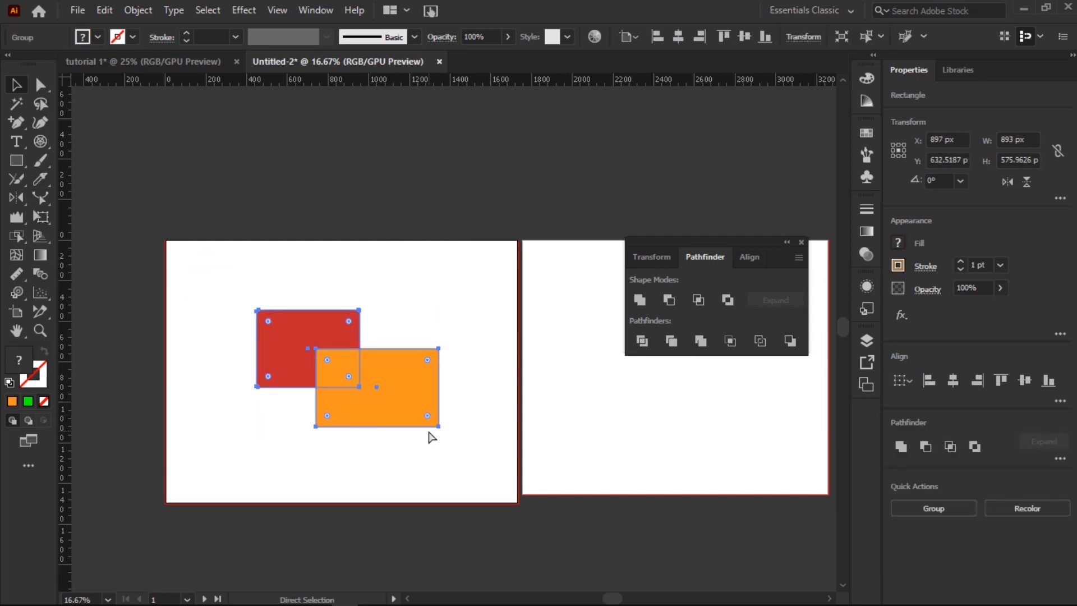
key(v)
click(401, 257)
click(434, 315)
click(428, 371)
drag(437, 309, 263, 489)
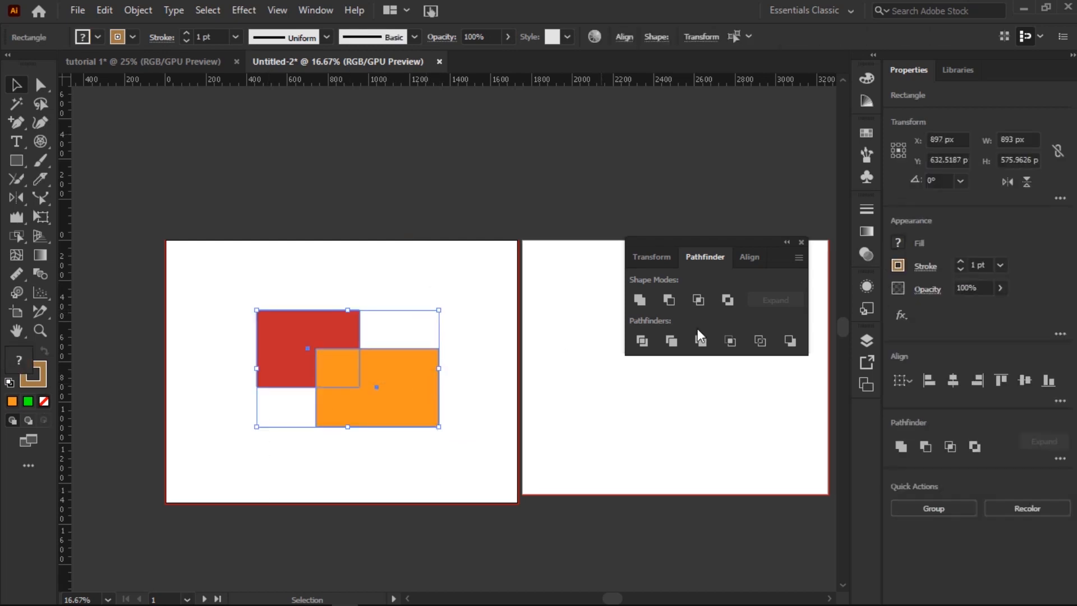
click(730, 341)
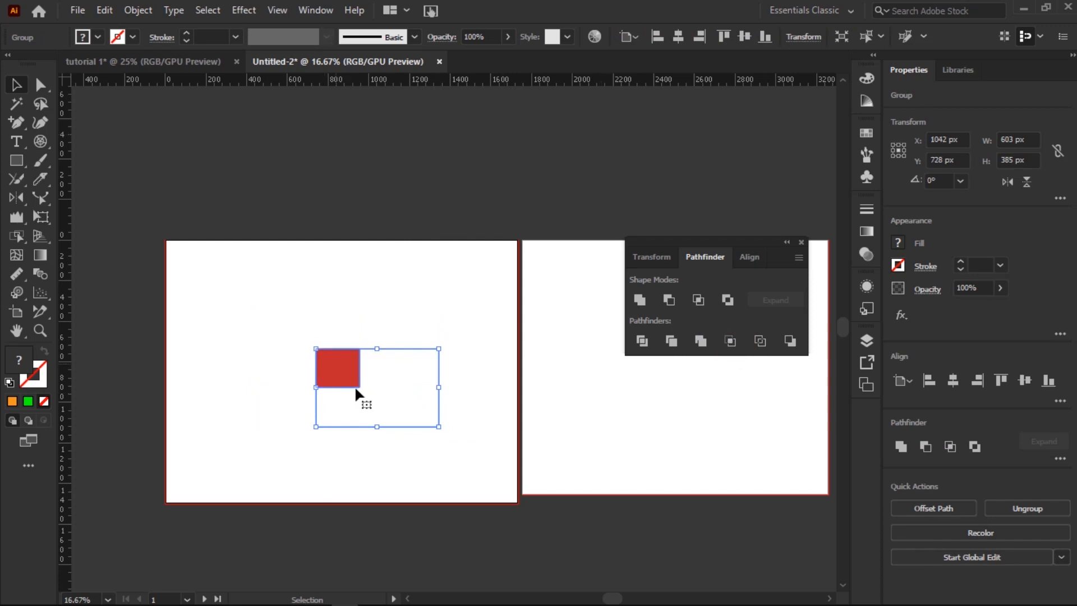
key(ctrl+z)
key(ctrl+z)
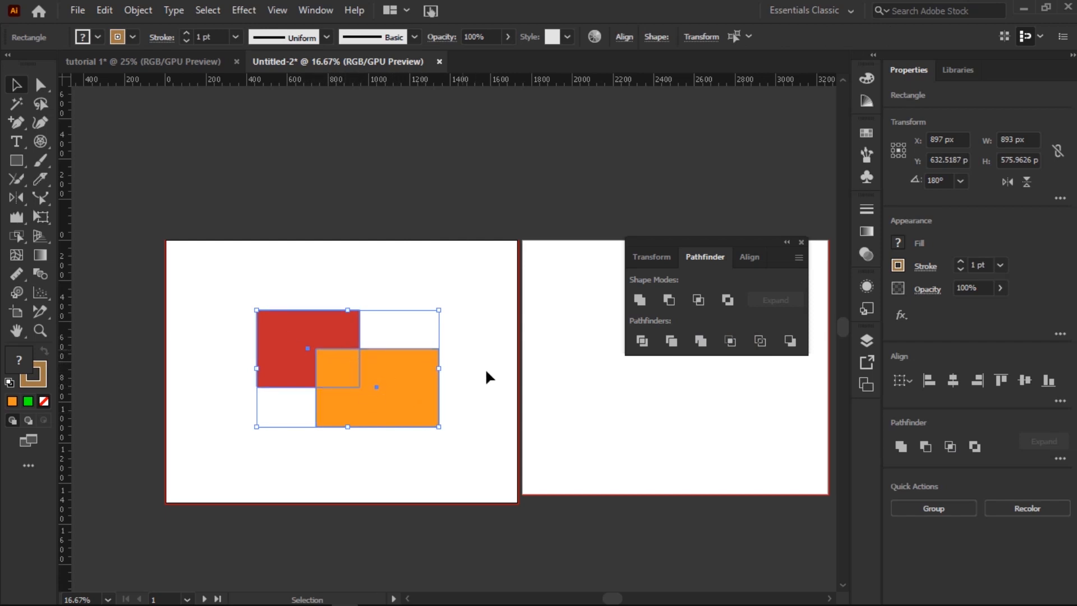
click(761, 347)
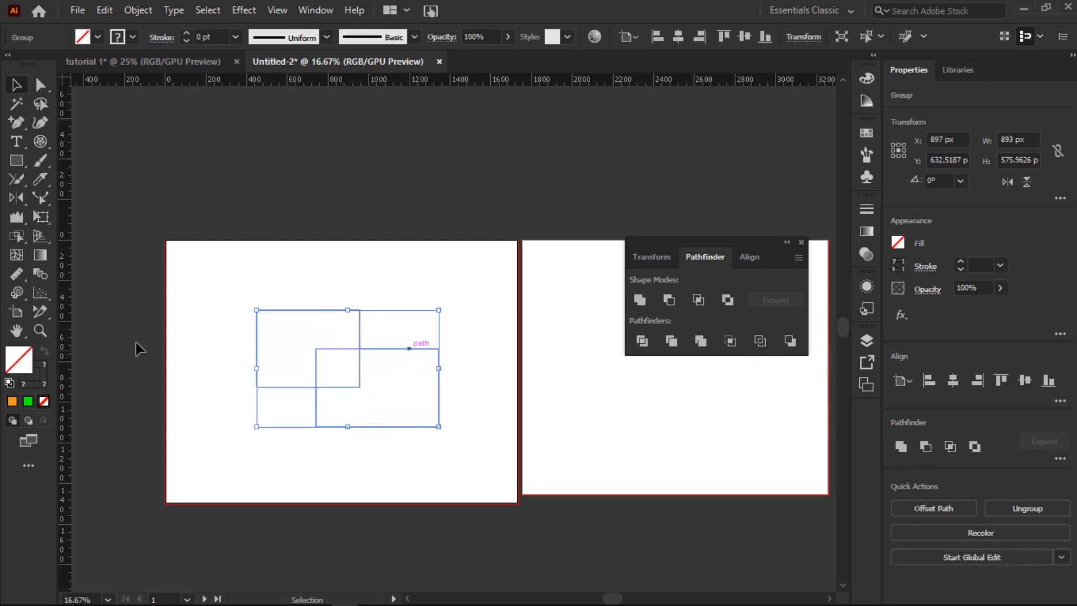
click(122, 39)
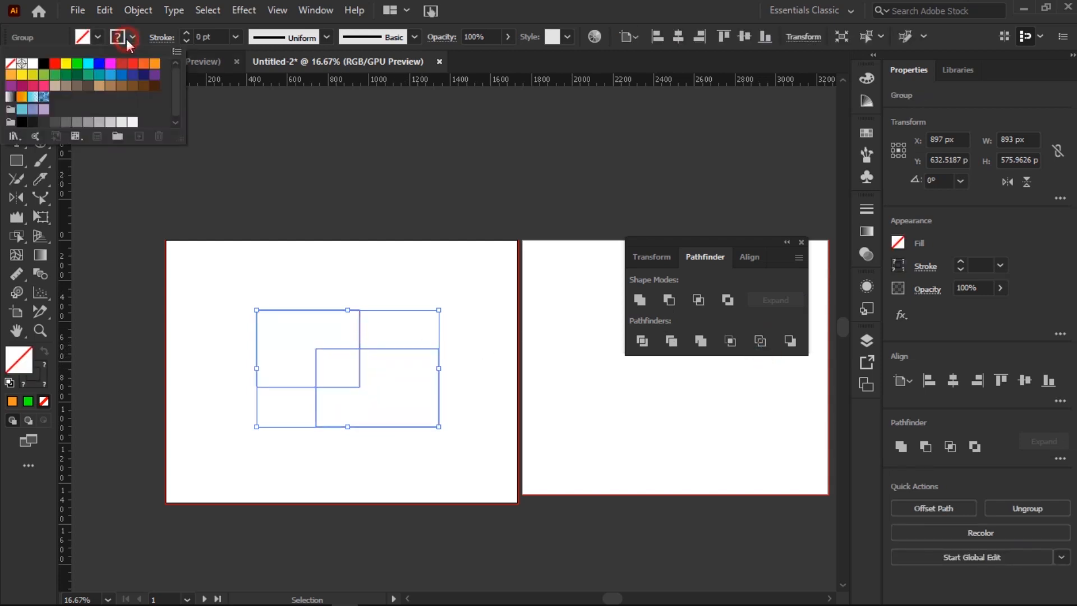
click(143, 64)
click(185, 32)
click(185, 32)
click(185, 33)
click(185, 32)
click(185, 33)
click(341, 278)
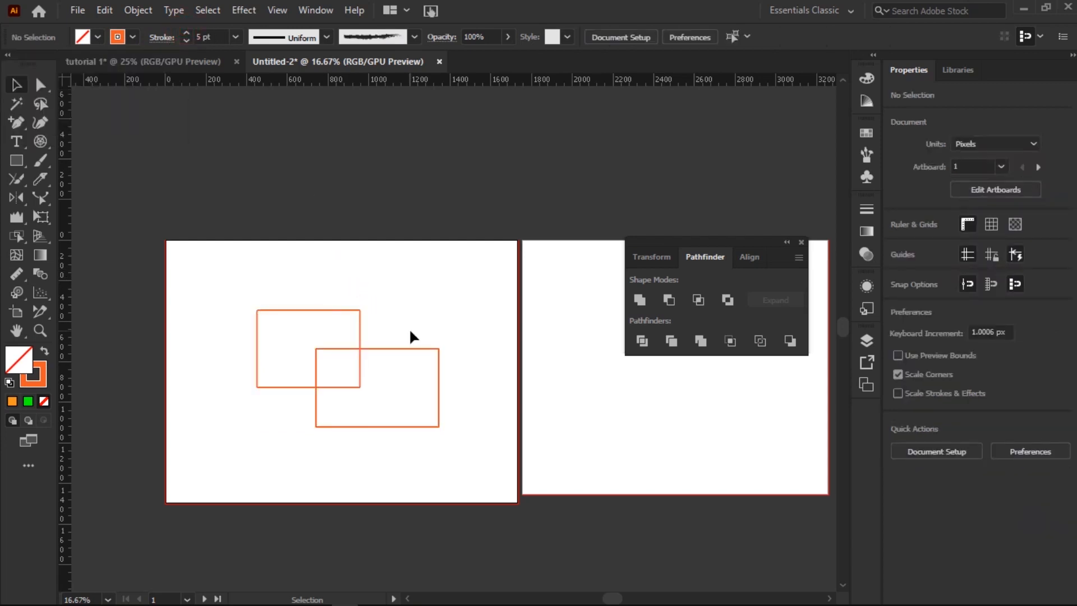
key(a)
key(ctrl+a)
key(ctrl+z)
key(ctrl+z)
key(ctrl+z)
key(ctrl+z)
key(ctrl+z)
key(ctrl+z)
key(v)
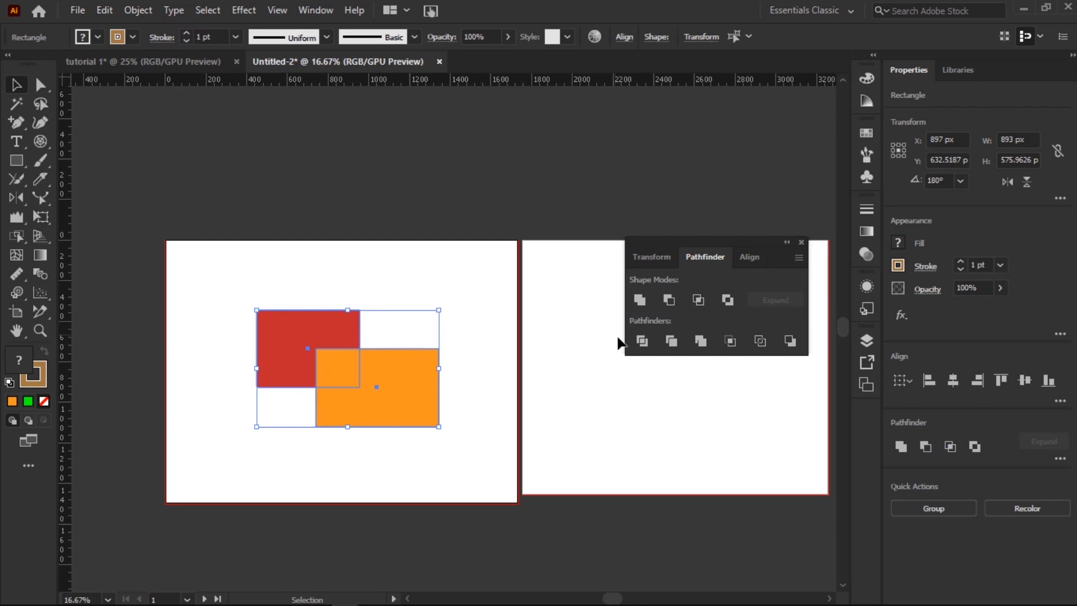
Step: Try Pathfinder Minus Back and Minus Front on the two rectangles, undoing each result
click(789, 342)
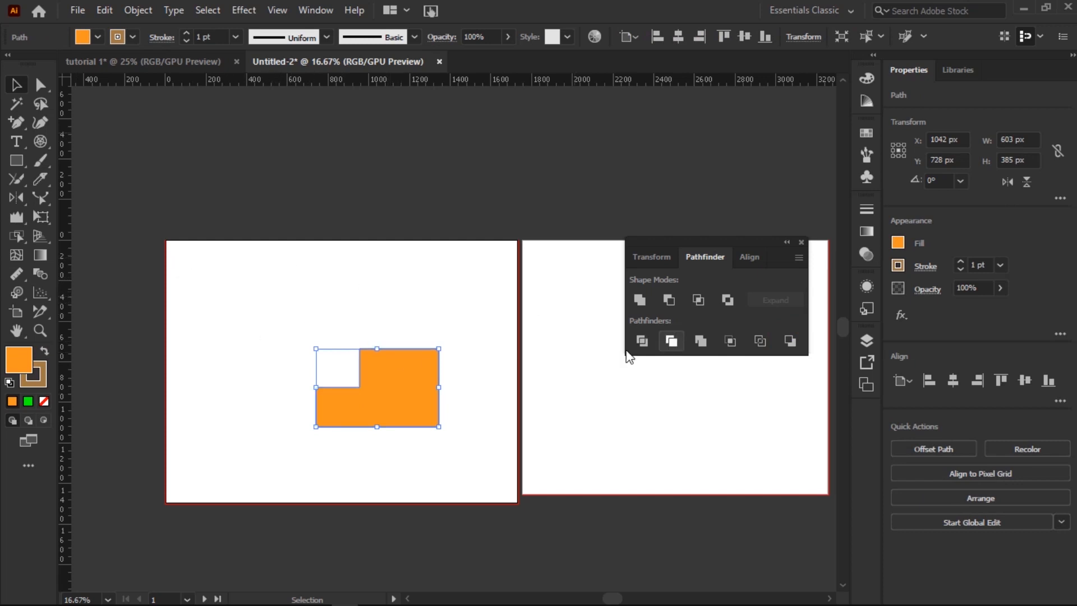
key(ctrl+z)
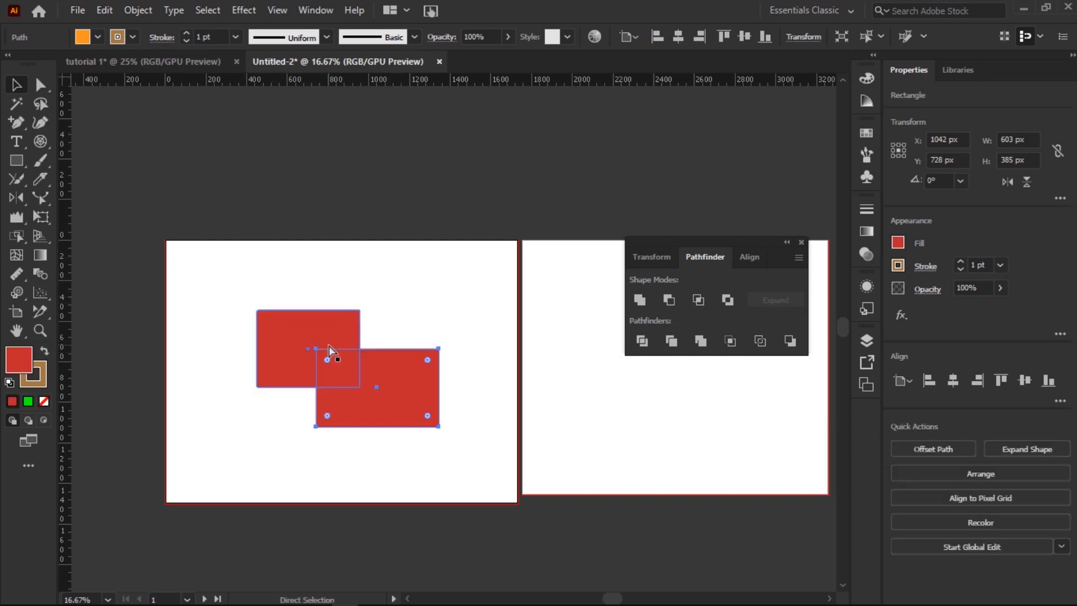
drag(458, 284, 295, 449)
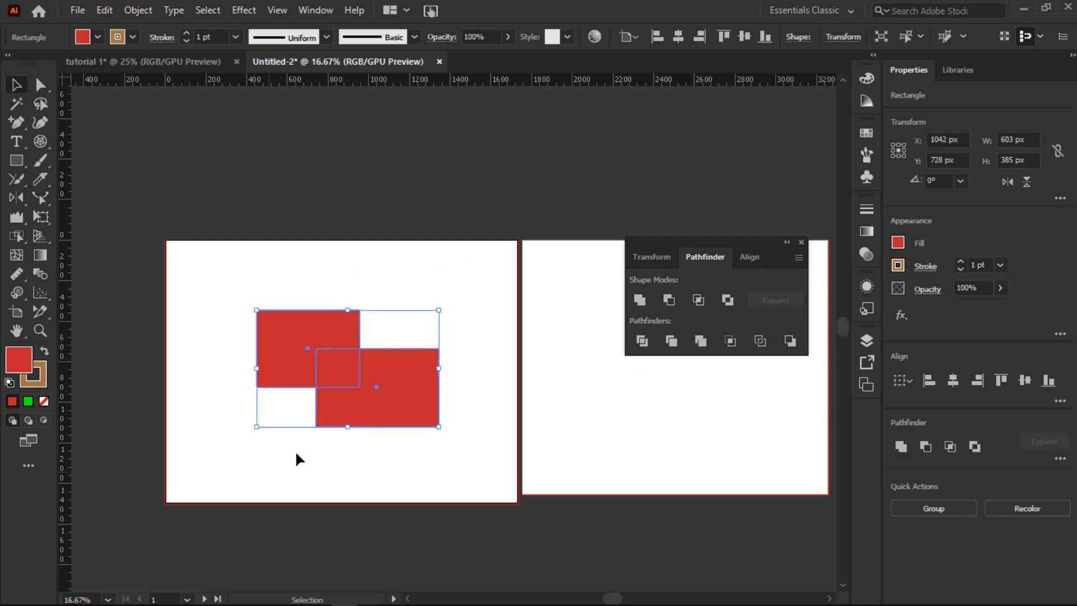
click(681, 299)
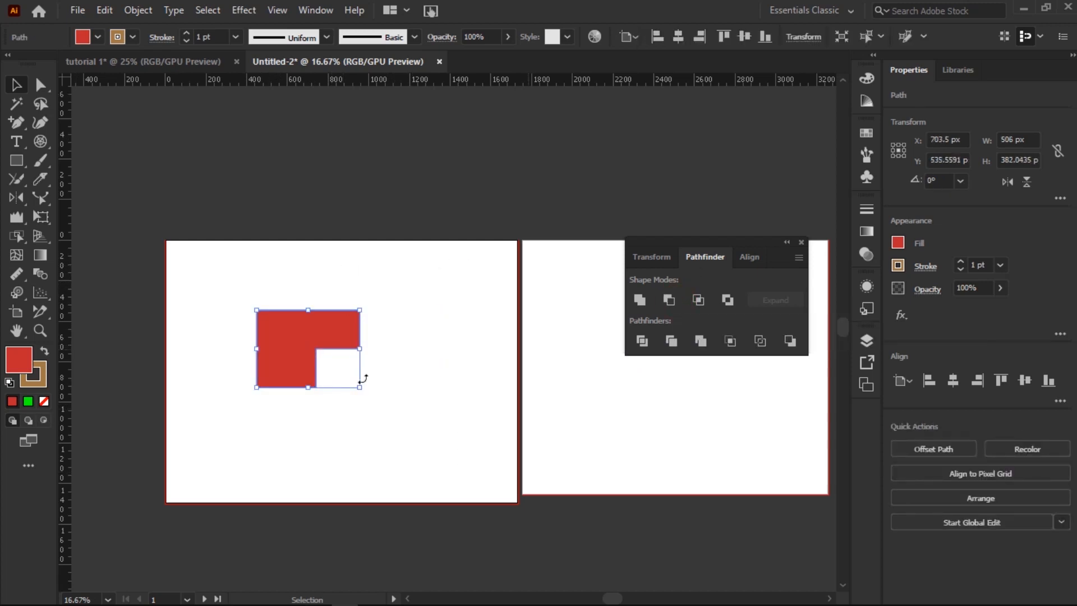
key(a)
key(ctrl+z)
key(ctrl+z)
key(ctrl+z)
key(ctrl+z)
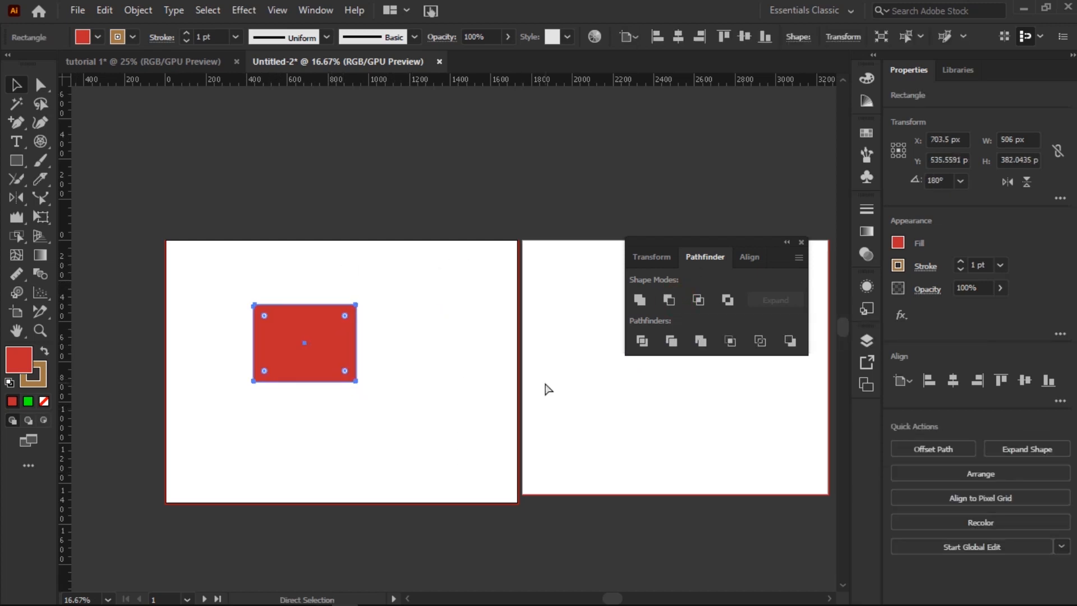
Step: Undo to restore the PYROCHURE title, switch to the Selection tool, and show the Align panel
key(ctrl+z)
key(v)
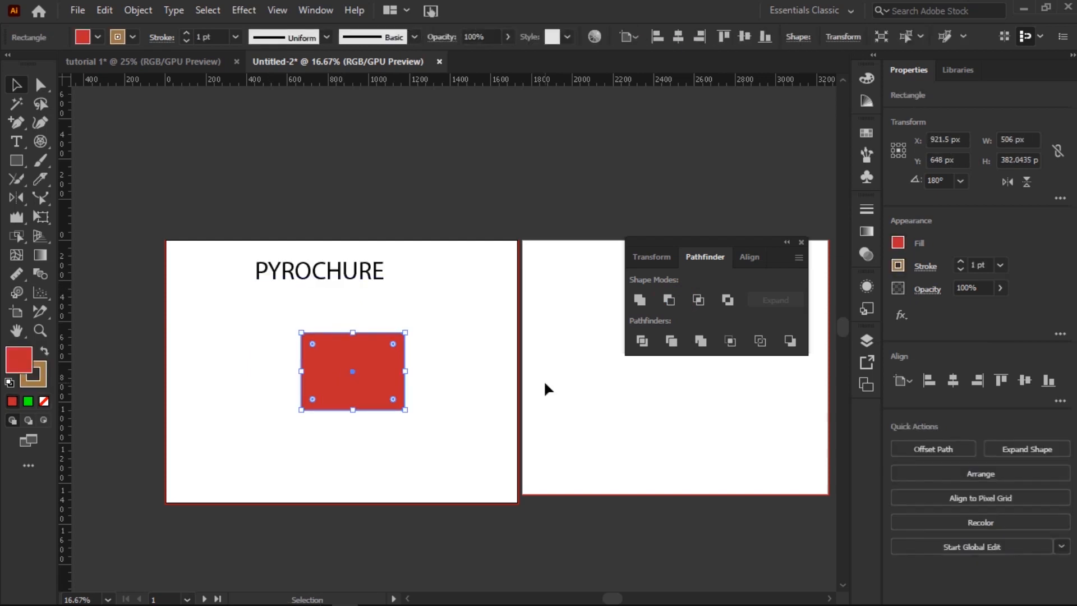
click(736, 254)
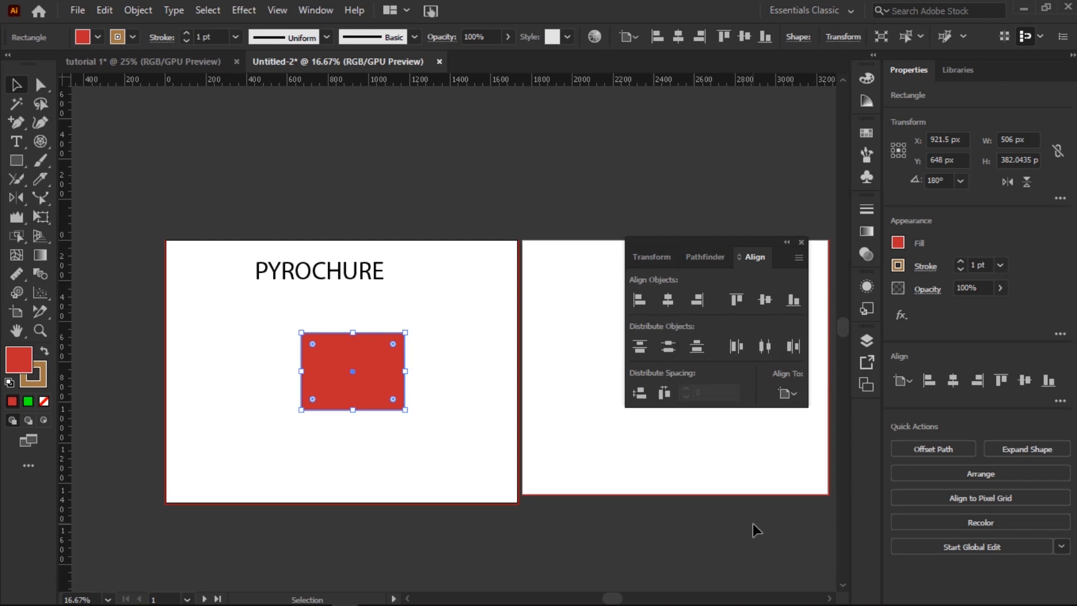
click(773, 594)
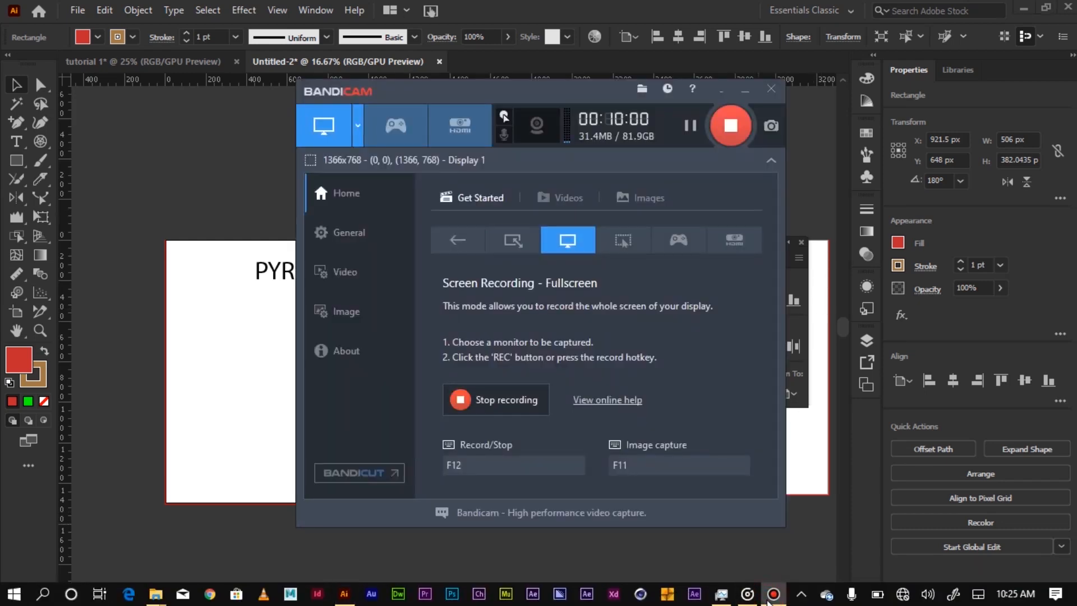
click(772, 596)
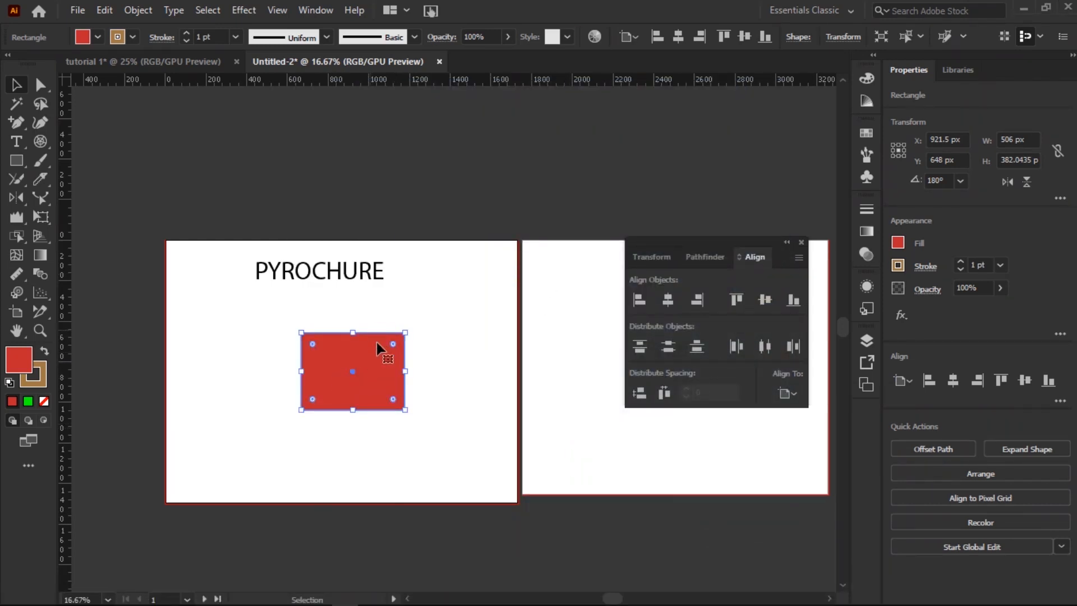
Step: Try each horizontal and vertical align option, leaving the rectangle at the artboard's bottom-right
click(640, 301)
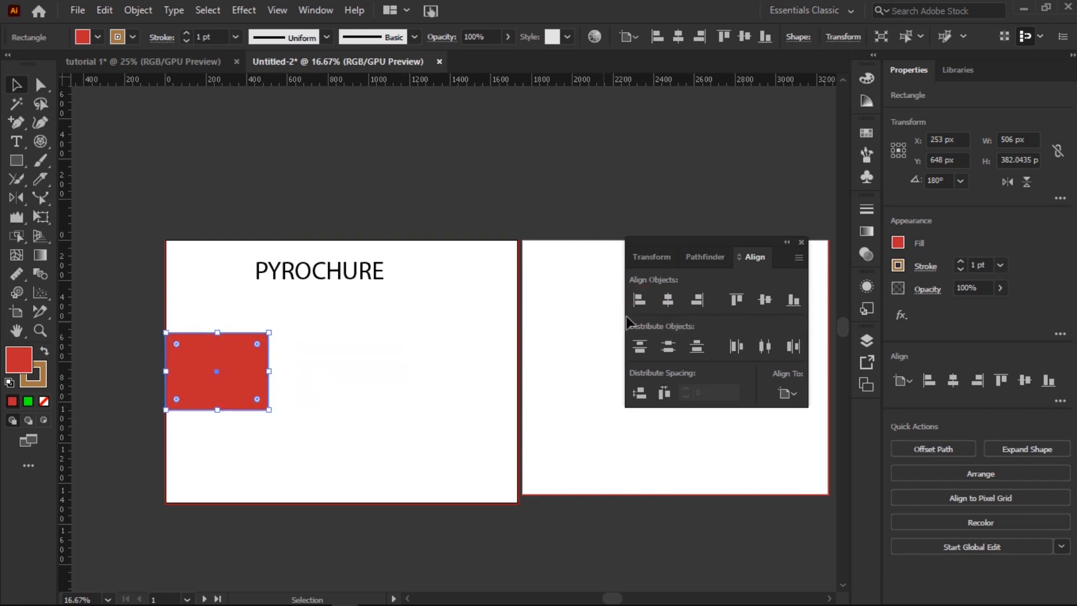
click(668, 301)
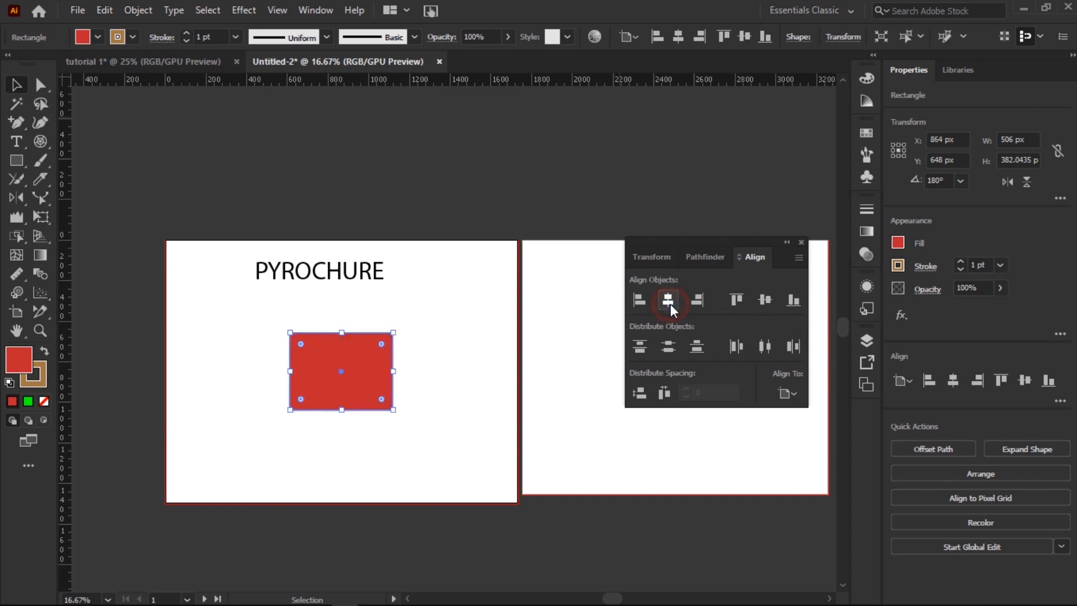
click(697, 303)
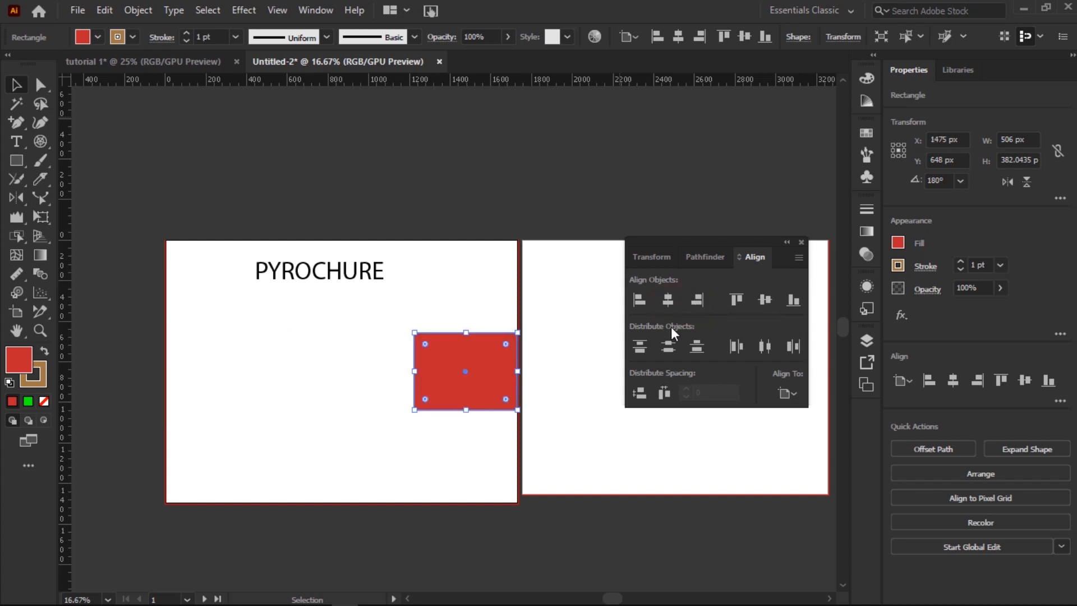
click(738, 303)
click(765, 301)
click(793, 300)
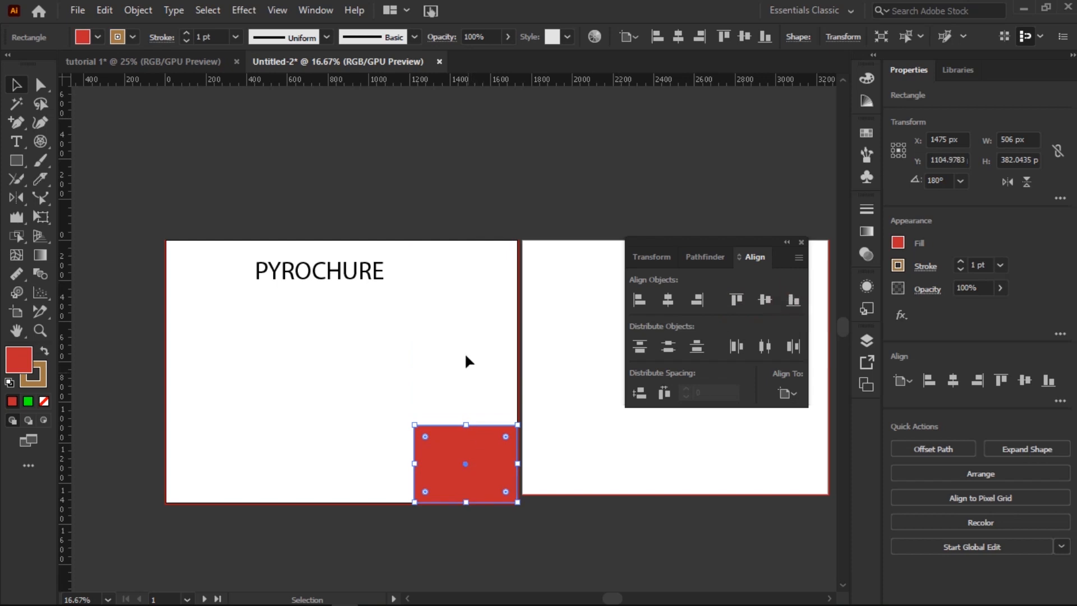
click(638, 348)
click(671, 348)
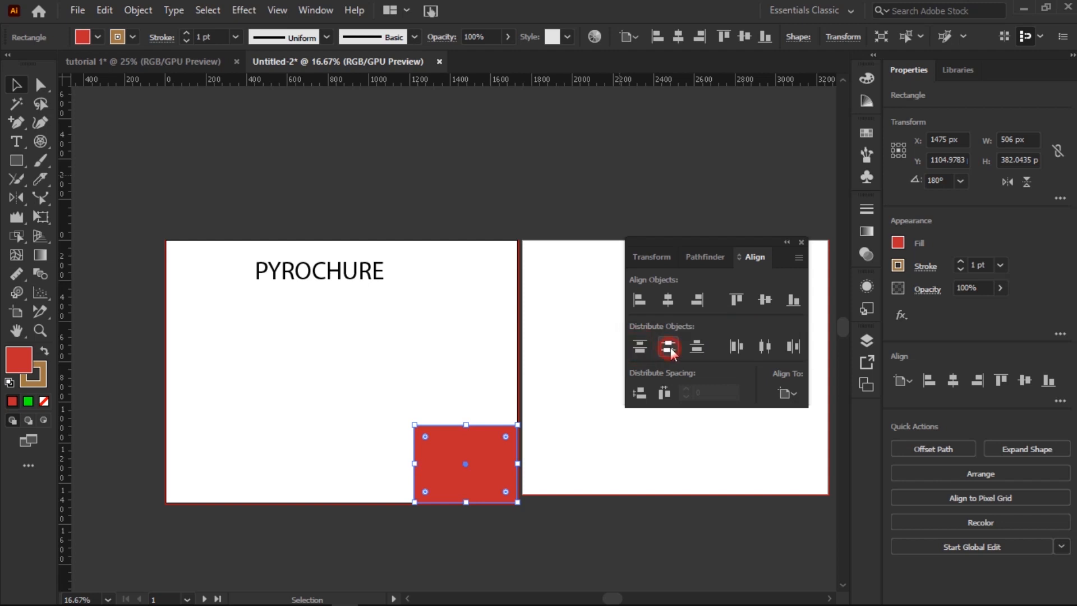
Step: Drag the PYROCHURE title down above the rectangle and select both
click(341, 275)
drag(341, 275, 475, 414)
drag(393, 362, 505, 512)
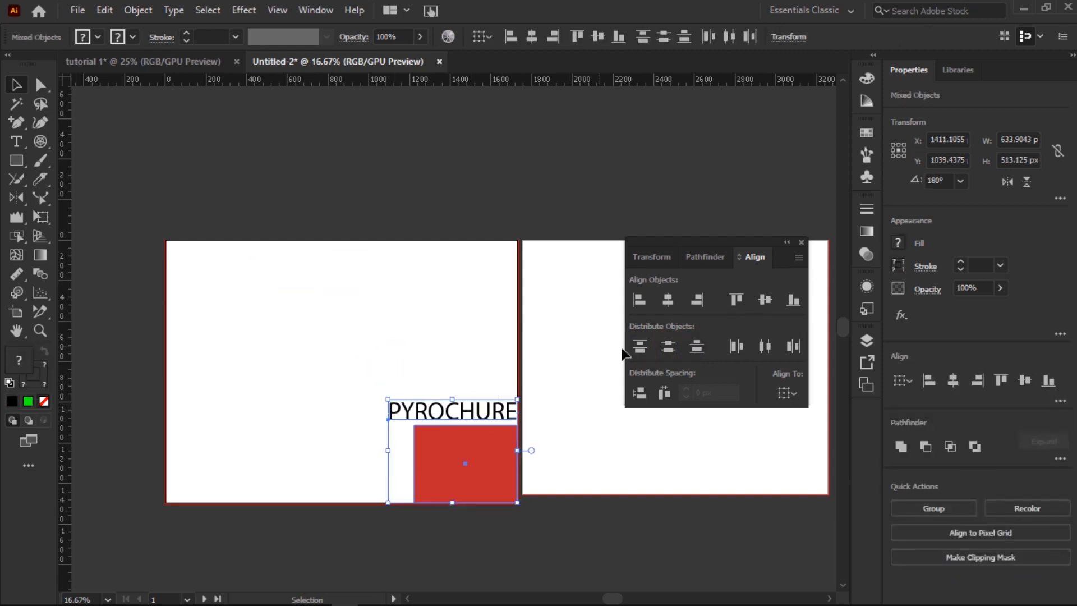
Step: Select the title and both rectangles and try the vertical and horizontal Distribute Objects options
click(639, 350)
click(740, 347)
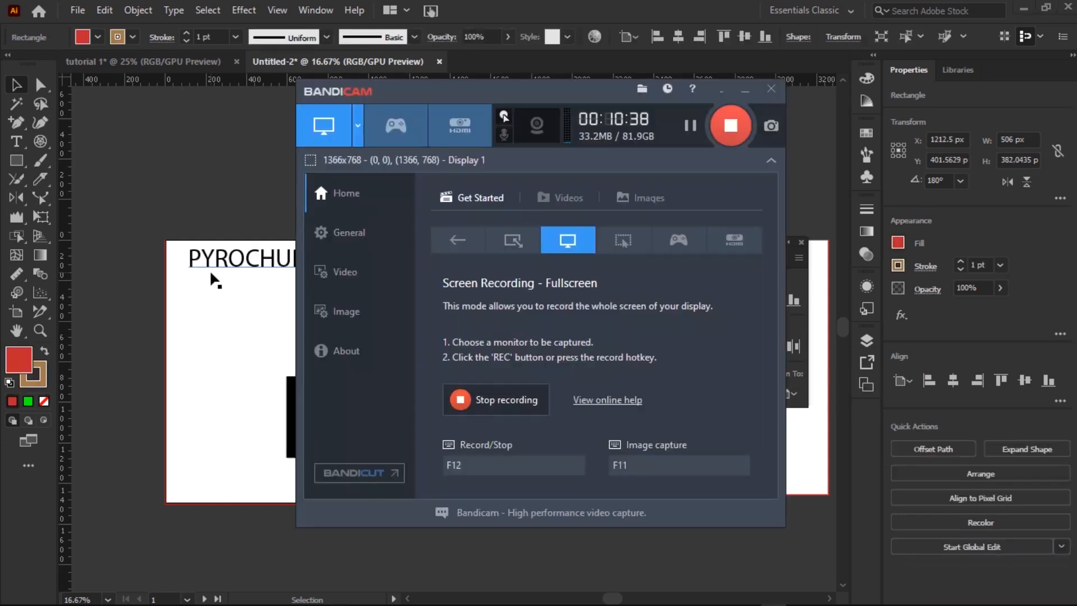
click(211, 270)
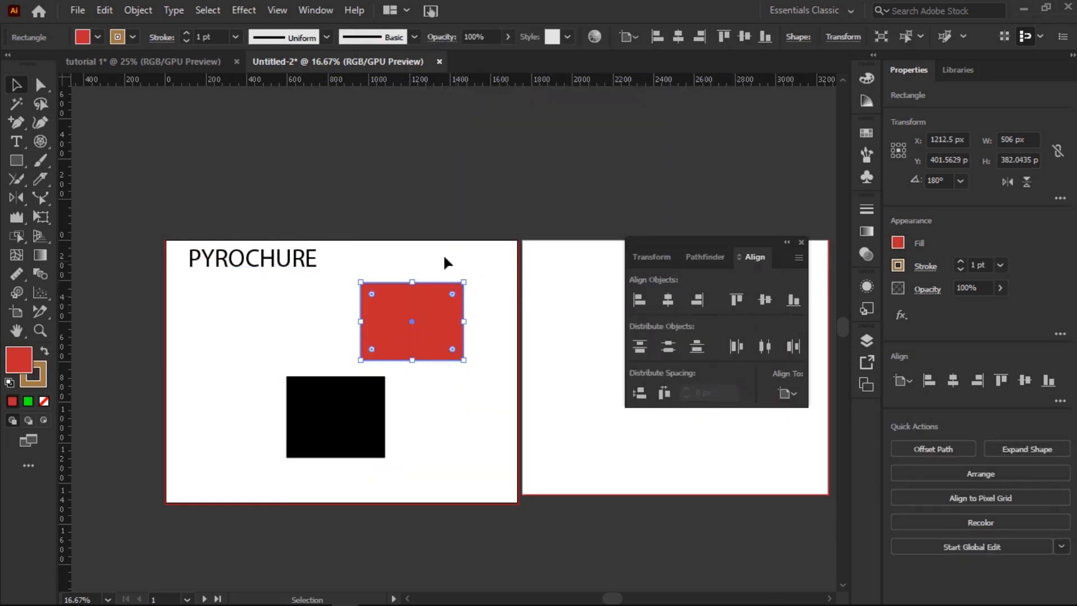
drag(496, 224, 174, 507)
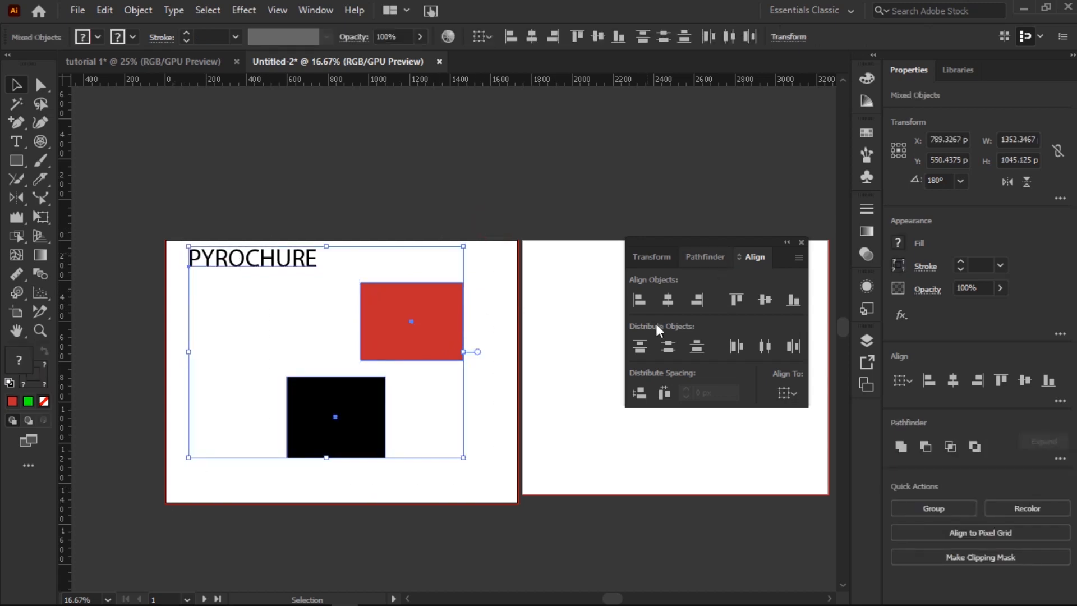
click(640, 354)
click(671, 349)
click(696, 348)
click(648, 348)
click(669, 346)
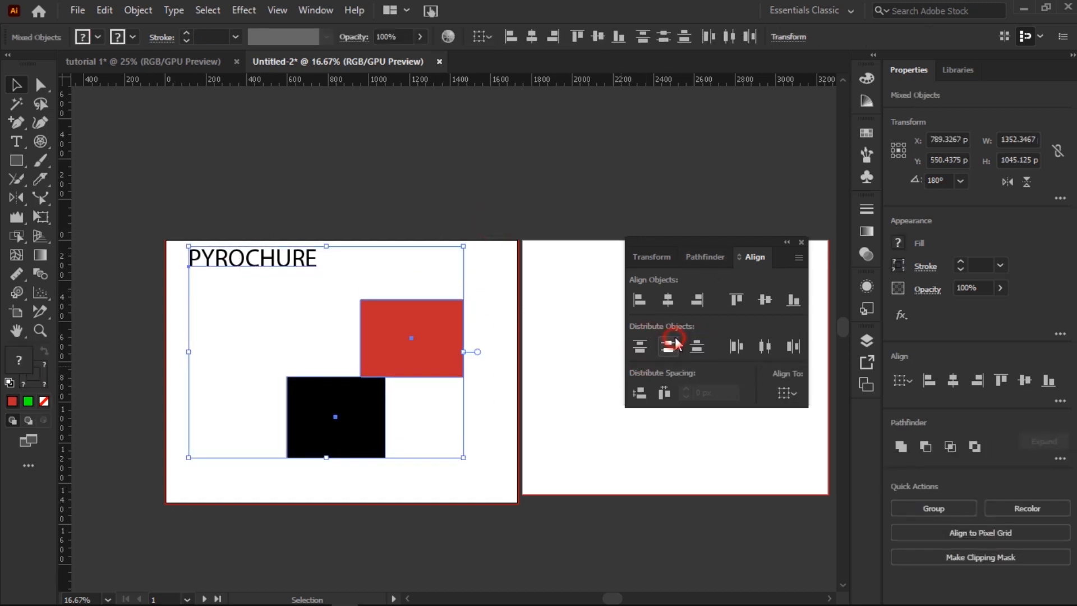
click(736, 346)
click(756, 346)
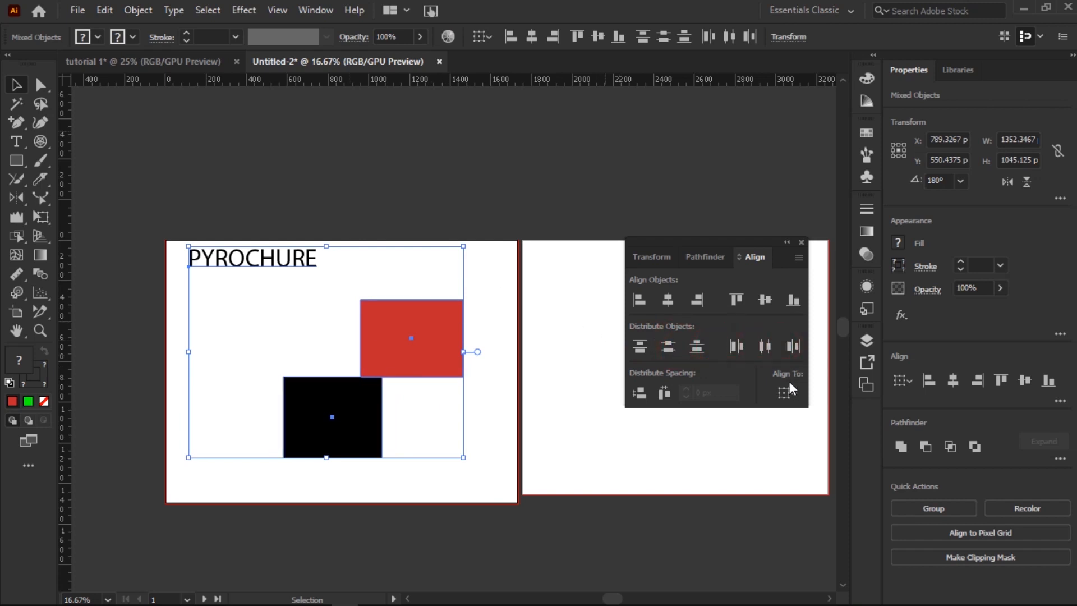
Step: Try Distribute Spacing, align to the artboard, and set the spacing to 20 px
click(634, 392)
click(658, 392)
click(634, 392)
click(656, 391)
click(787, 394)
click(813, 444)
click(785, 393)
click(818, 432)
click(699, 392)
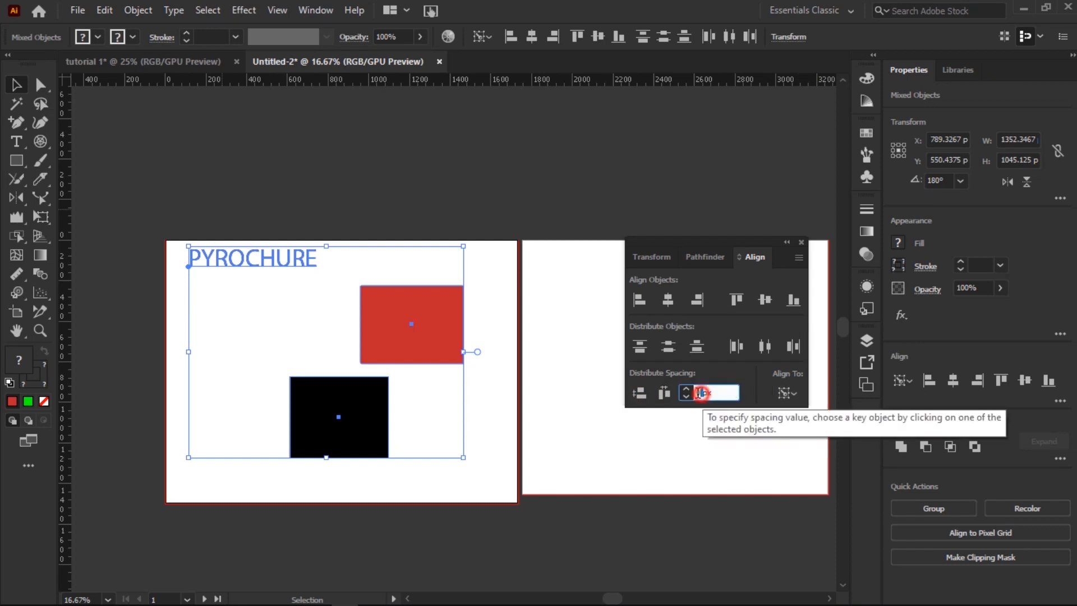
text(32)
key(BackSpace)
key(BackSpace)
text(20)
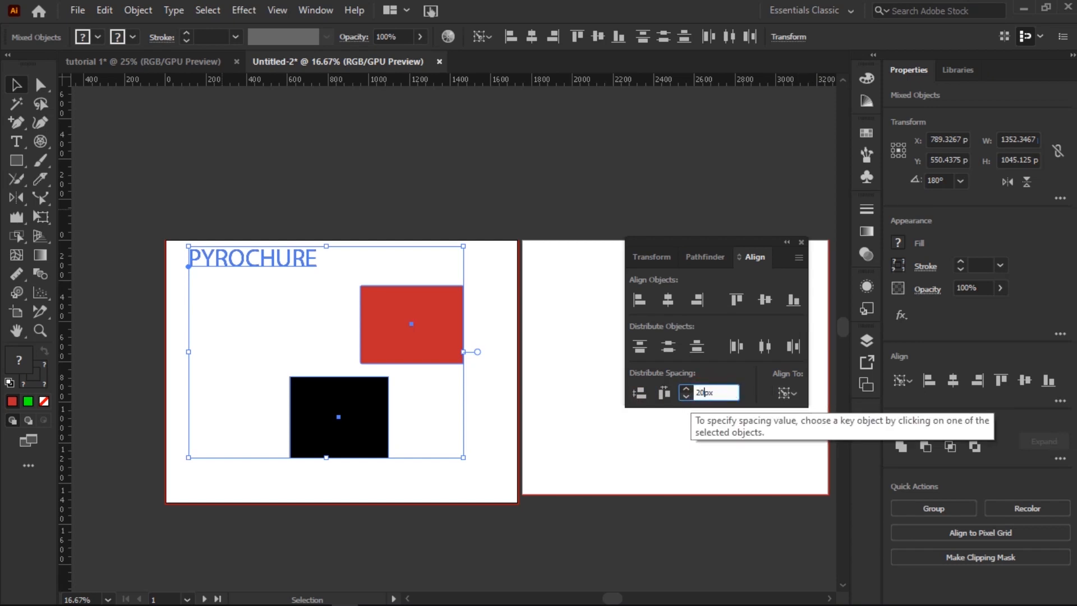
Step: Reselect all three objects and distribute their spacing vertically and horizontally across the artboard
click(679, 474)
drag(474, 242, 221, 463)
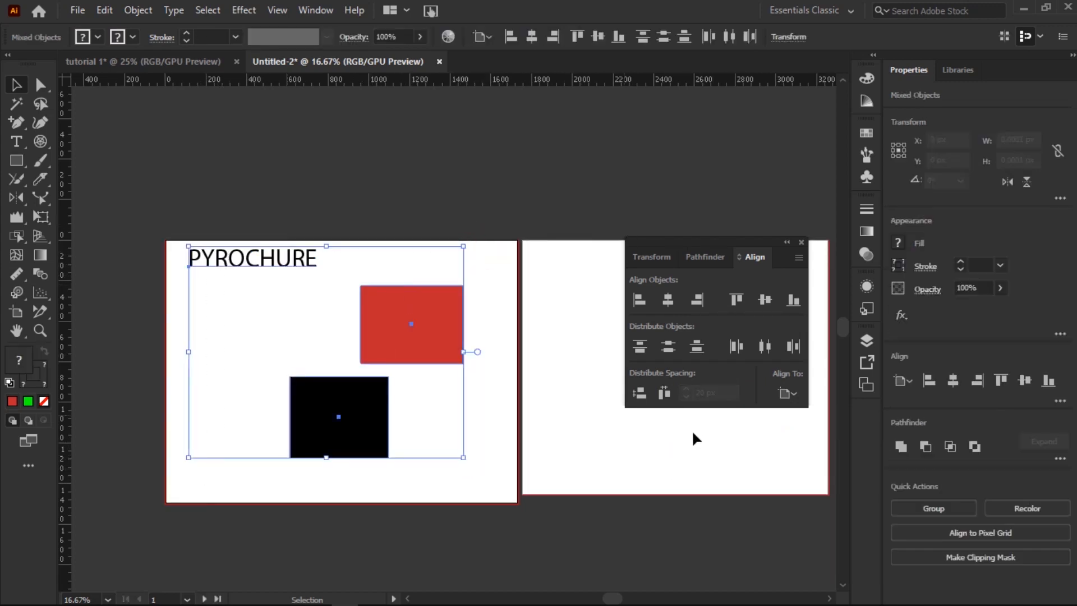
click(641, 395)
click(664, 395)
click(640, 348)
click(667, 347)
Step: Redistribute the three objects, finishing with Horizontal Distribute Left
click(696, 346)
click(768, 347)
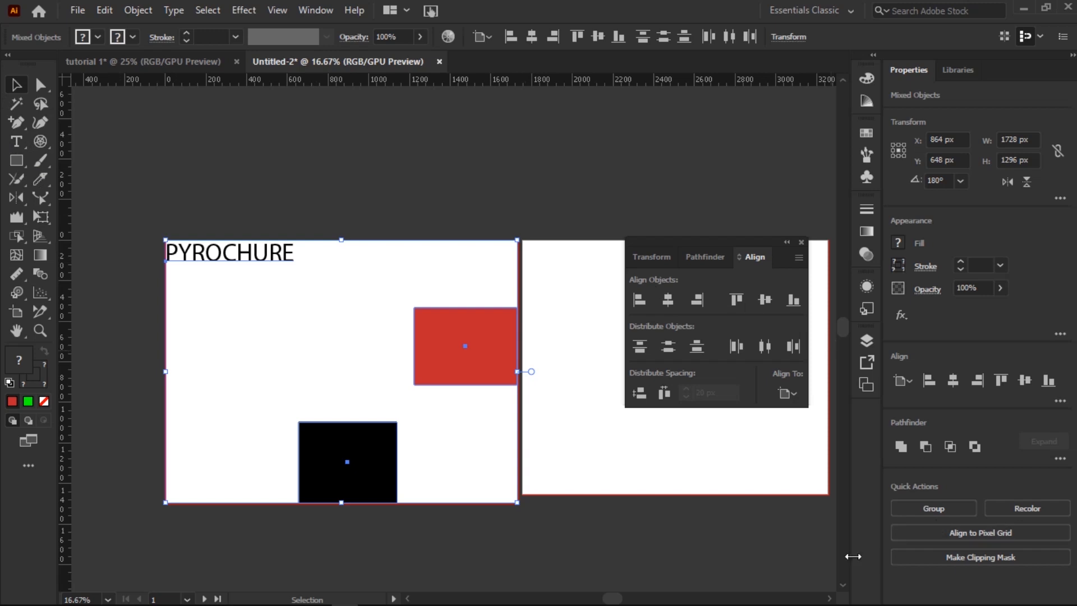
mouse_move(777, 599)
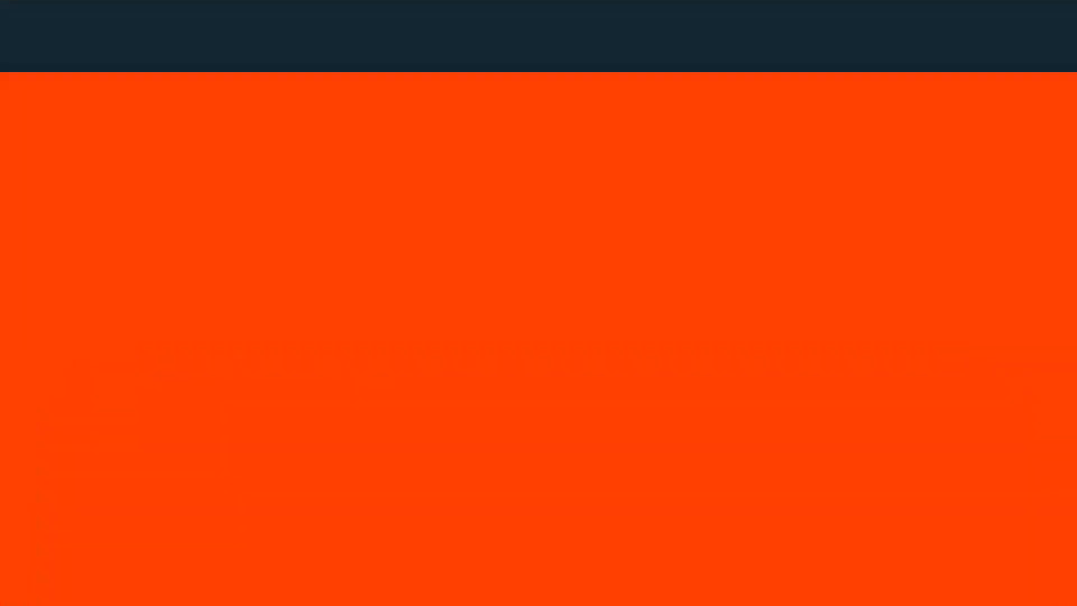